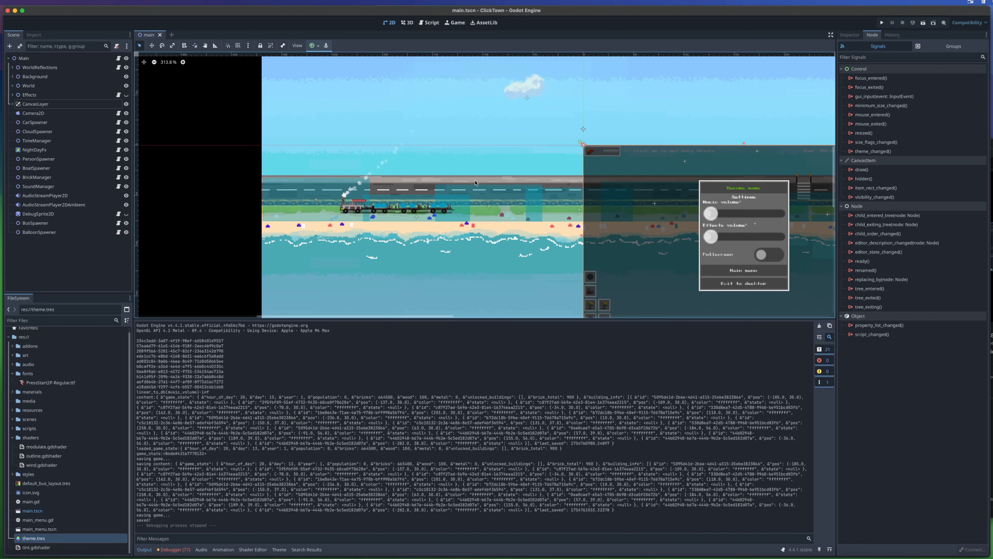
- Find the PauseMenu node inside the CanvasLayer's HUD, frame it in the viewport, and collapse the CanvasLayer branch
left_click(12, 104)
left_click(51, 151)
left_click(42, 159)
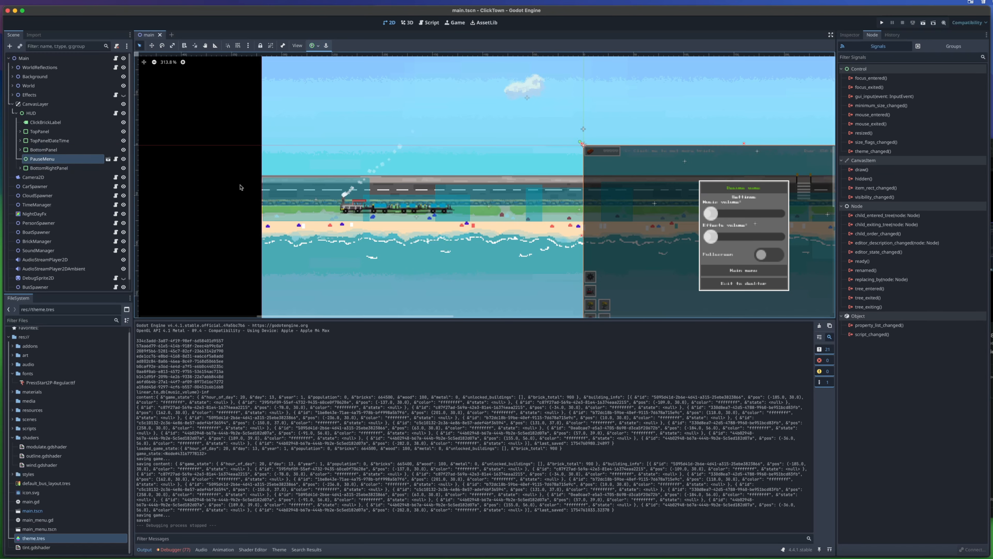
key("f")
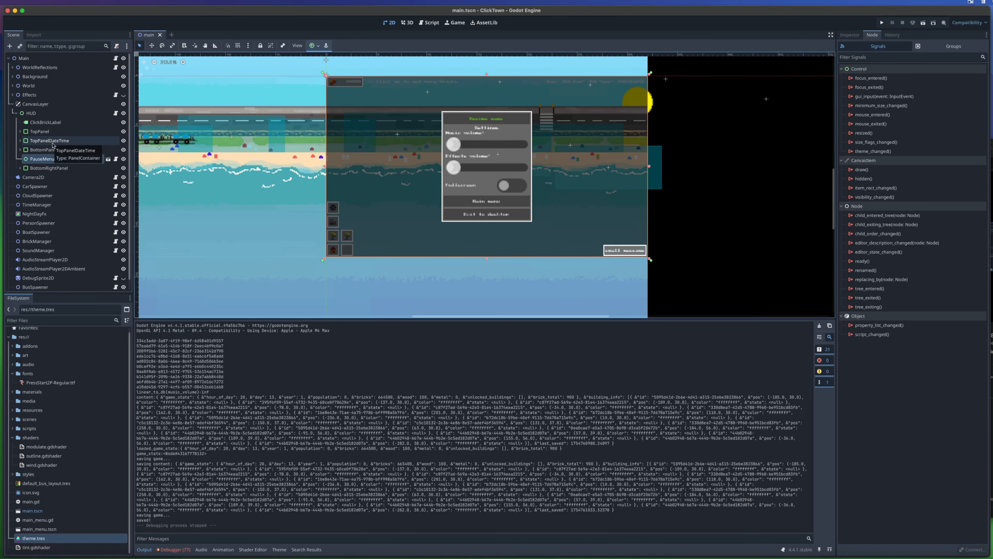
left_click(14, 113)
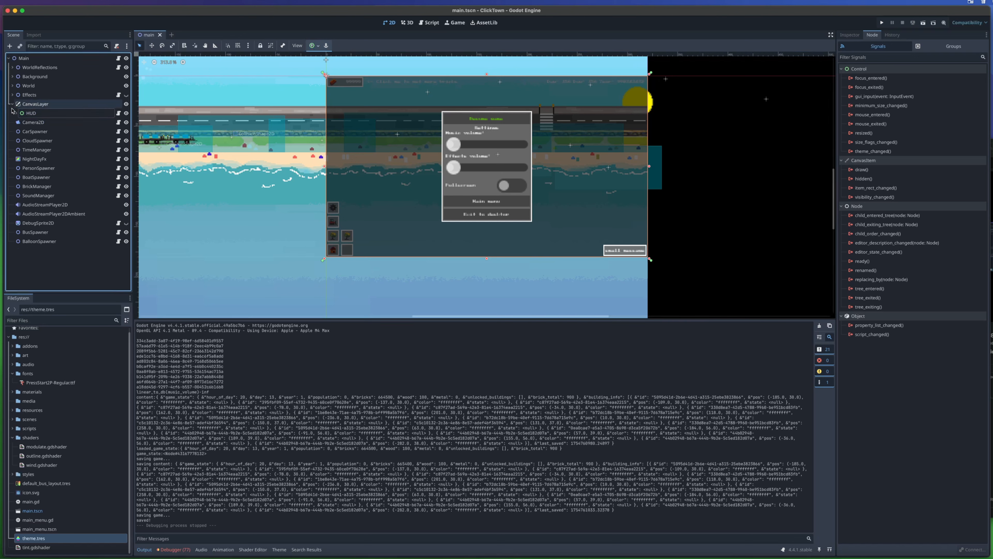
left_click(12, 104)
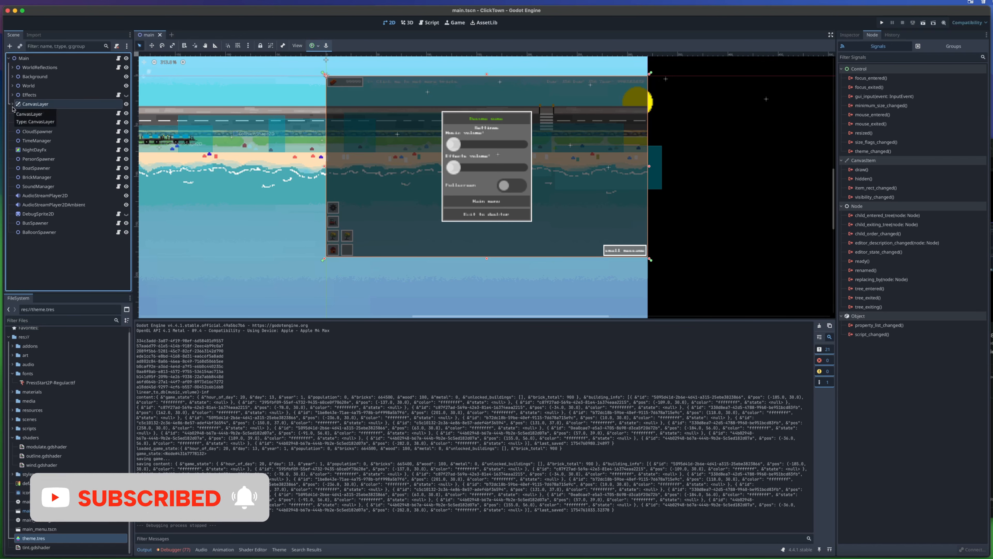
- Create a new scene with a User Interface root node and show the root's layout properties
left_click(172, 36)
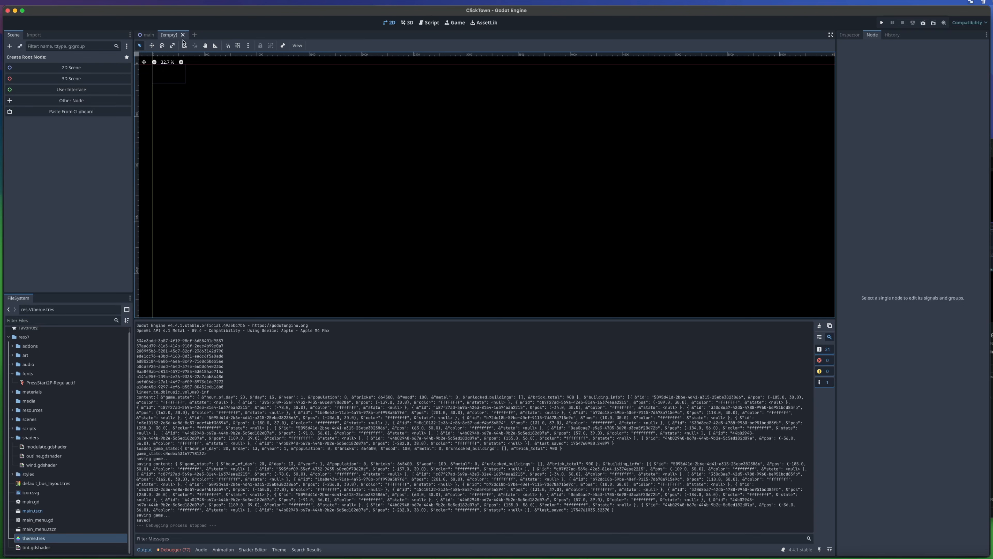
left_click(59, 92)
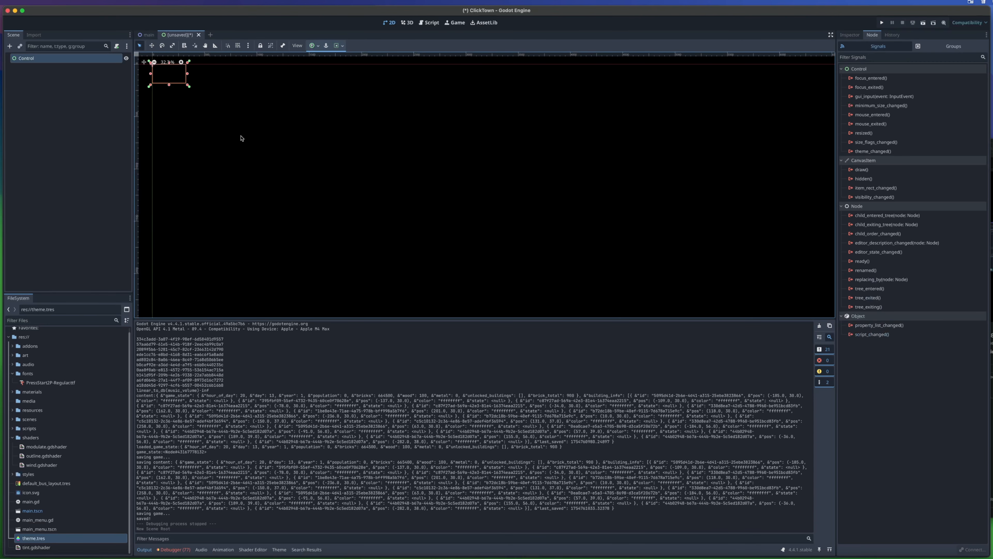
middle_click_drag(251, 168, 457, 280)
scroll(391, 206, "up", 6)
scroll(392, 206, "up", 5)
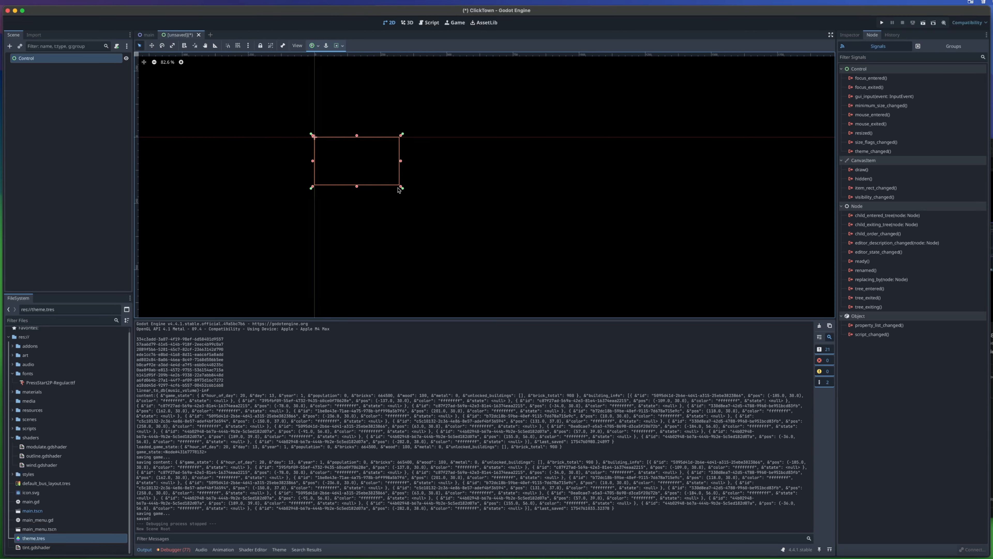
middle_click_drag(399, 188, 527, 251)
left_click(851, 36)
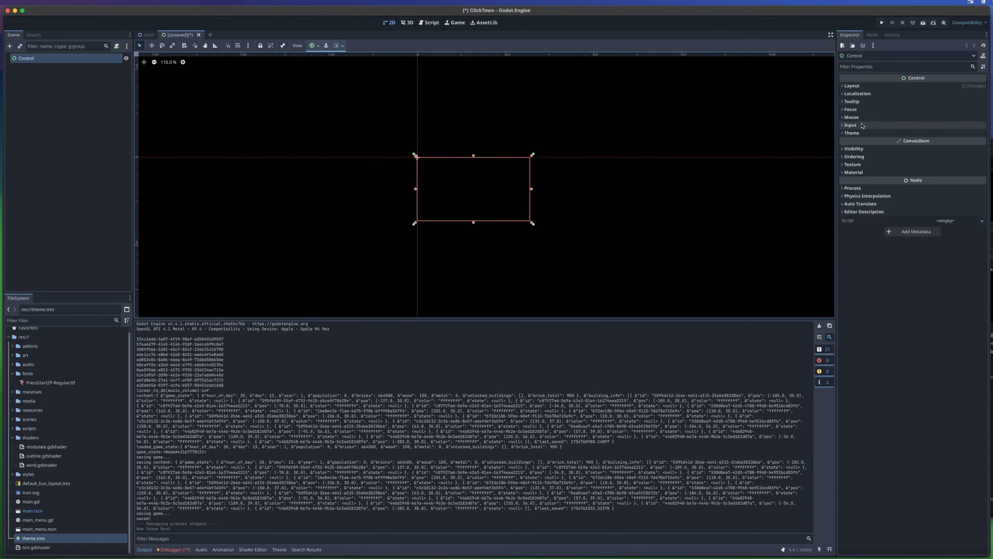
left_click(845, 86)
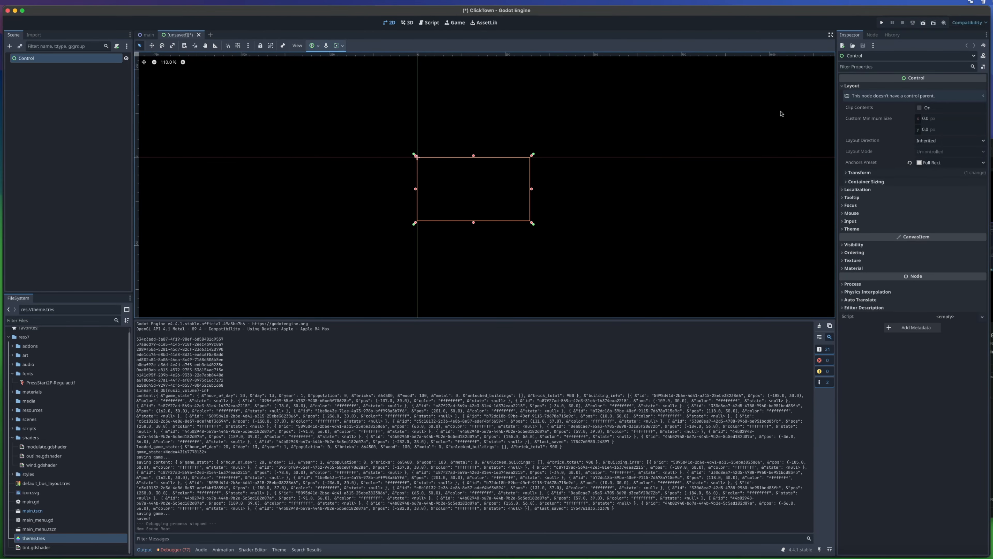
- Rename the scene's root node to PauseMenuDemo
double_click(39, 61)
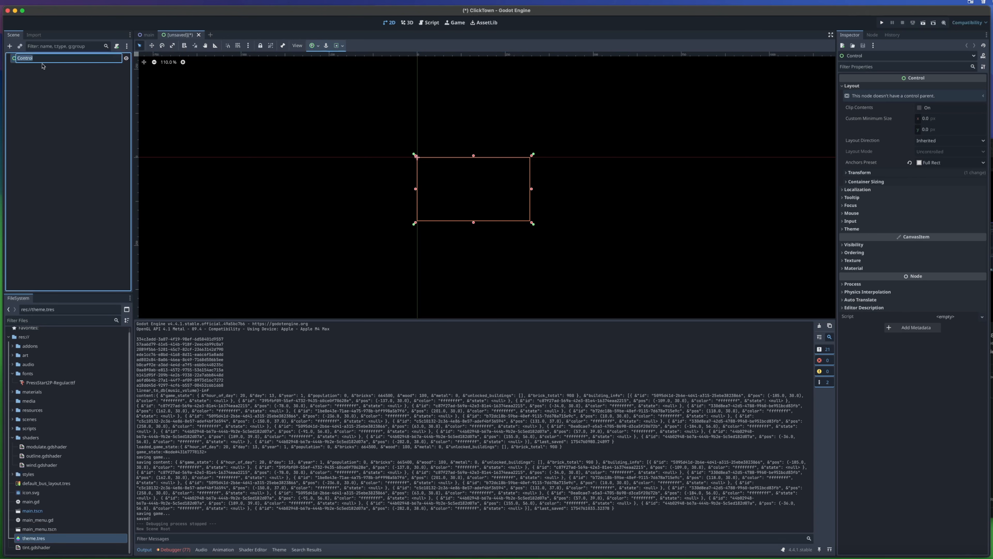
type("PauseMenmuDemo")
key("Return")
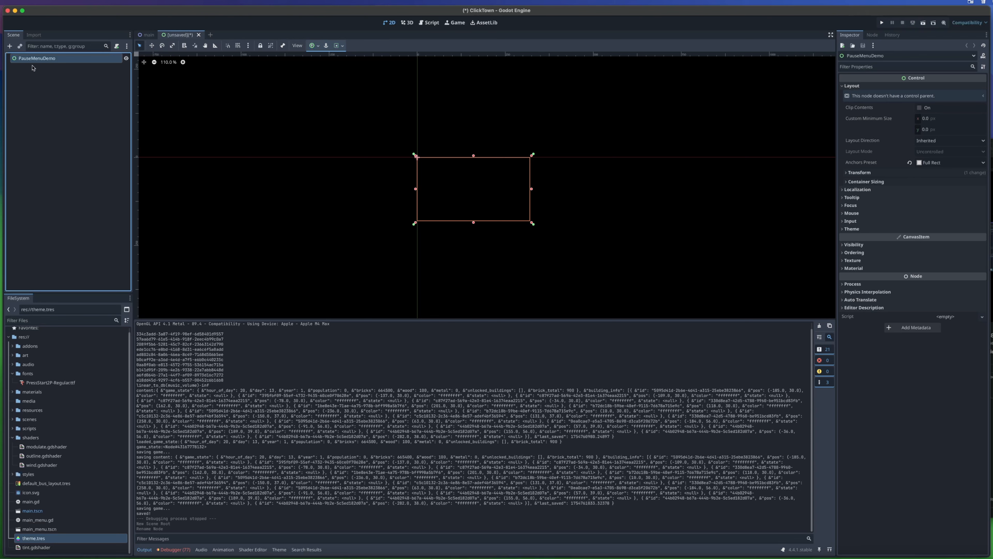
- Save the scene as pause_menu_demo.tscn in the res://scenes/ui folder
key("super+s")
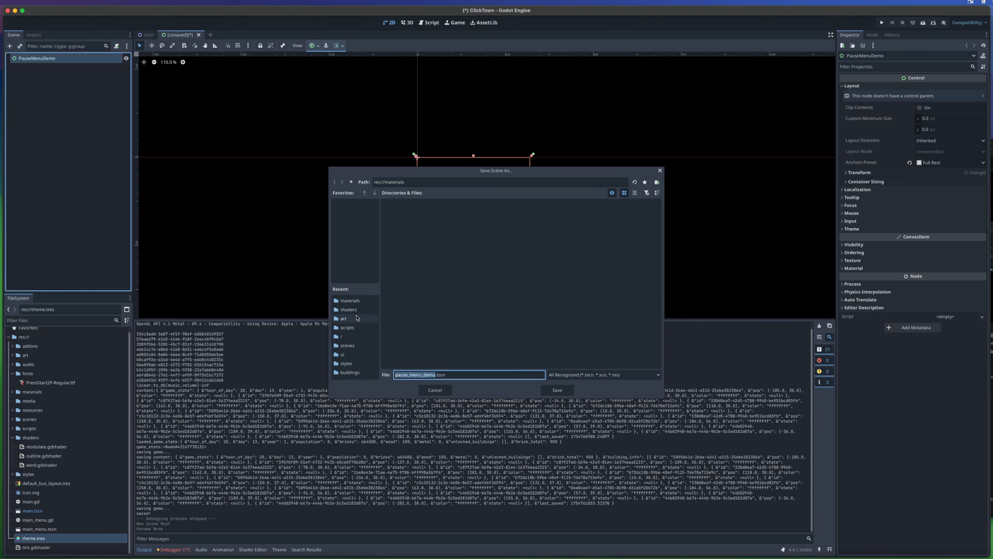
left_click(362, 345)
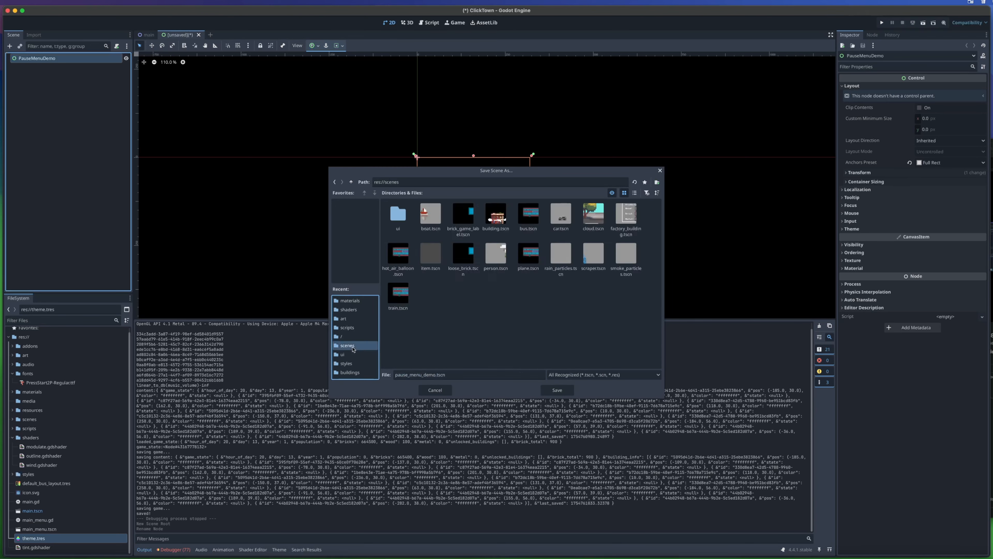
double_click(400, 221)
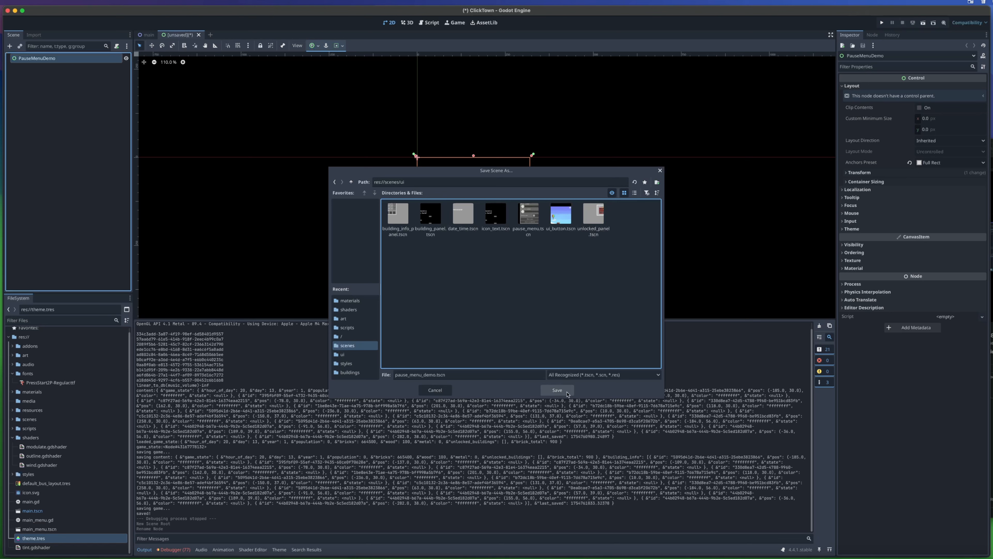
left_click(557, 390)
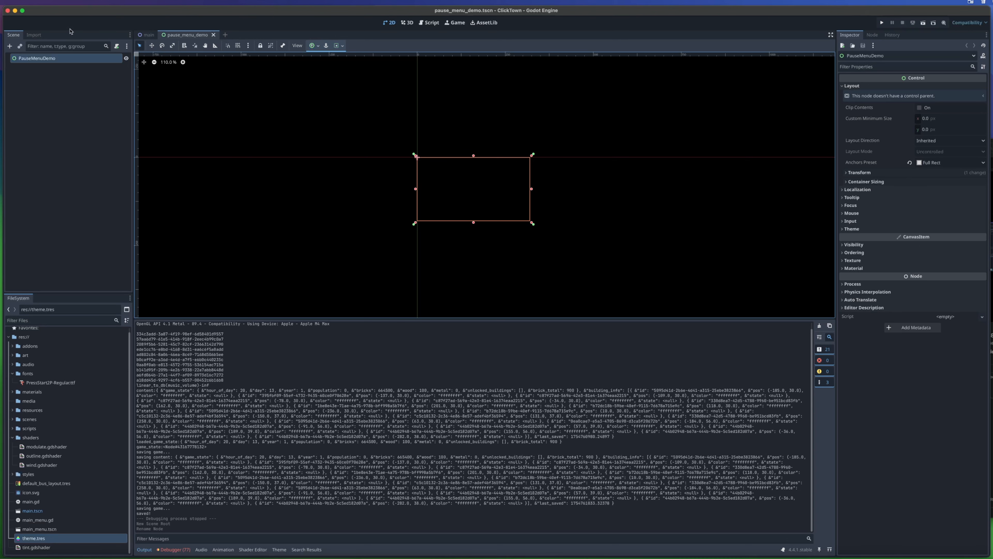
- Change the project's default clear color under Rendering > Environment to a muted purple and close the project settings
key("super+comma")
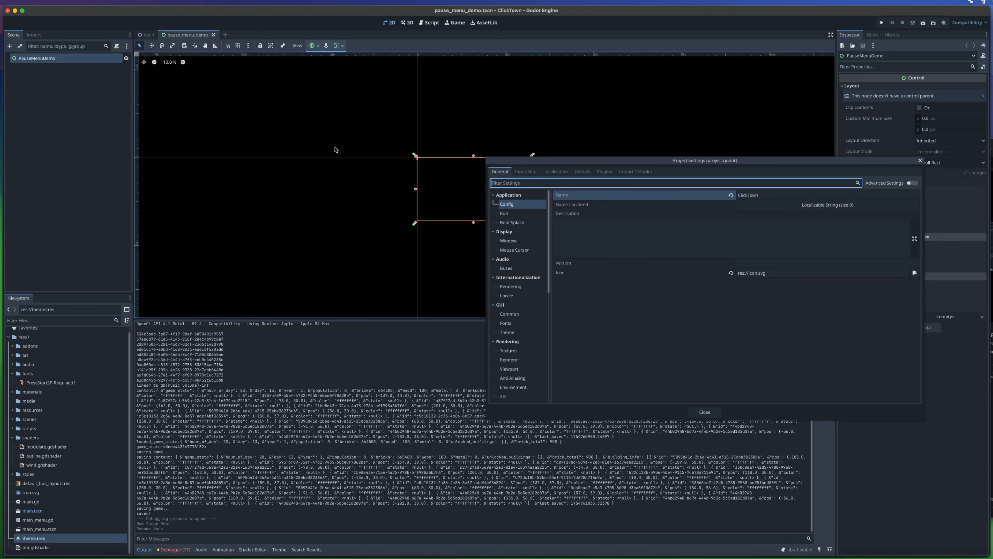
left_click_drag(580, 161, 361, 133)
scroll(309, 254, "down", 3)
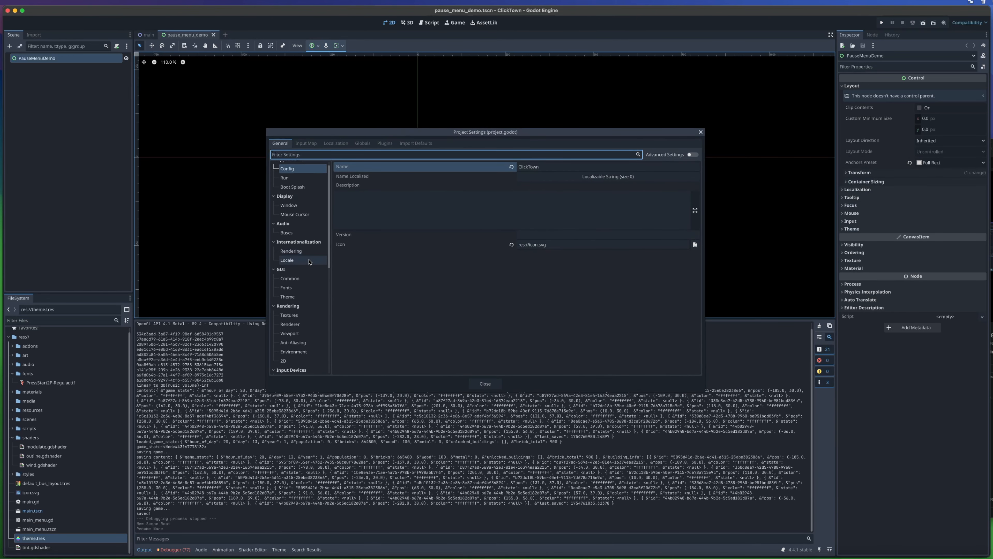
left_click(300, 306)
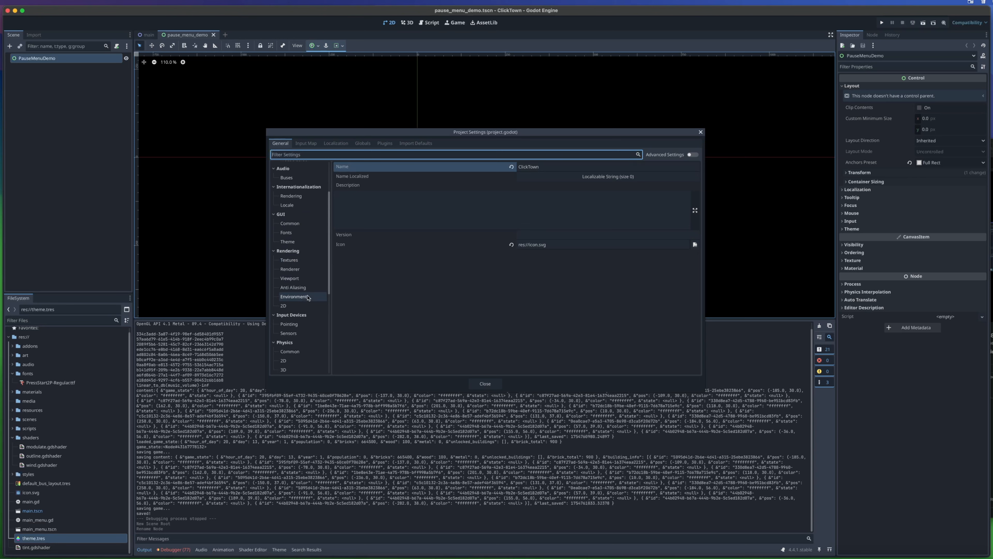
left_click(550, 175)
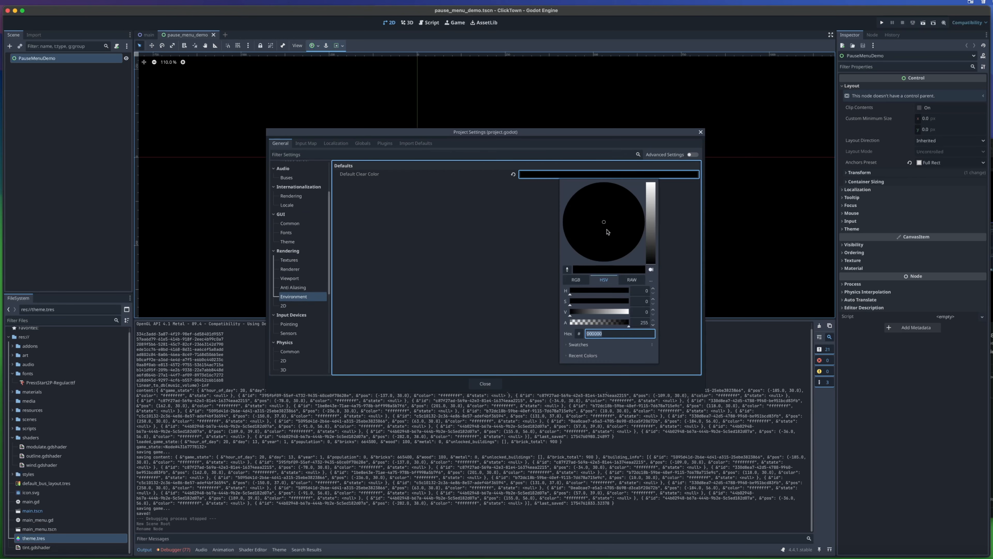
left_click(650, 230)
left_click_drag(649, 227, 607, 215)
left_click(651, 216)
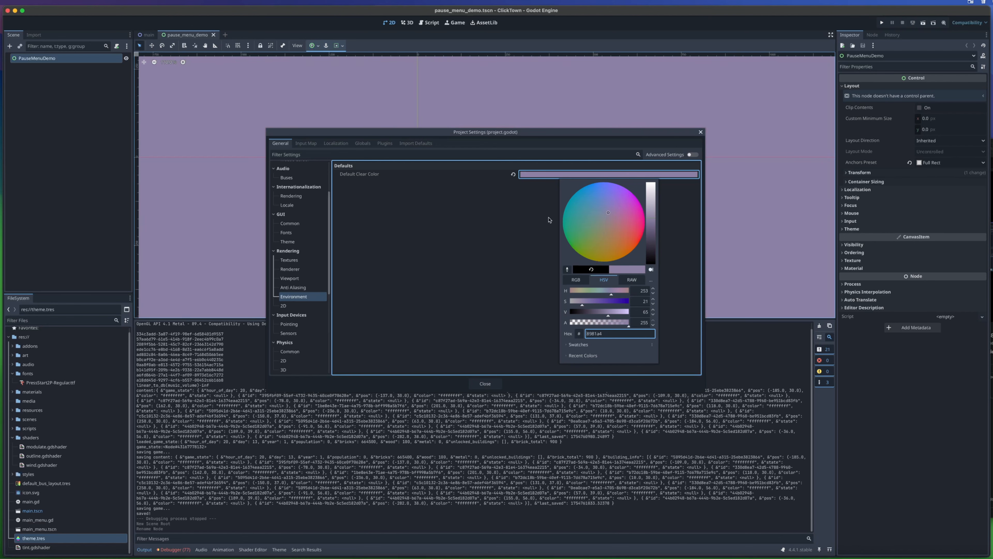
left_click(493, 381)
scroll(438, 207, "up", 8)
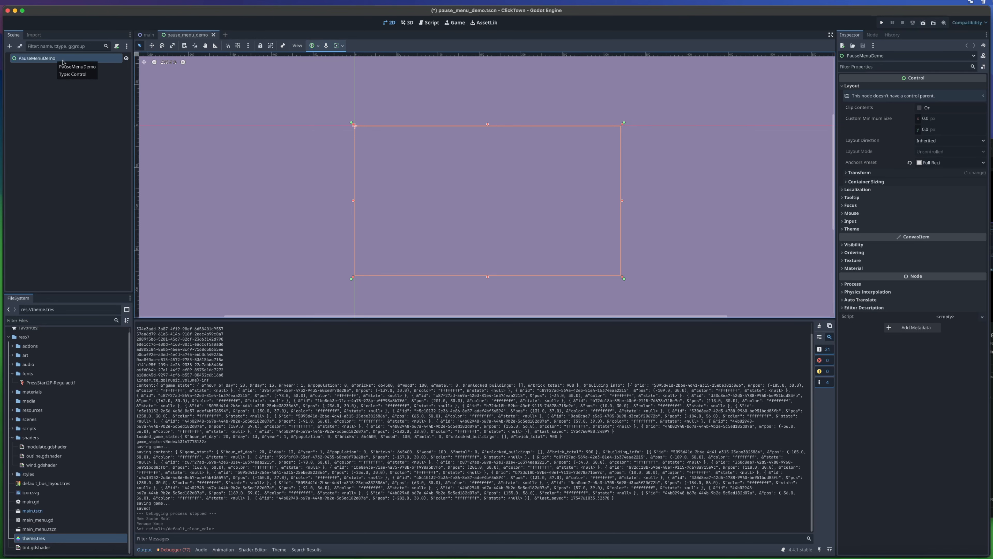
- Add a PanelContainer as a child of the PauseMenuDemo root node
right_click(69, 65)
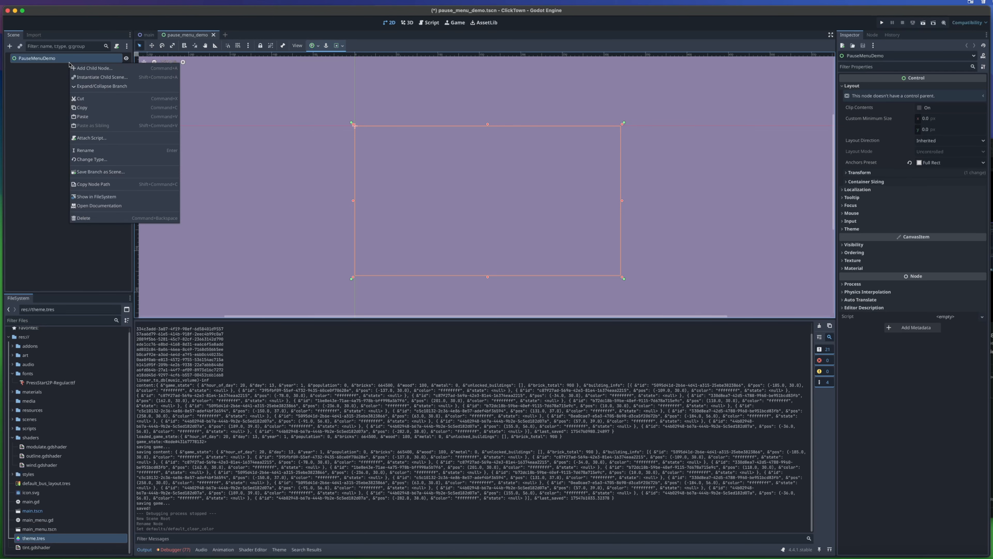
left_click(89, 71)
left_click_drag(648, 161, 427, 112)
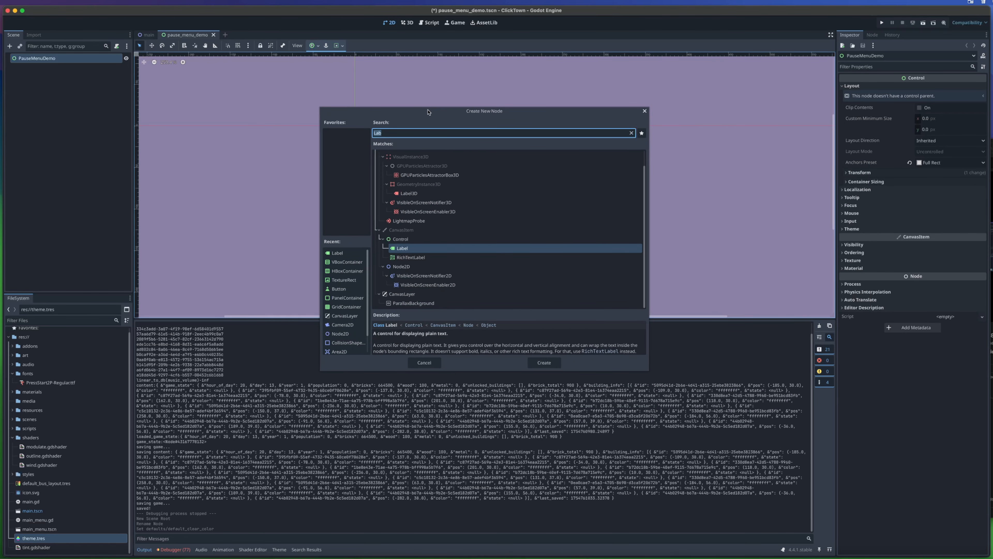
type("PanelCon")
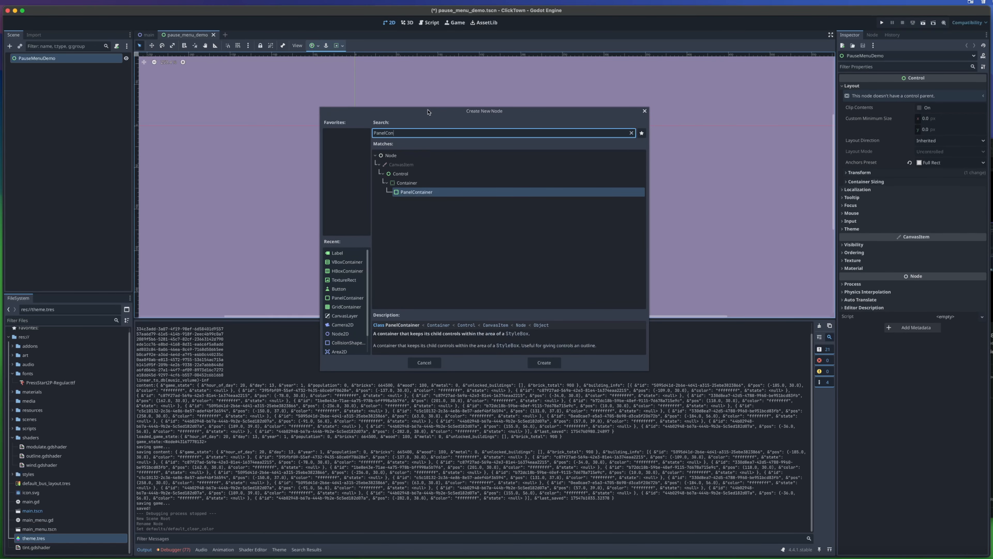
key("Return")
- Resize the PanelContainer to about 76 by 89 px and move it to the right of the scene origin
scroll(403, 184, "up", 3)
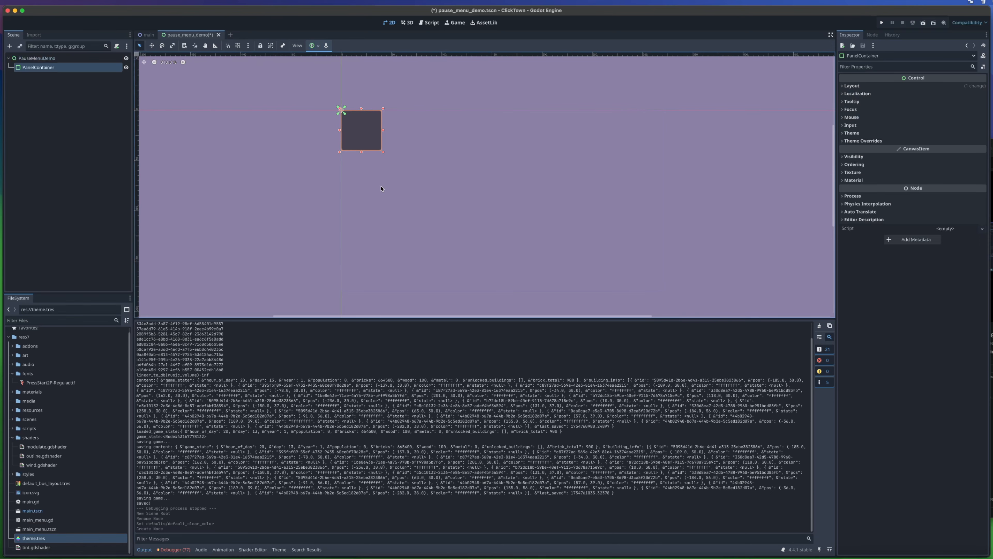
middle_click_drag(367, 149, 384, 163)
left_click_drag(399, 165, 463, 174)
scroll(519, 201, "down", 5)
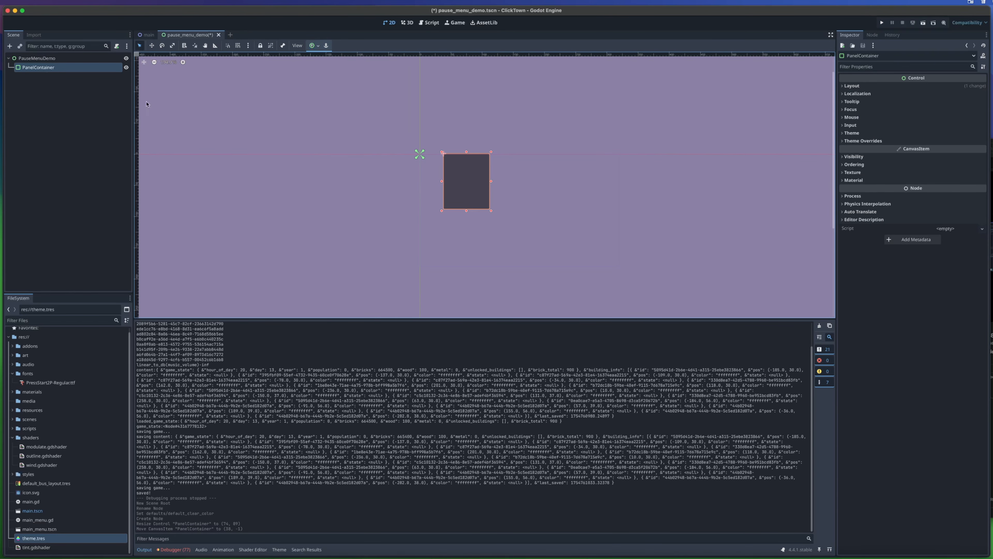
- Anchor the PanelContainer to the middle of the root control with the Center anchor preset
left_click(97, 59)
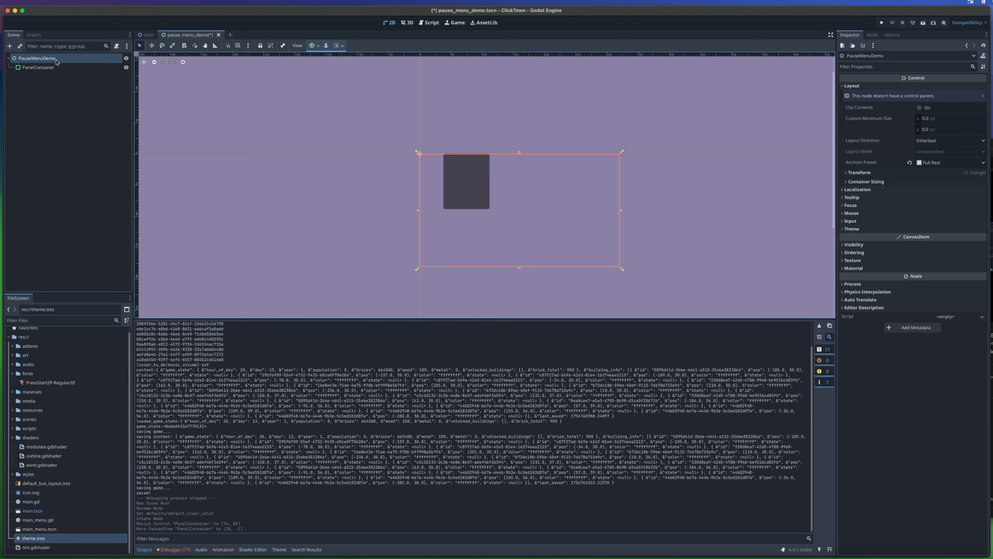
left_click(58, 69)
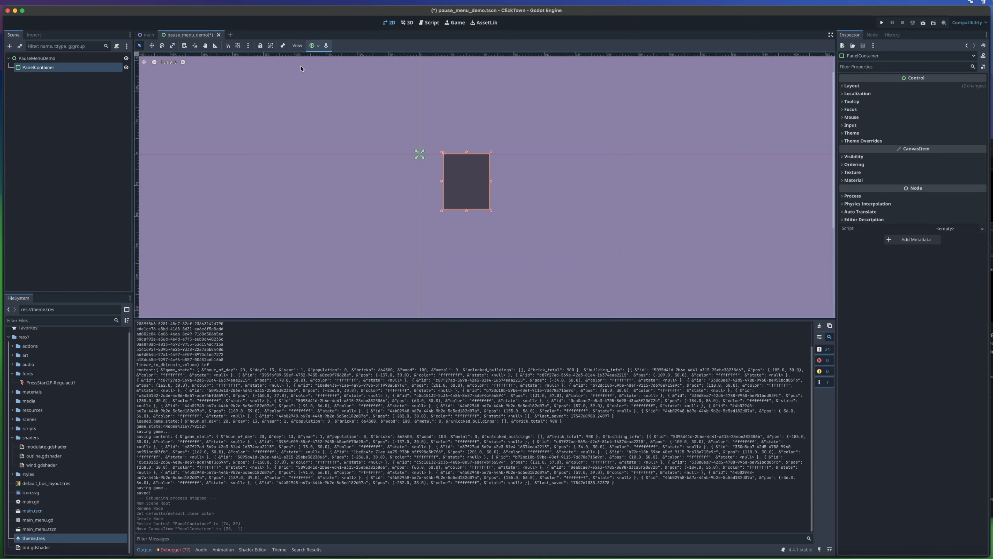
left_click(314, 45)
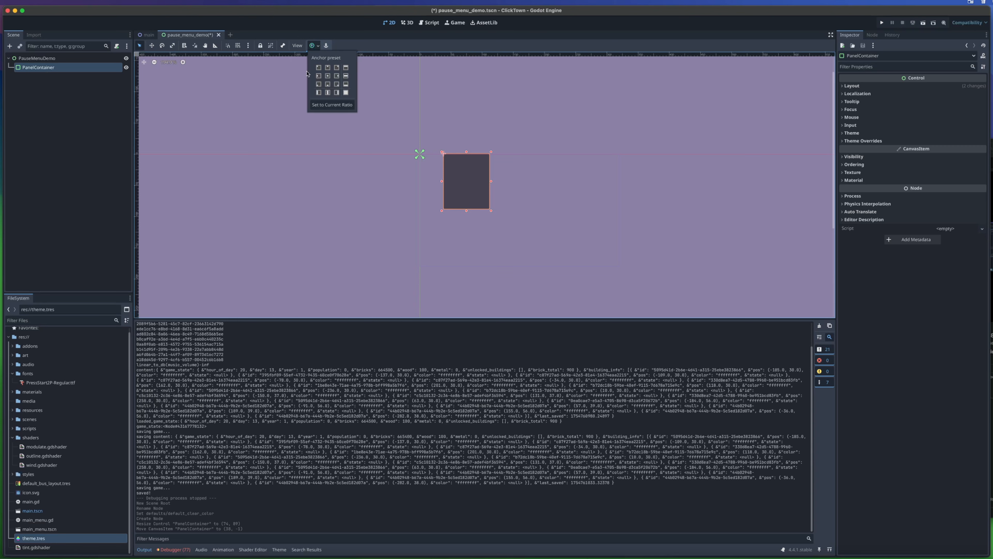
left_click(328, 76)
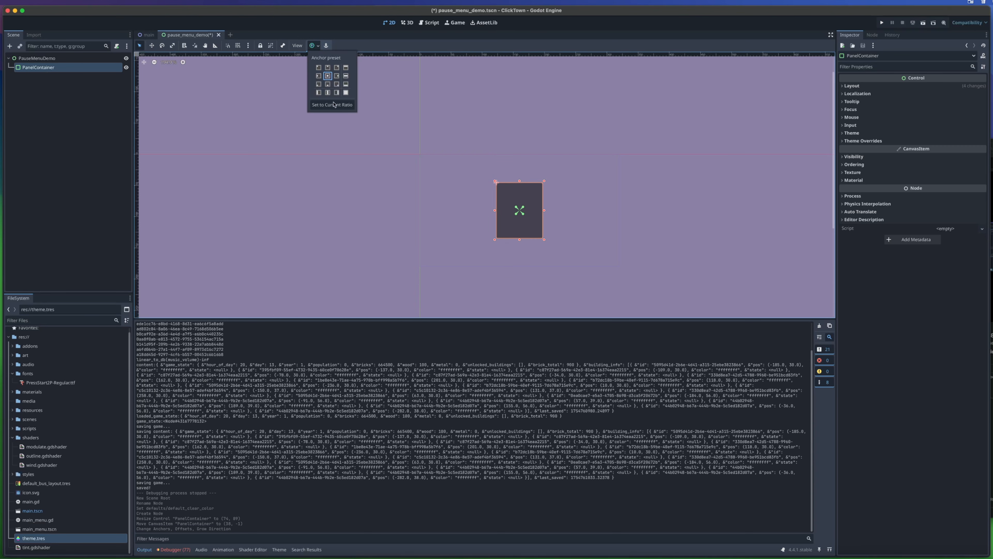
left_click(589, 228)
scroll(567, 236, "up", 8)
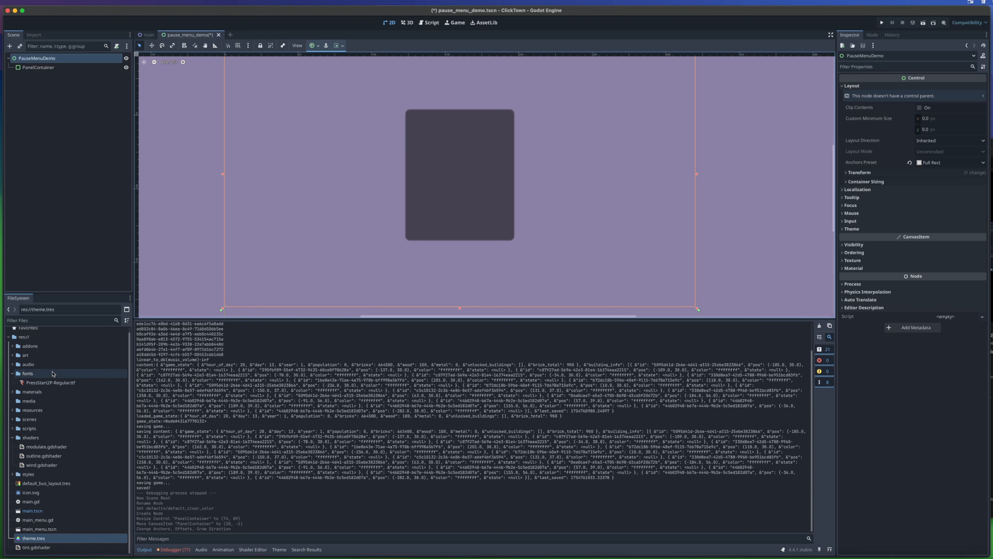
- Reveal the root control's theme property, collapse the shaders folder and select the project's root folder
left_click(854, 230)
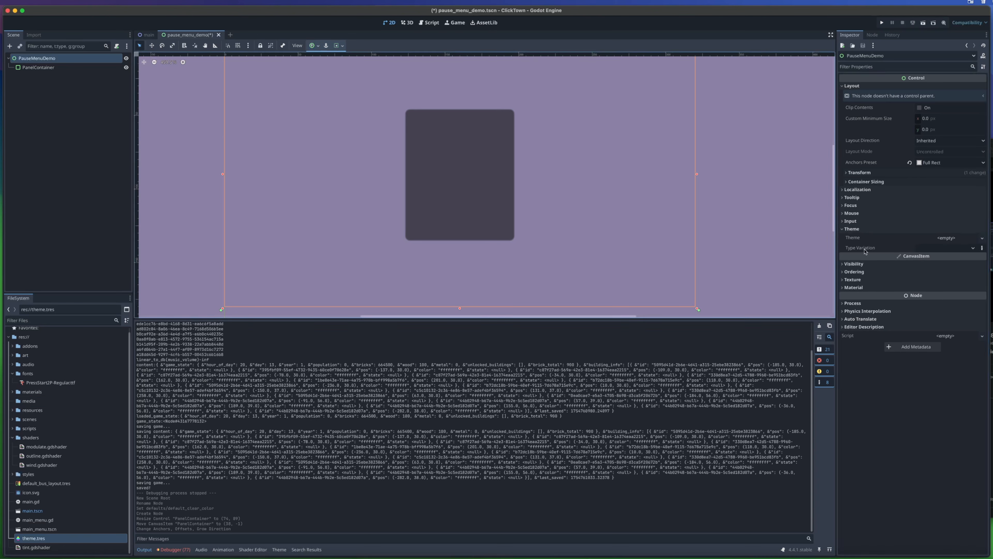
left_click(51, 531)
left_click(55, 538)
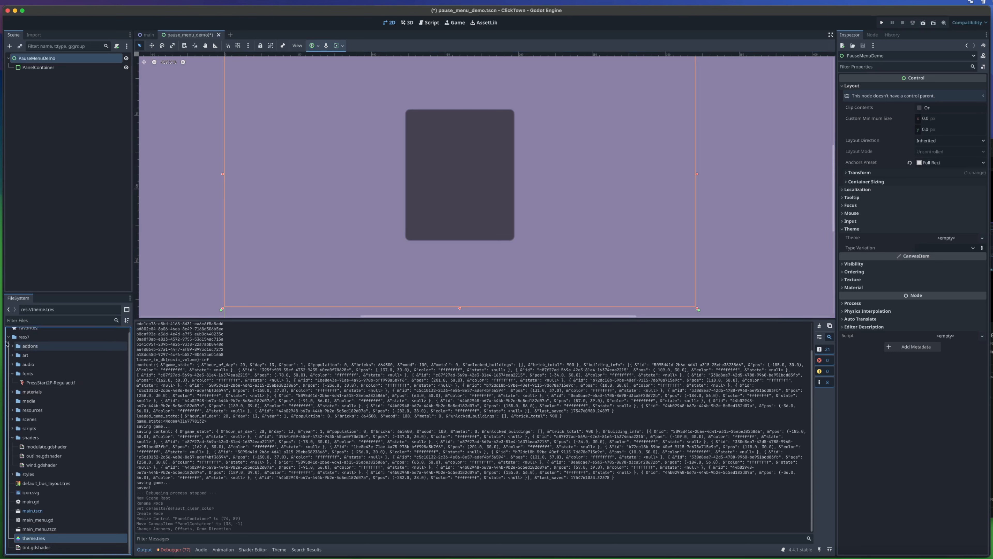
left_click(13, 437)
left_click(36, 343)
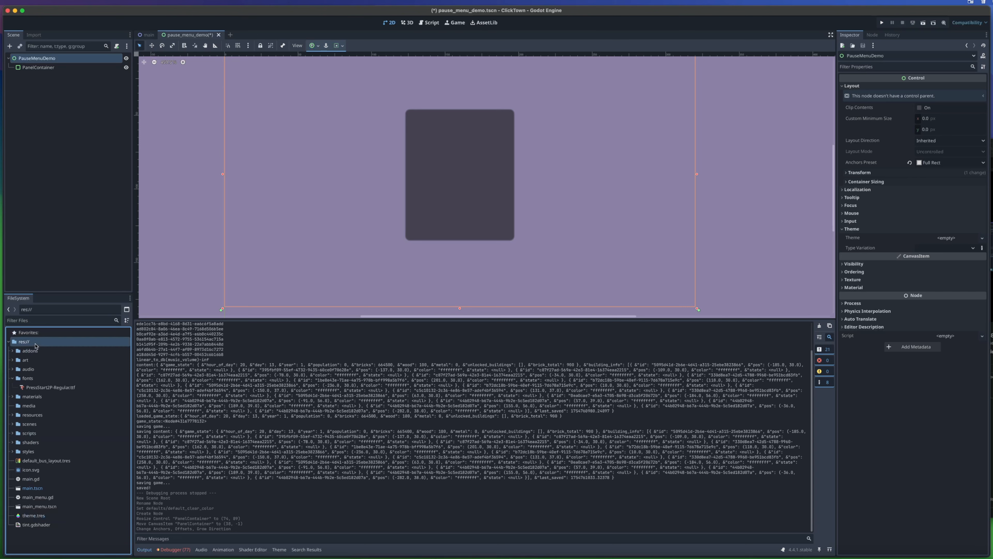
- Create a new Theme resource in the project's root folder and save it as theme_demo.tres
right_click(38, 340)
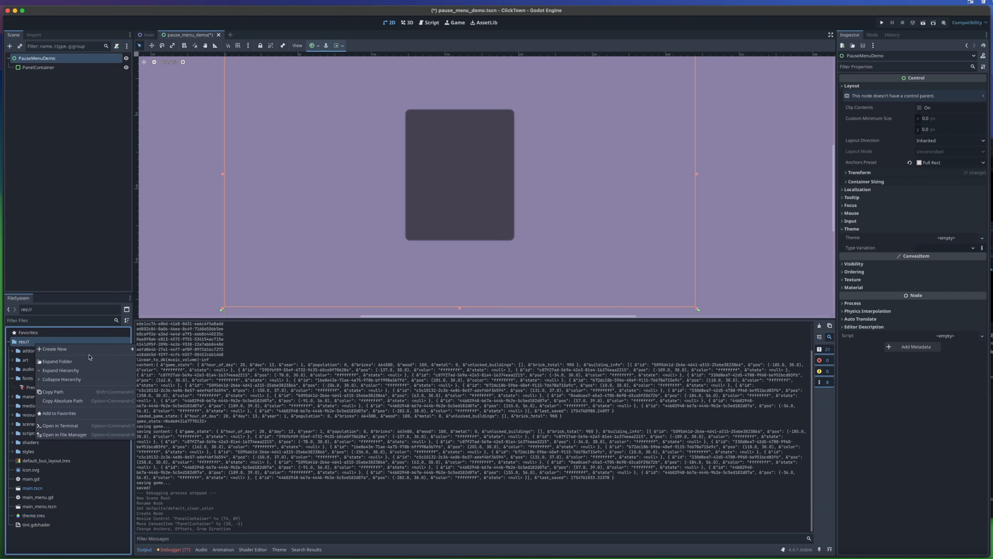
mouse_move(98, 350)
left_click(162, 377)
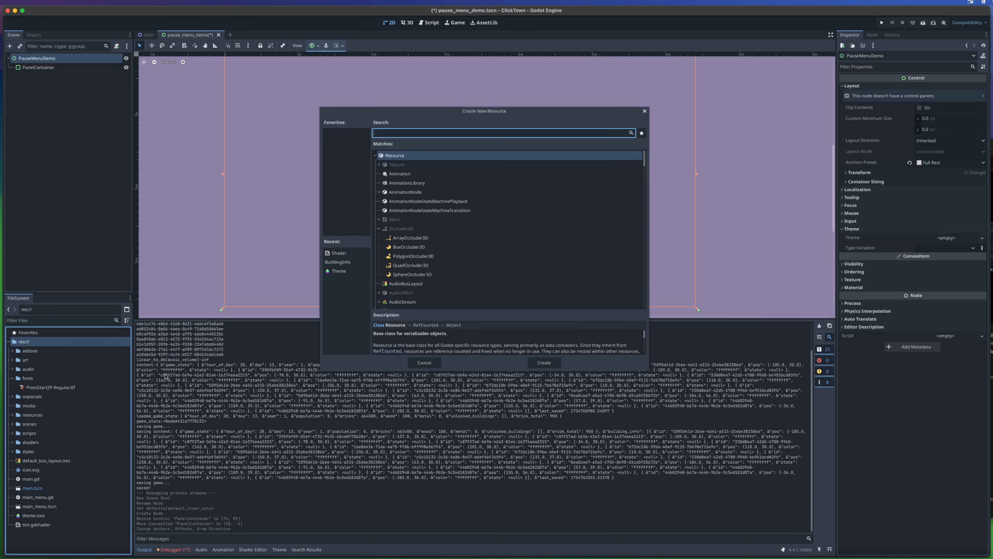
type("theme")
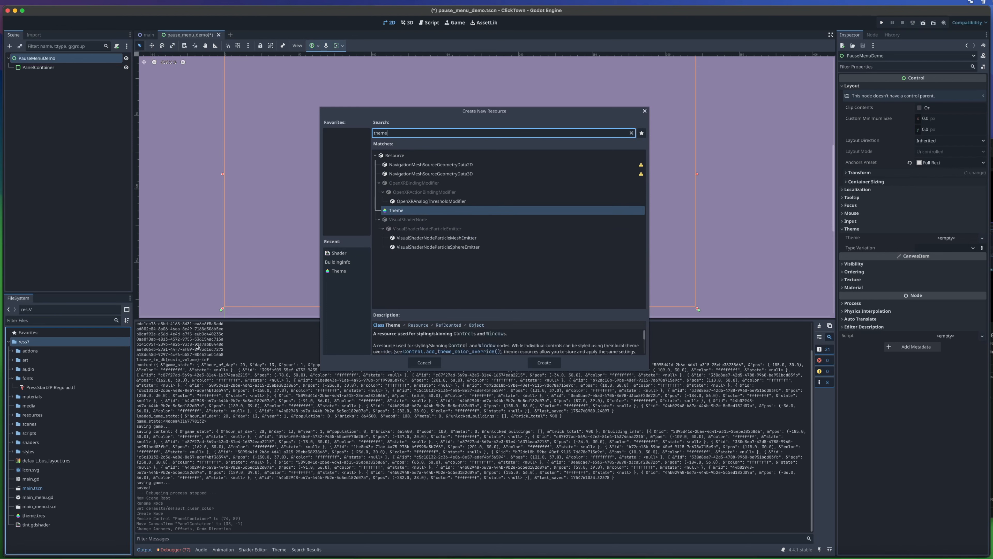
left_click(401, 214)
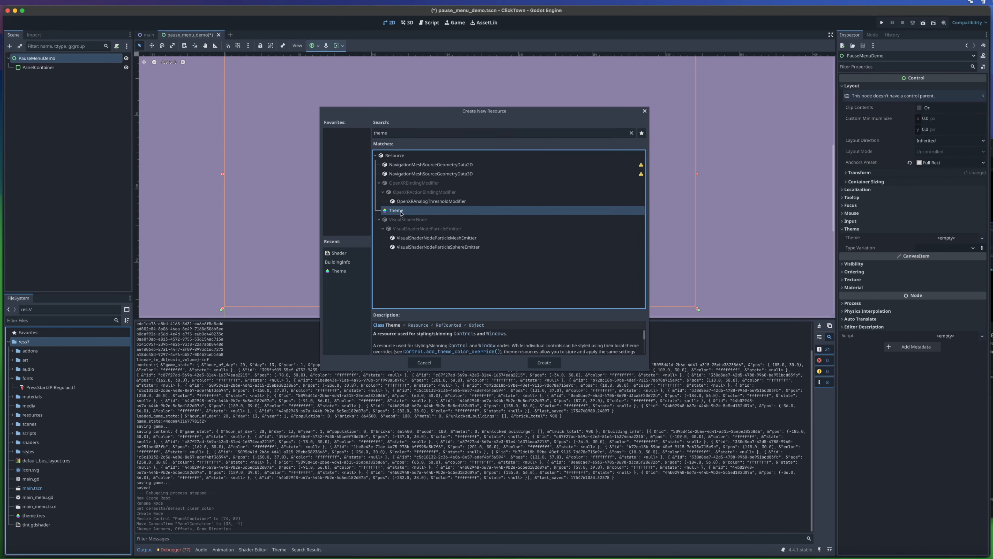
double_click(400, 214)
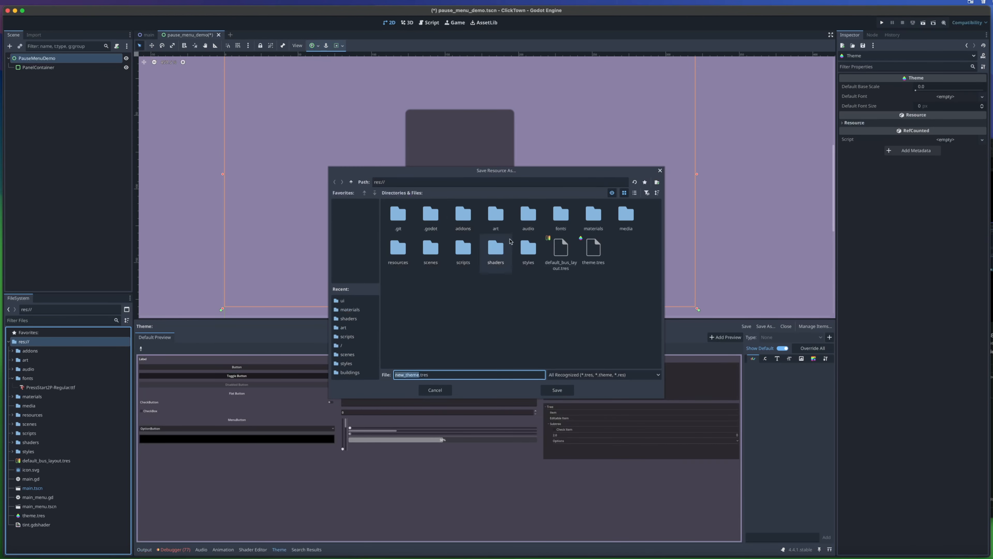
type("the")
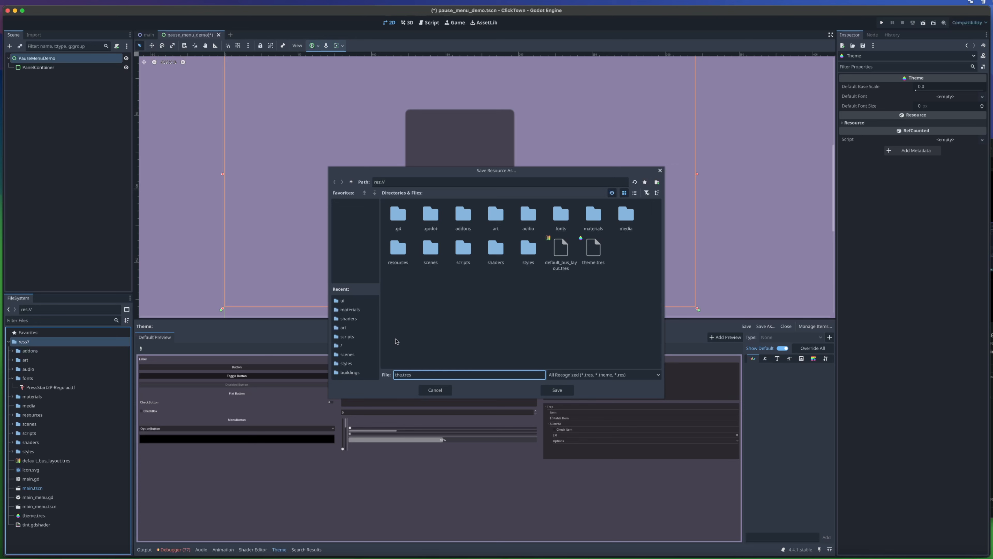
type("me_demo")
key("Return")
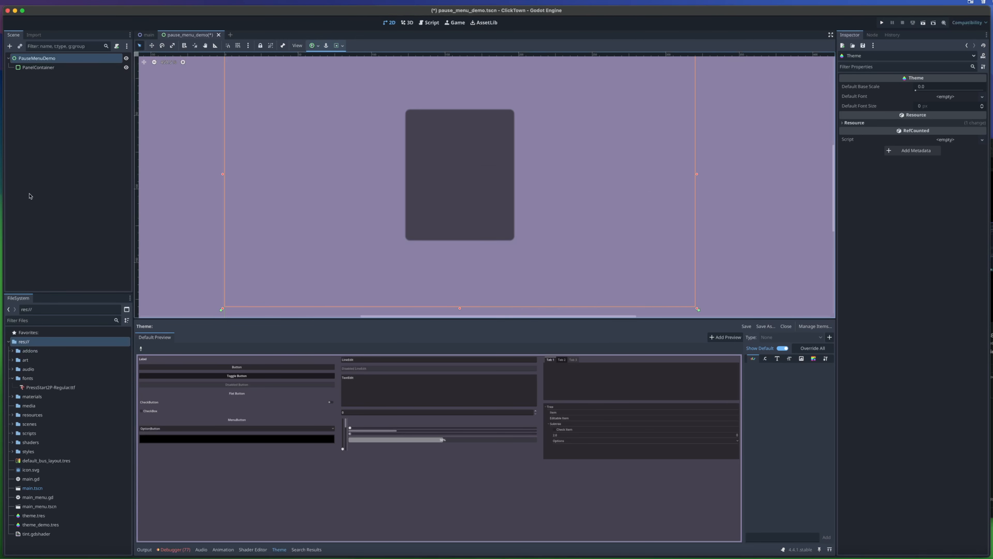
- Assign theme_demo.tres as the theme of the PauseMenuDemo root node and save the scene
left_click(62, 58)
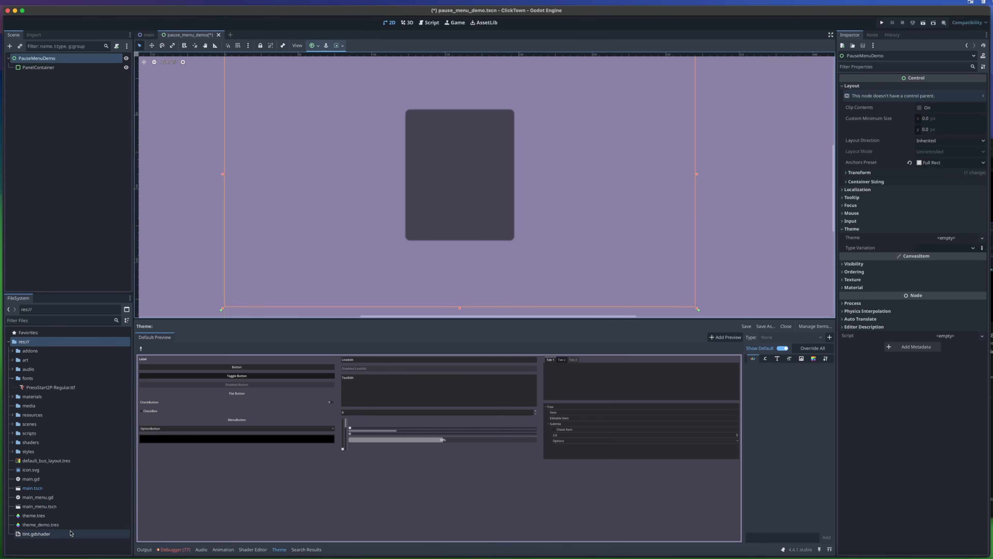
left_click_drag(41, 525, 938, 238)
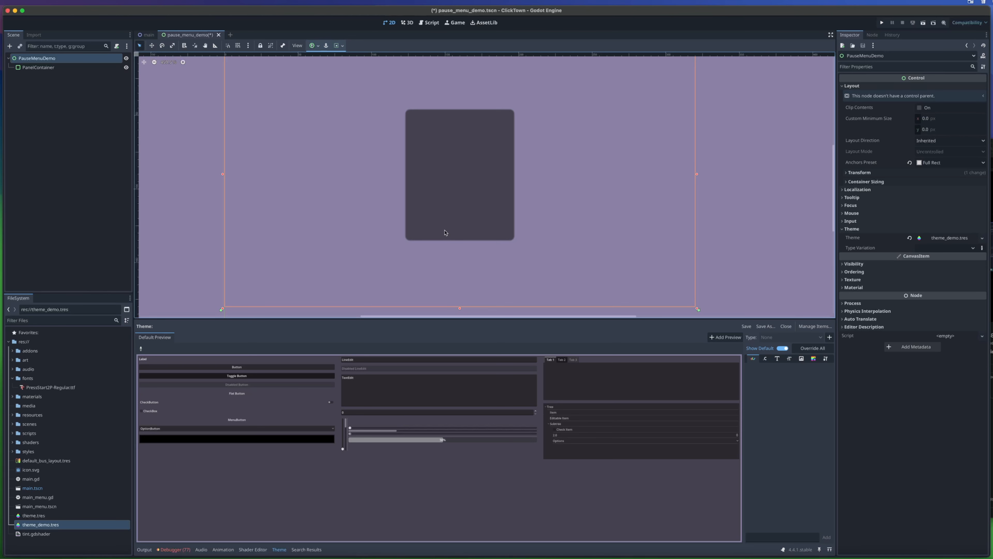
key("super+s")
scroll(479, 200, "up", 5)
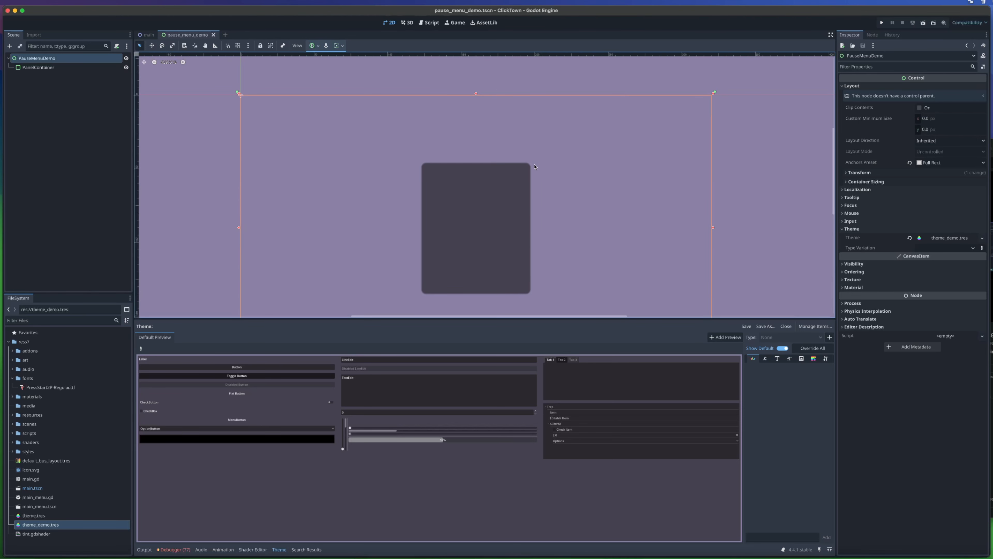
scroll(535, 167, "down", 3)
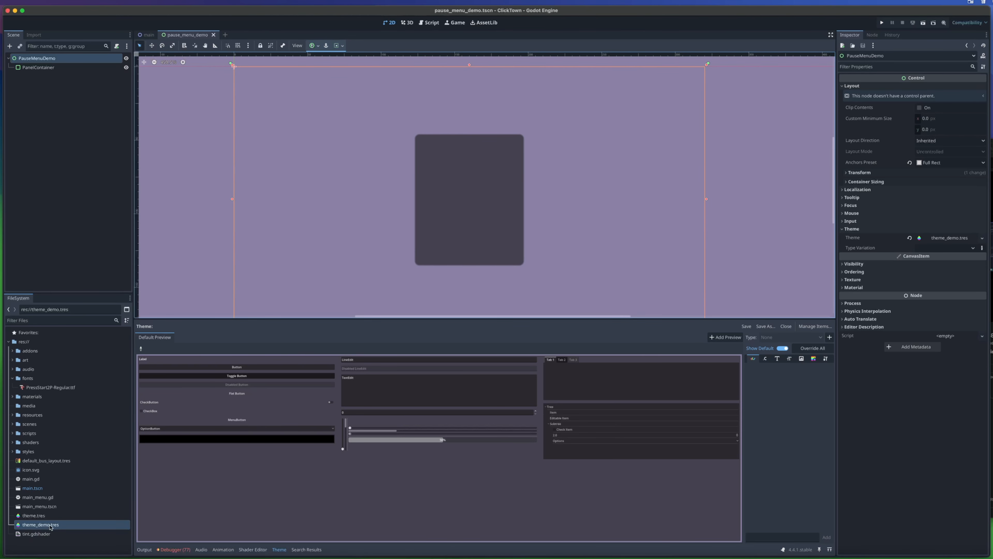
- Open theme_demo.tres for editing and widen the theme editor's type settings area beside the preview
left_click(40, 524)
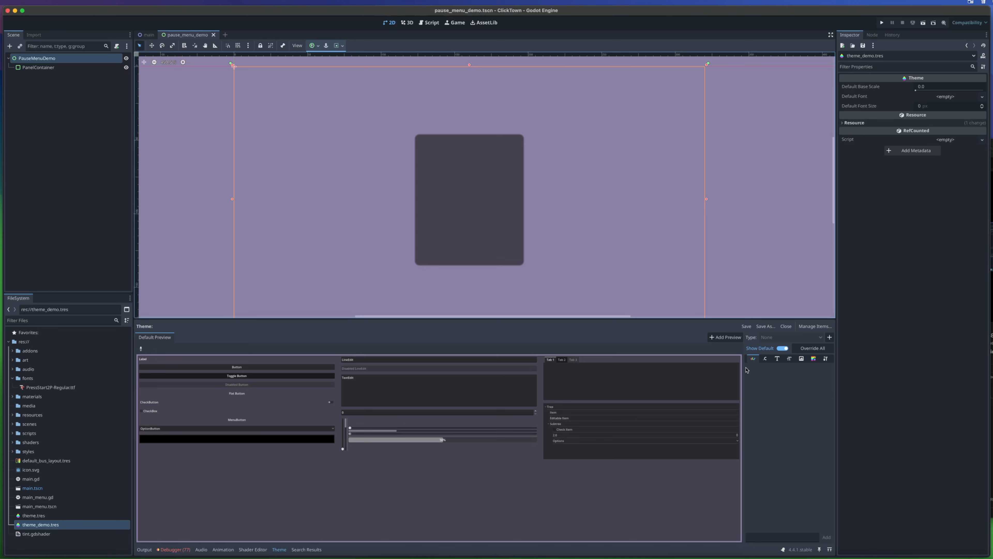
left_click_drag(747, 370, 502, 388)
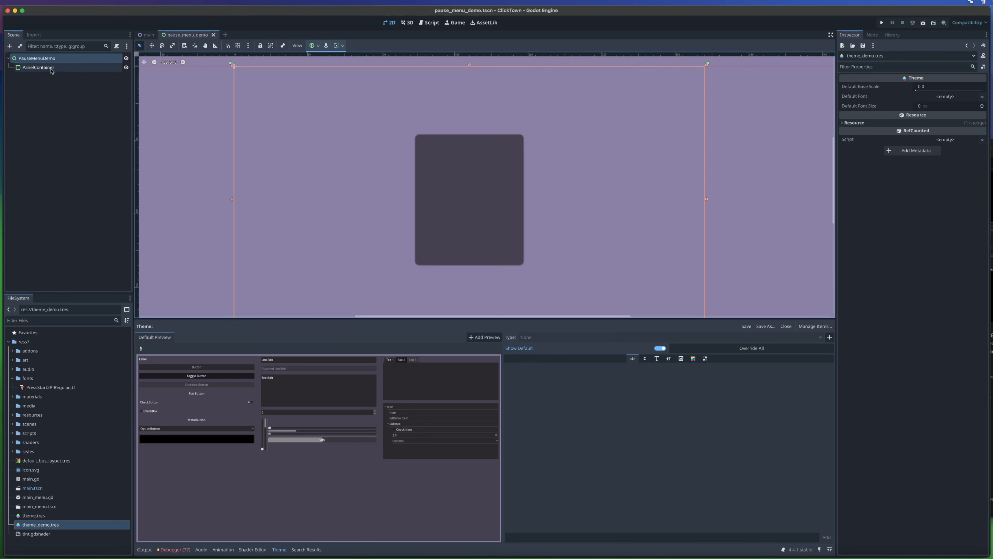
- Run the pause menu scene, enlarge the game window to check the panel's centering and scaling, and close it
left_click(468, 199)
left_click(281, 175)
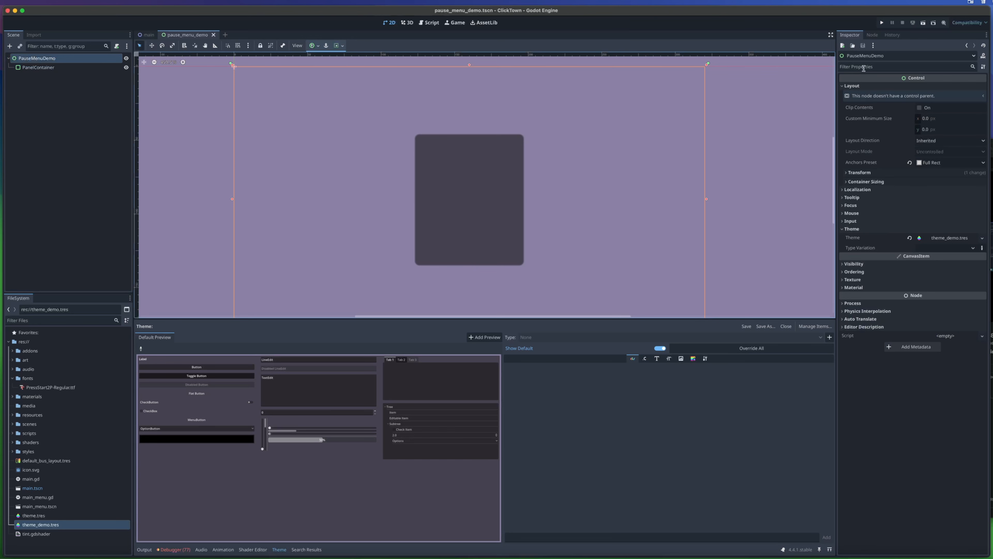
left_click(924, 23)
left_click_drag(506, 260, 270, 123)
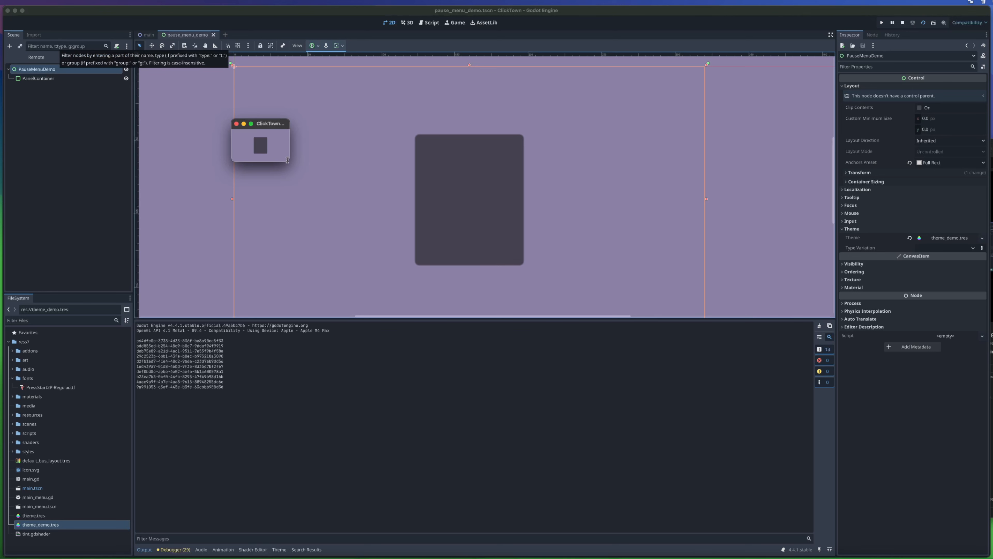
left_click_drag(289, 162, 785, 497)
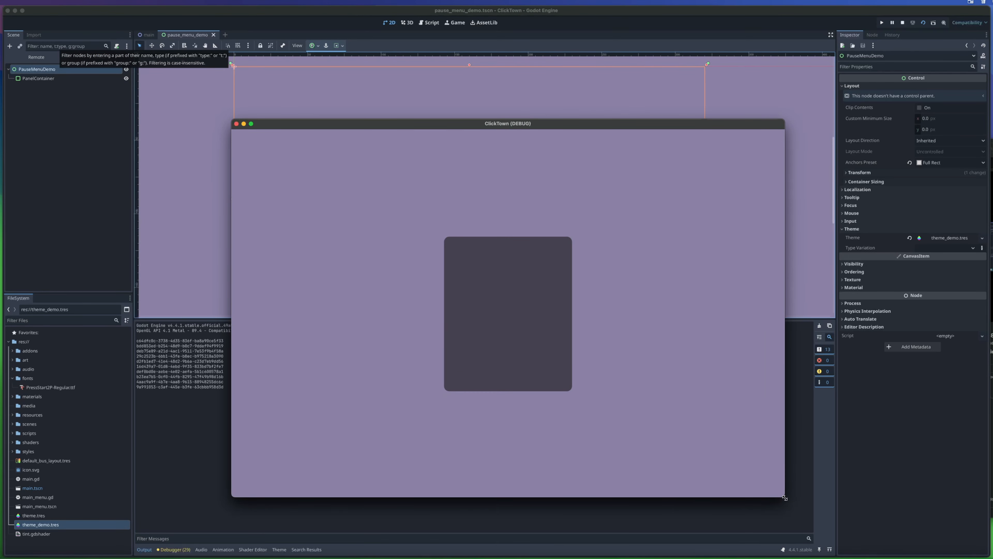
left_click_drag(538, 127, 514, 82)
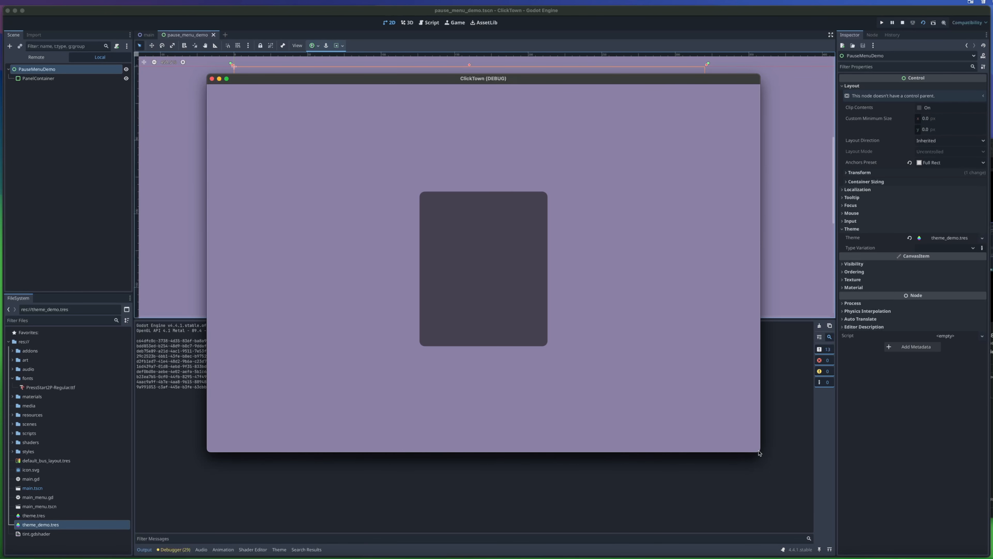
left_click_drag(758, 452, 743, 416)
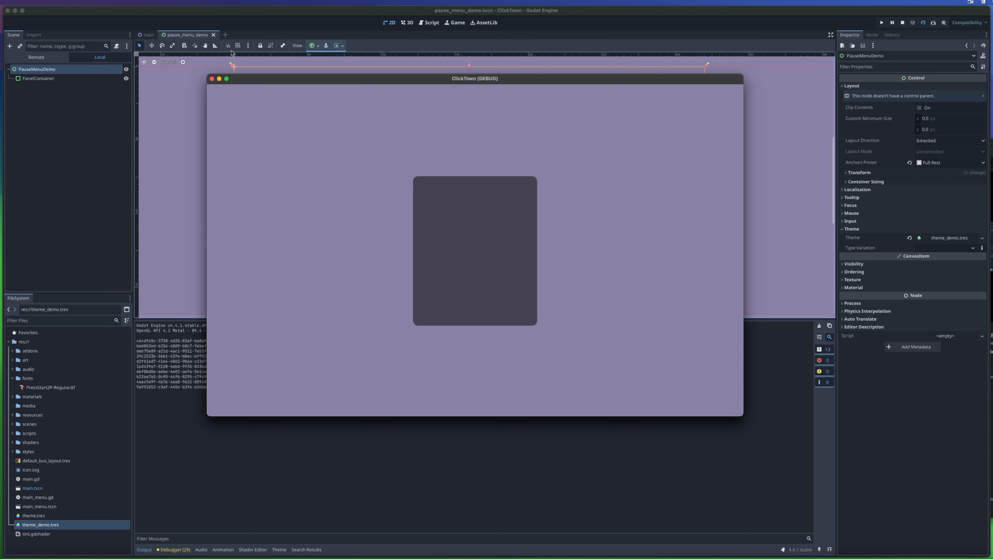
left_click(212, 80)
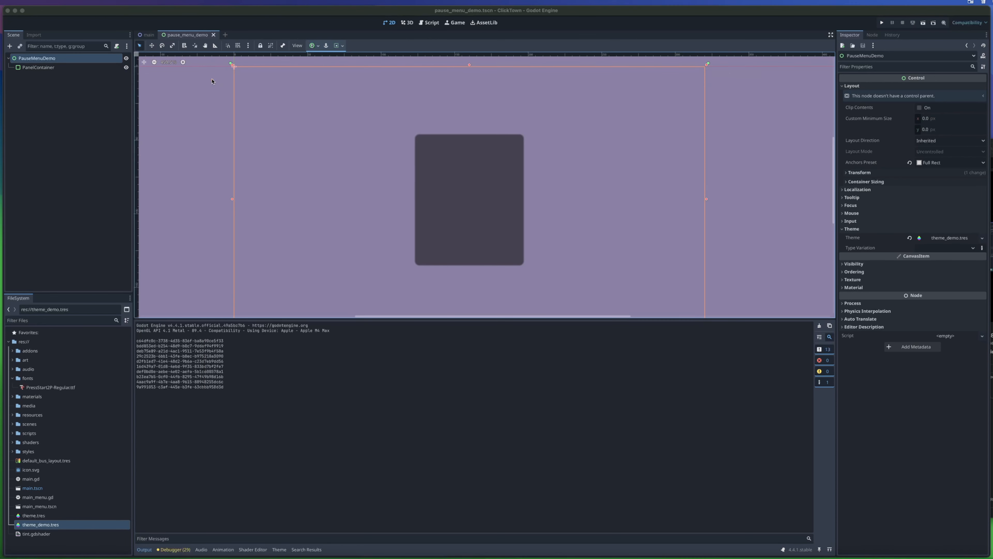
- Show the mouse properties of the PauseMenuDemo root node to check its mouse filter
left_click(62, 66)
left_click(590, 127)
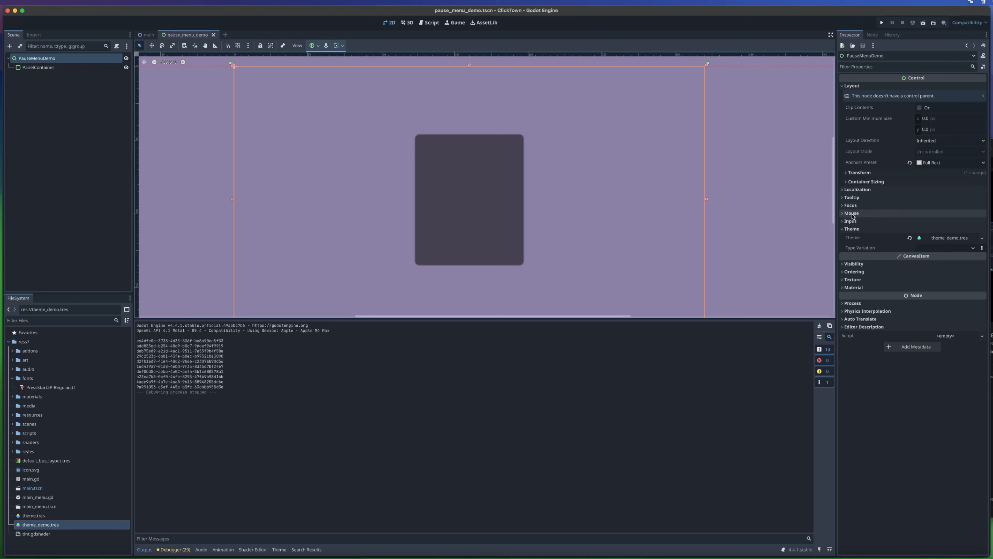
left_click(860, 213)
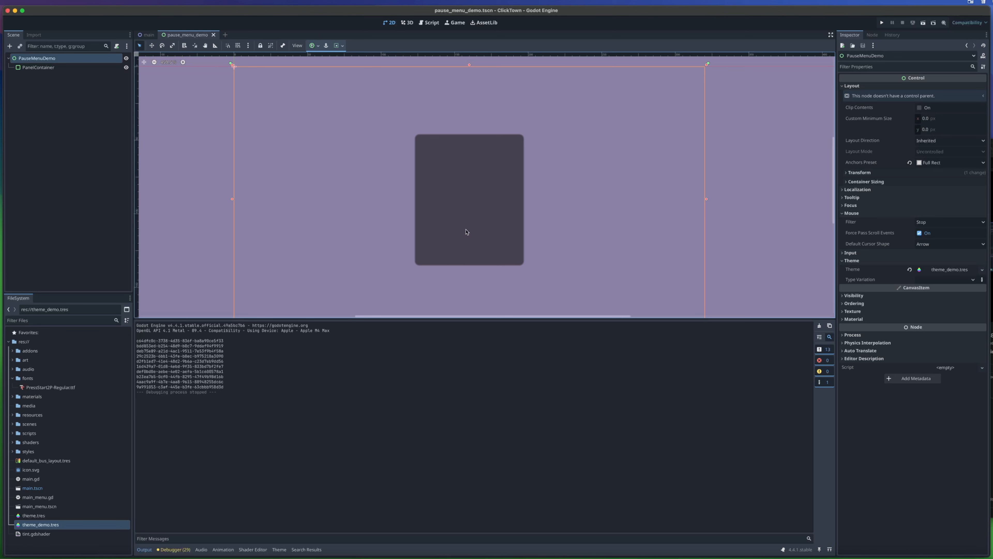
- Add a ColorRect as a child of PauseMenuDemo and place it above the PanelContainer in the scene tree
right_click(58, 64)
left_click(89, 79)
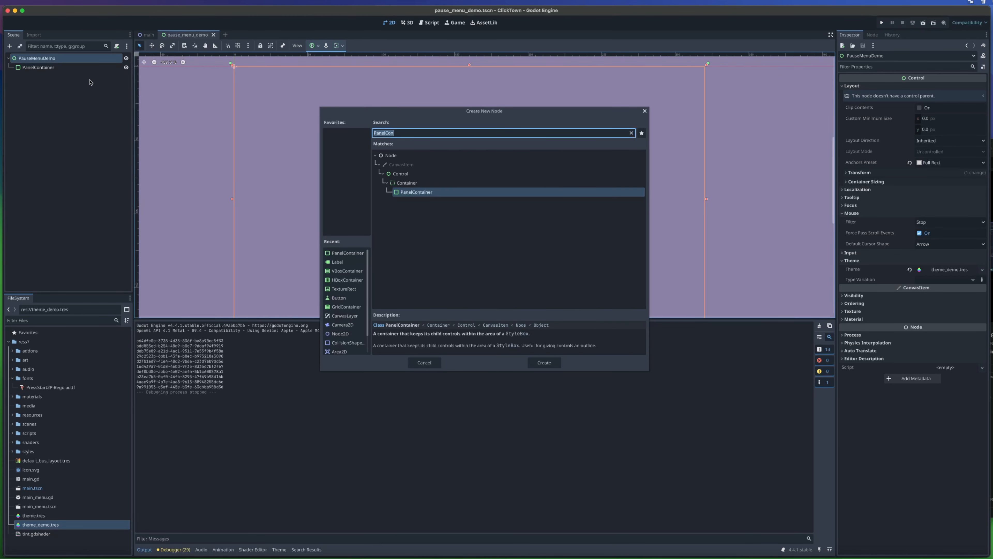
type("Color")
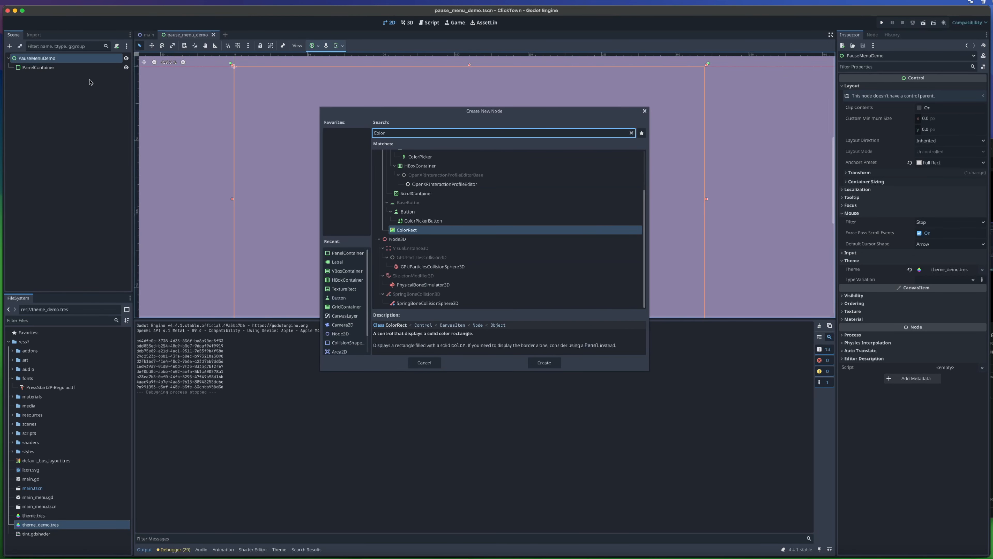
key("Return")
left_click_drag(56, 76, 62, 64)
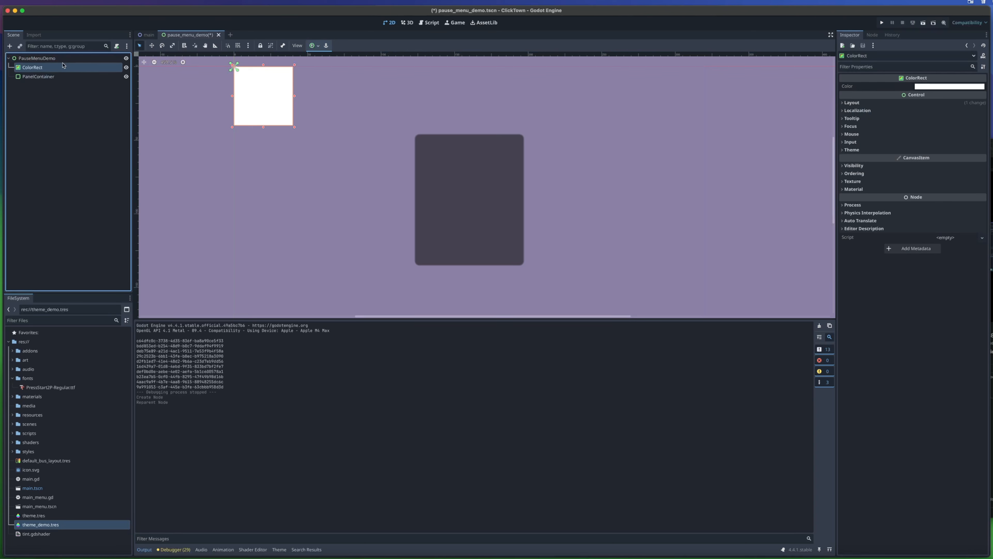
left_click(55, 77)
left_click(70, 68)
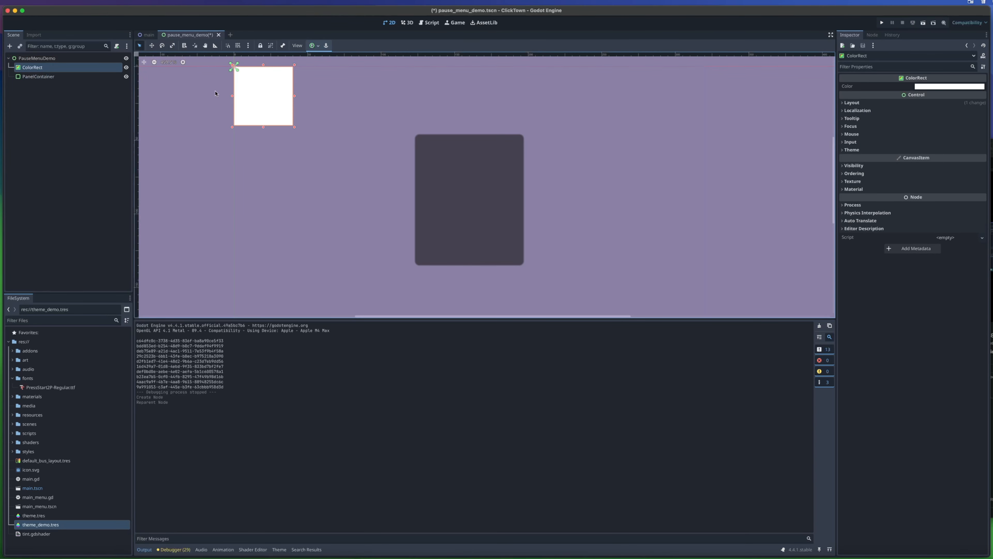
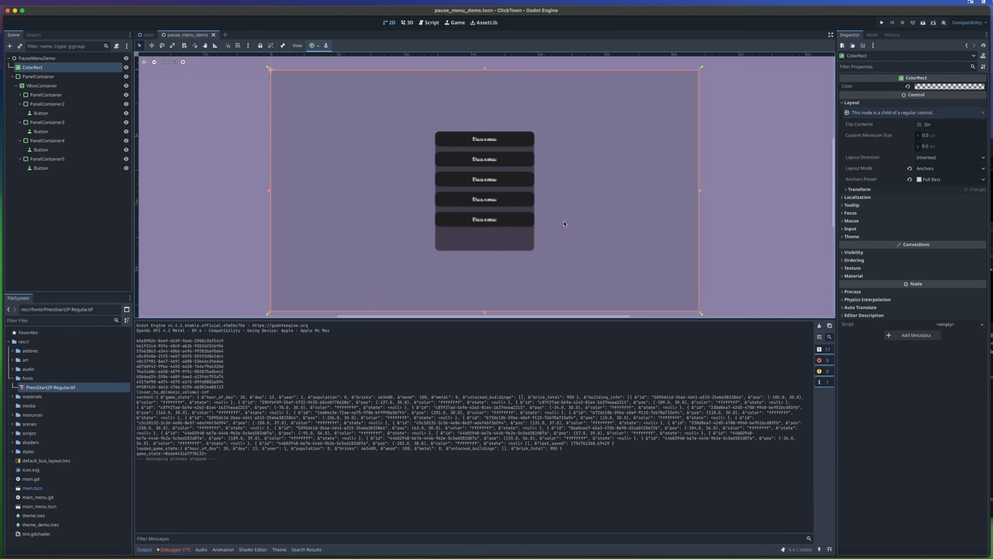
- Undo the duplications of the PanelContainer inside the VBoxContainer and select the Button in the remaining one
key("super+z")
key("super+z")
key("super+z")
key("super+z")
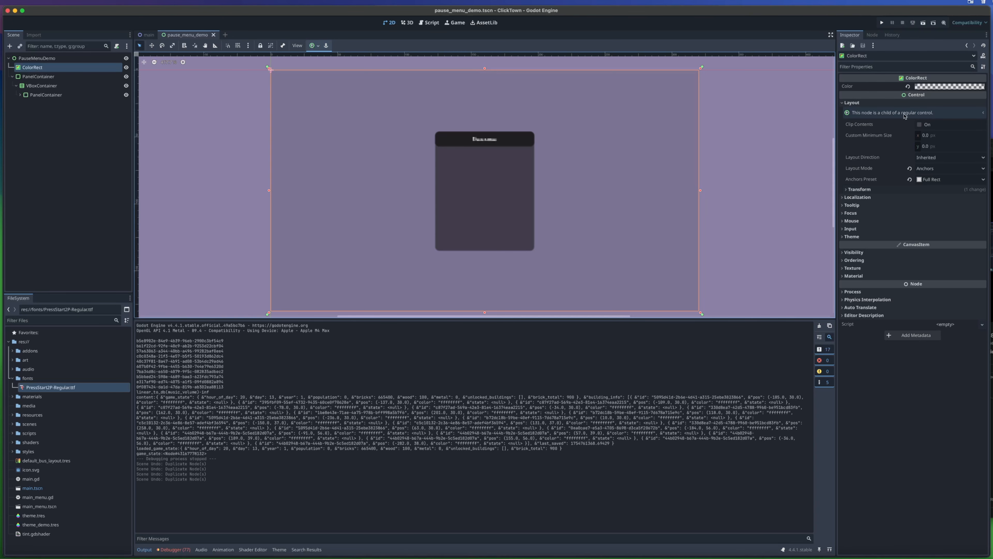
scroll(477, 136, "up", 10)
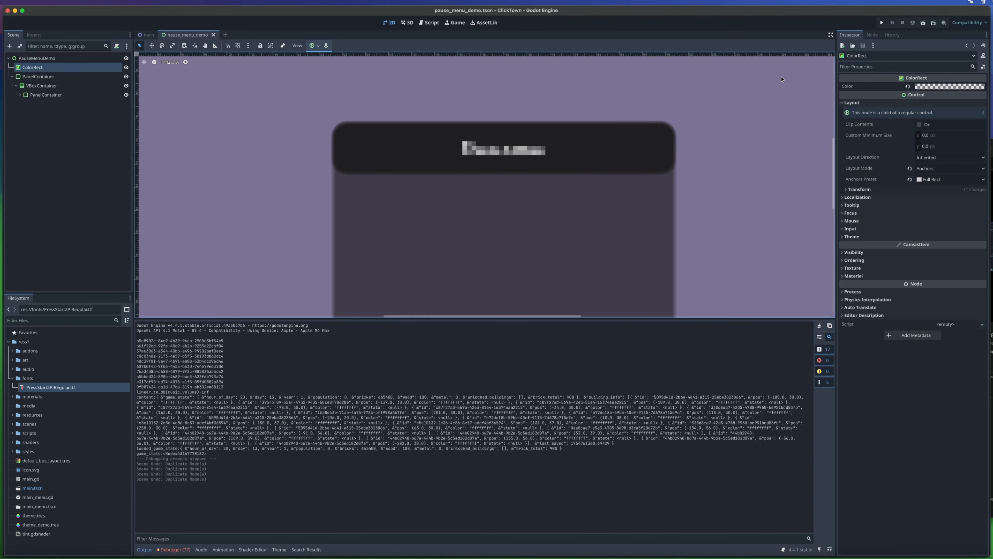
scroll(497, 150, "down", 7)
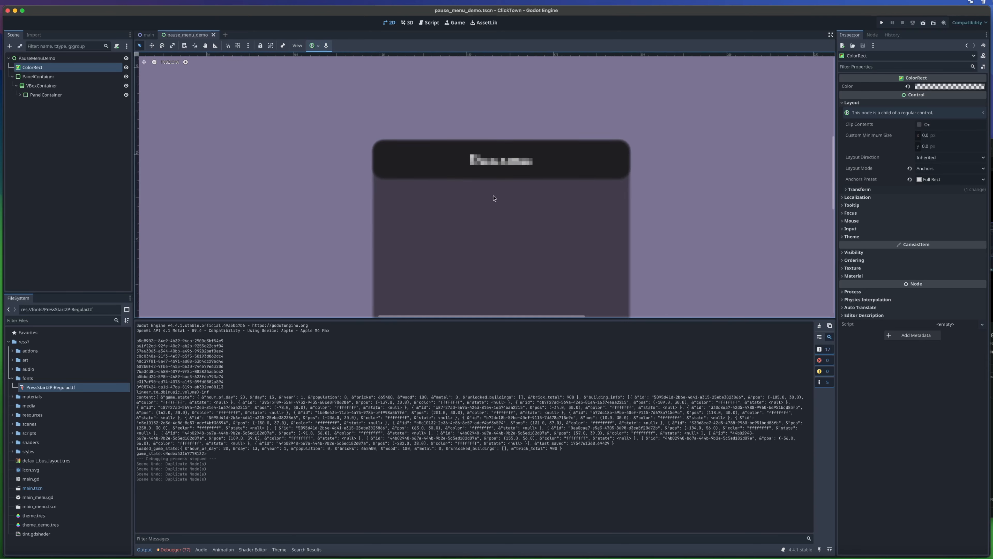
left_click(20, 94)
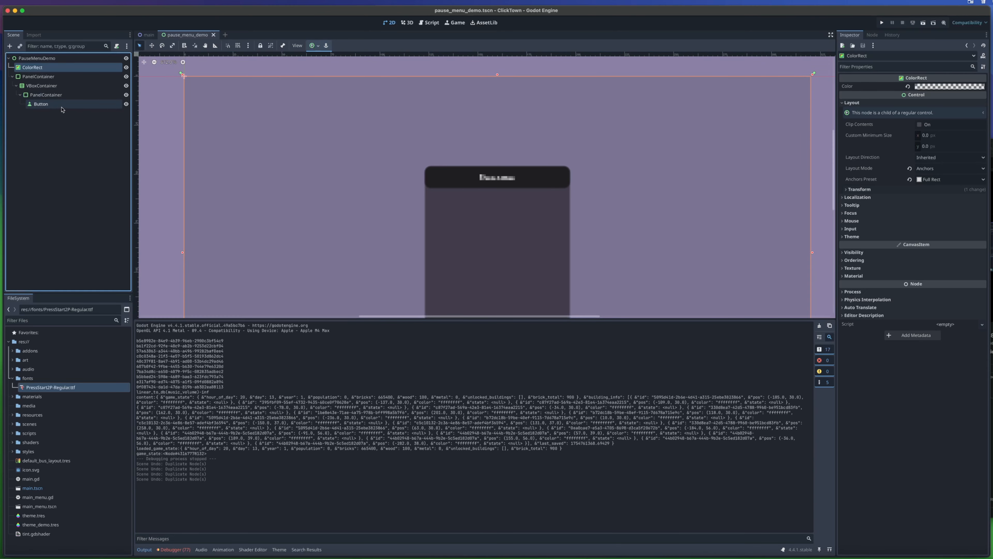
left_click(41, 104)
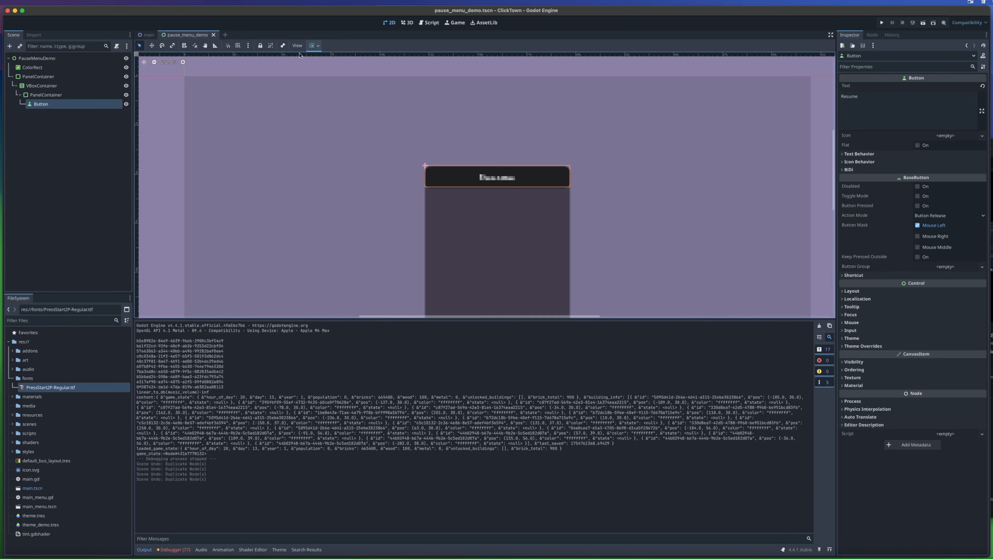
- Switch to the main scene and examine the CanvasLayer node that holds the HUD
left_click(149, 36)
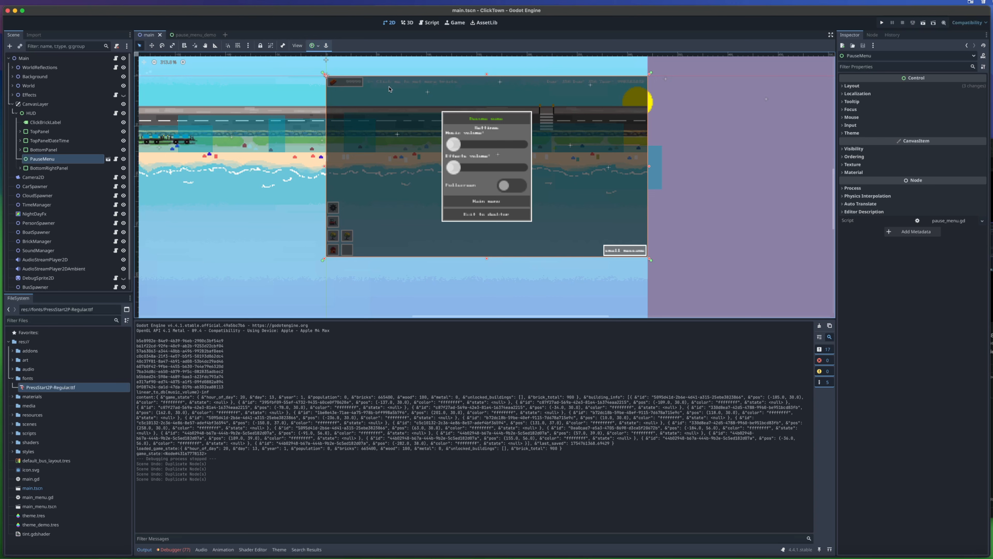
left_click(16, 113)
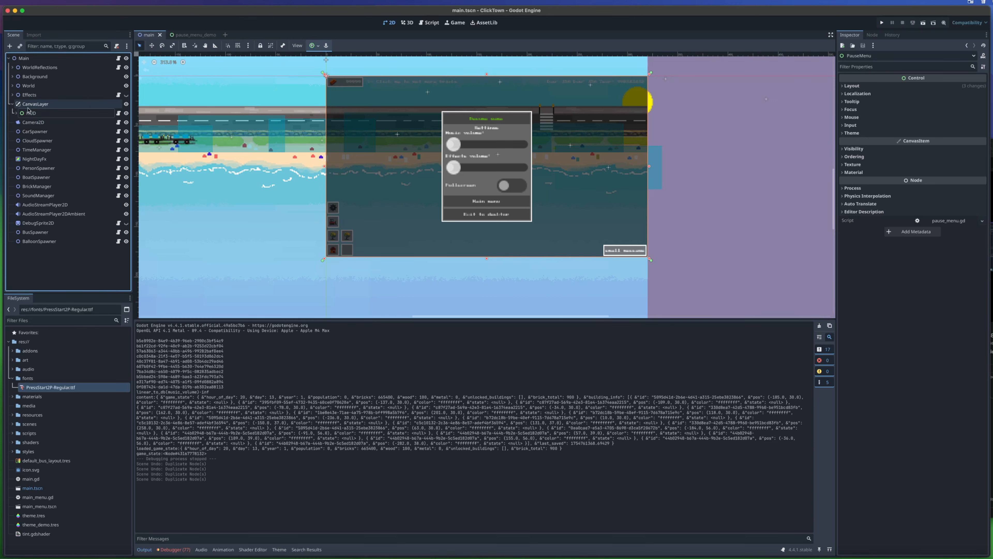
left_click(16, 113)
left_click(54, 105)
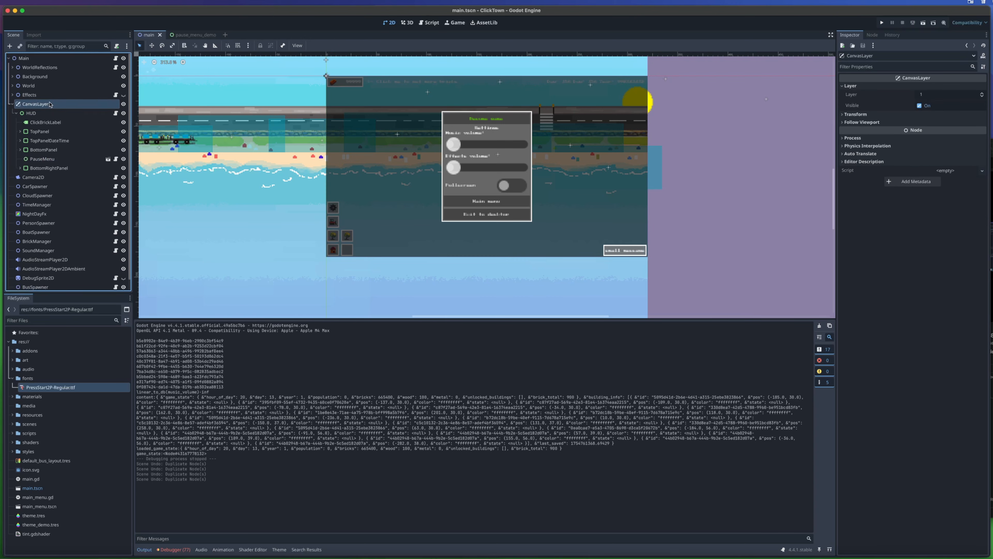
right_click(43, 59)
left_click(80, 81)
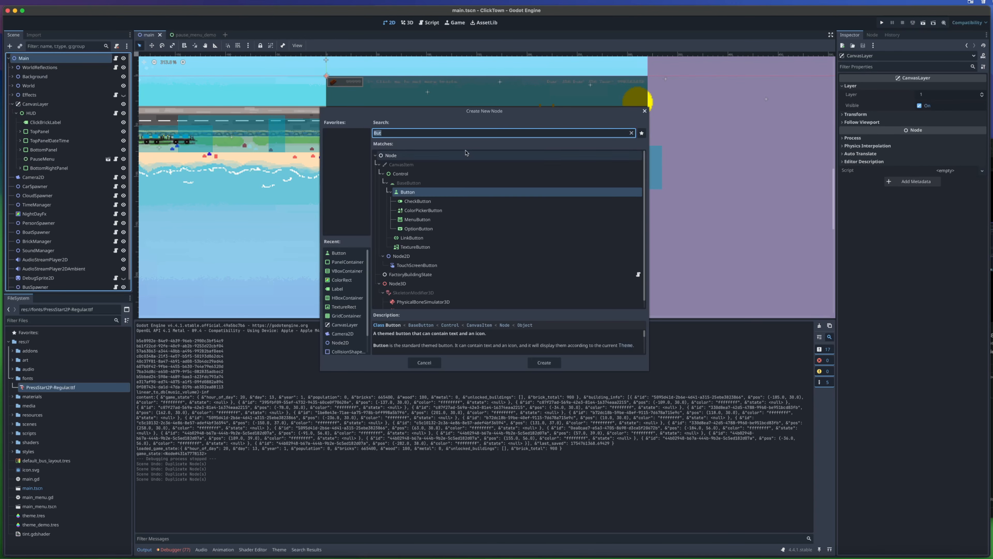
left_click(426, 363)
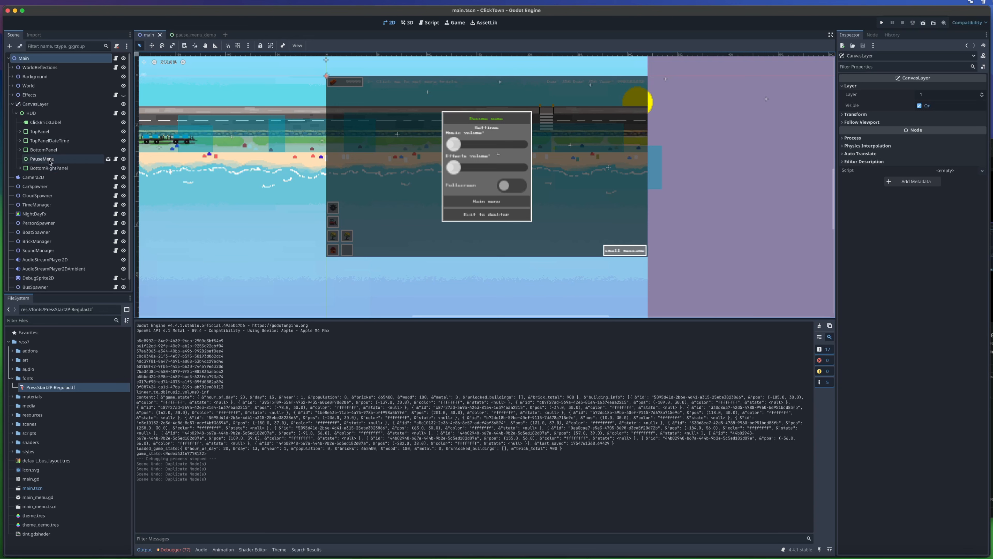
- Hide the existing PauseMenu node under the HUD and save the main scene
left_click(42, 159)
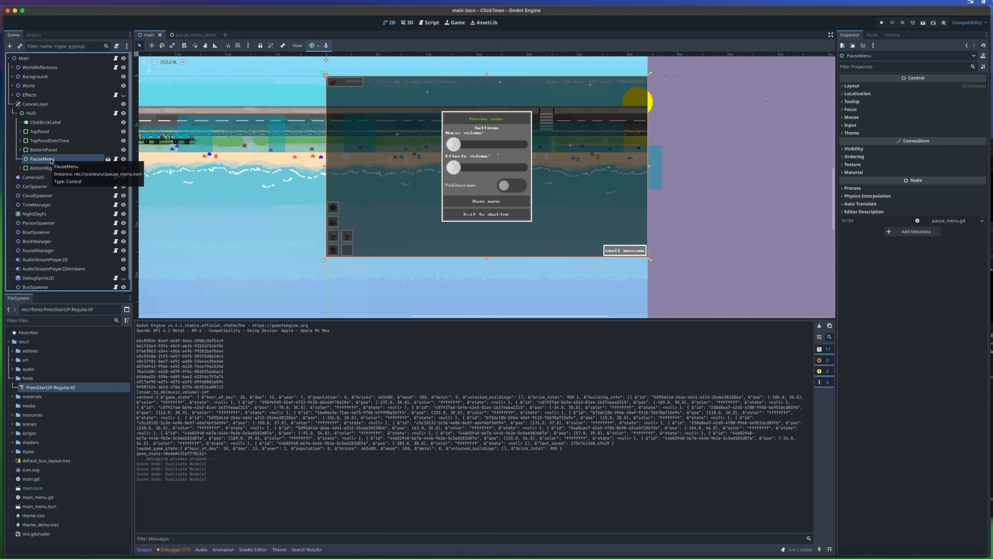
left_click(124, 159)
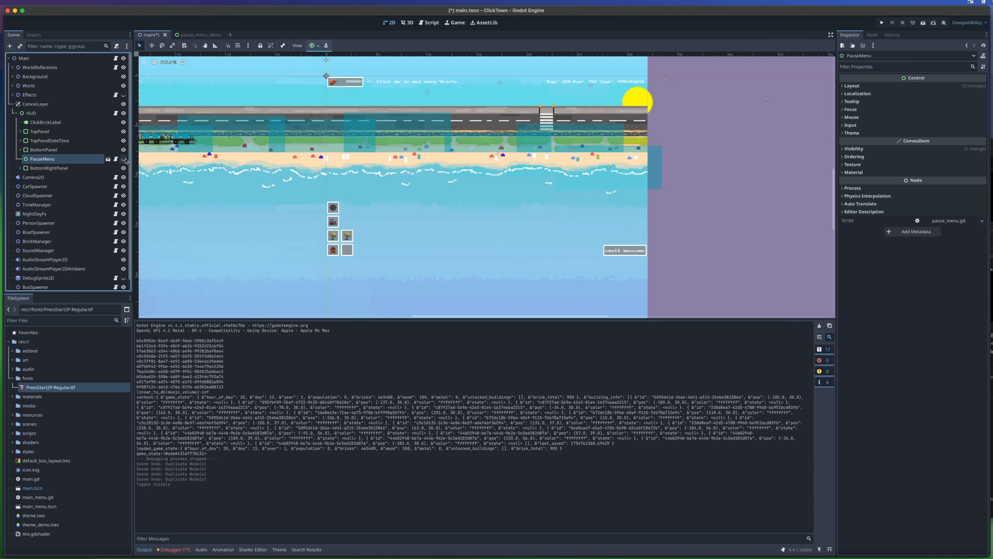
key("super+s")
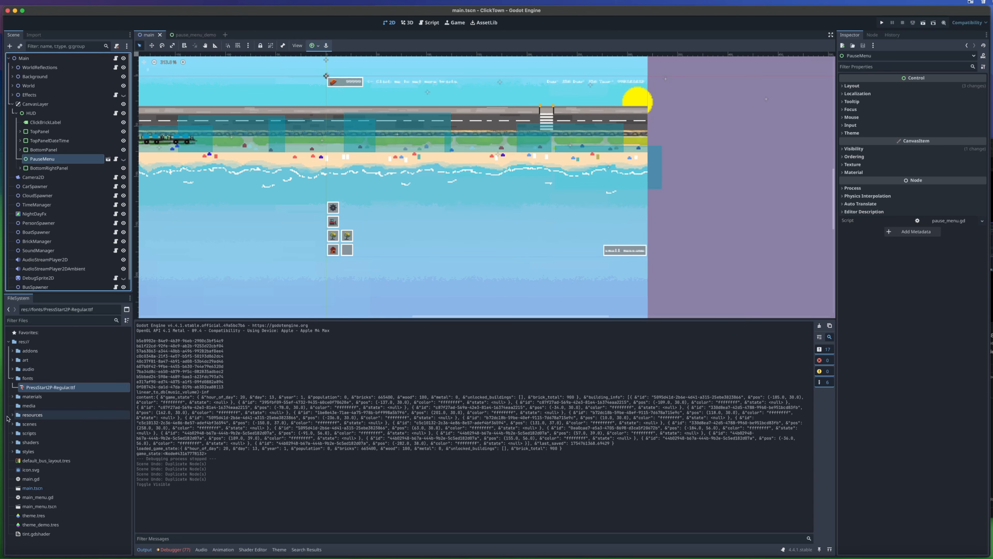
- Instance pause_menu_demo.tscn from scenes/ui under the HUD, directly below PauseMenu, and save the main scene
left_click(14, 425)
left_click(12, 425)
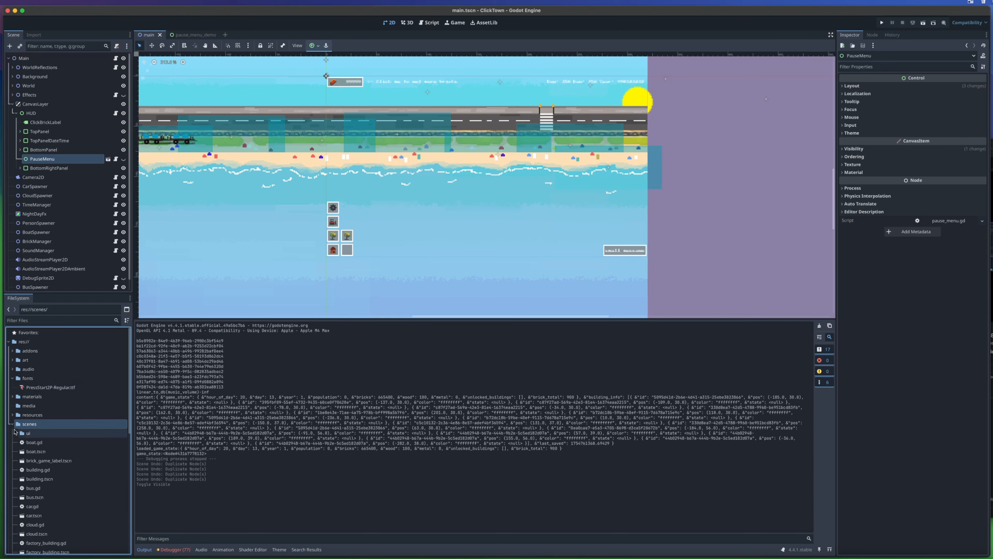
left_click(15, 432)
scroll(63, 458, "down", 5)
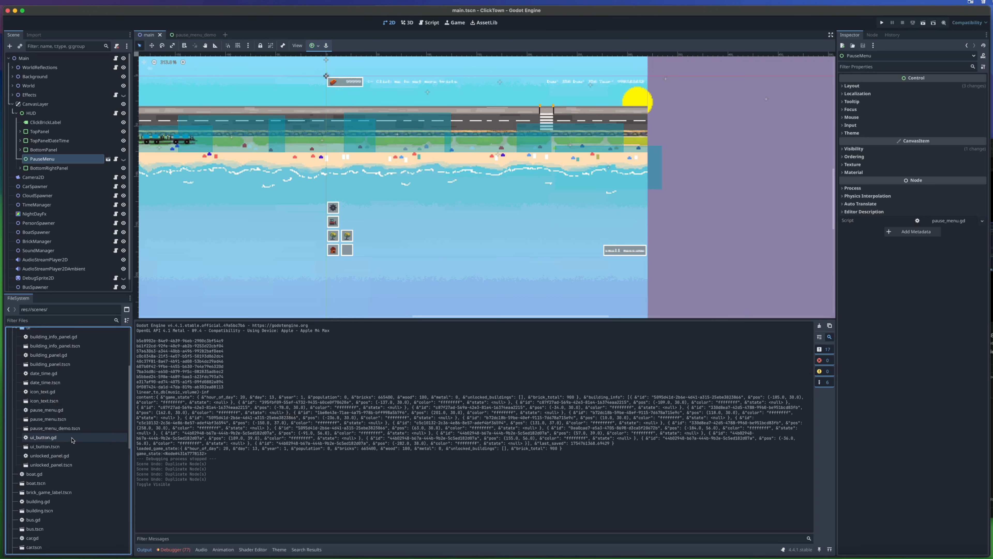
left_click_drag(63, 430, 48, 161)
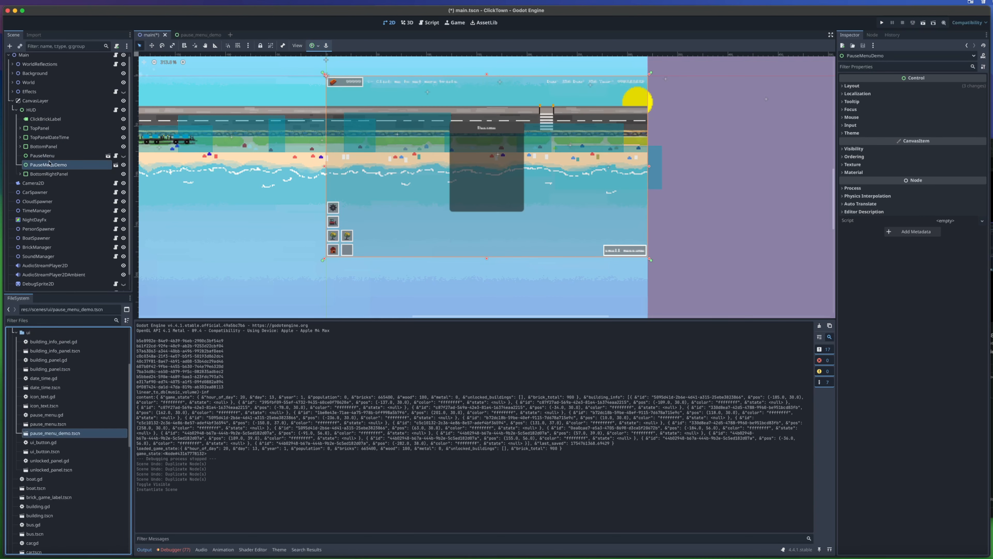
key("super+s")
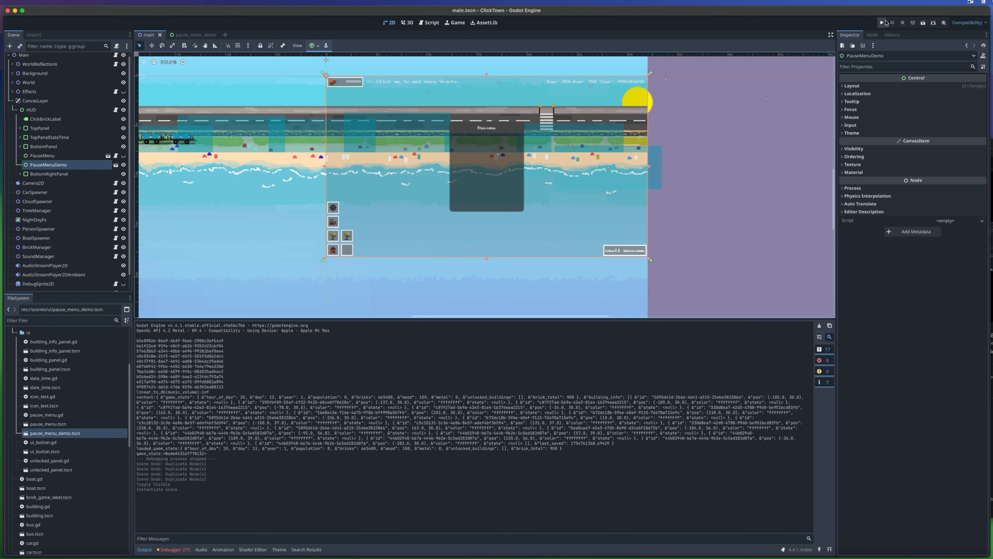
- Run the game to check the demo pause menu over it, return to the pause_menu_demo scene and repeat the test run
left_click(883, 23)
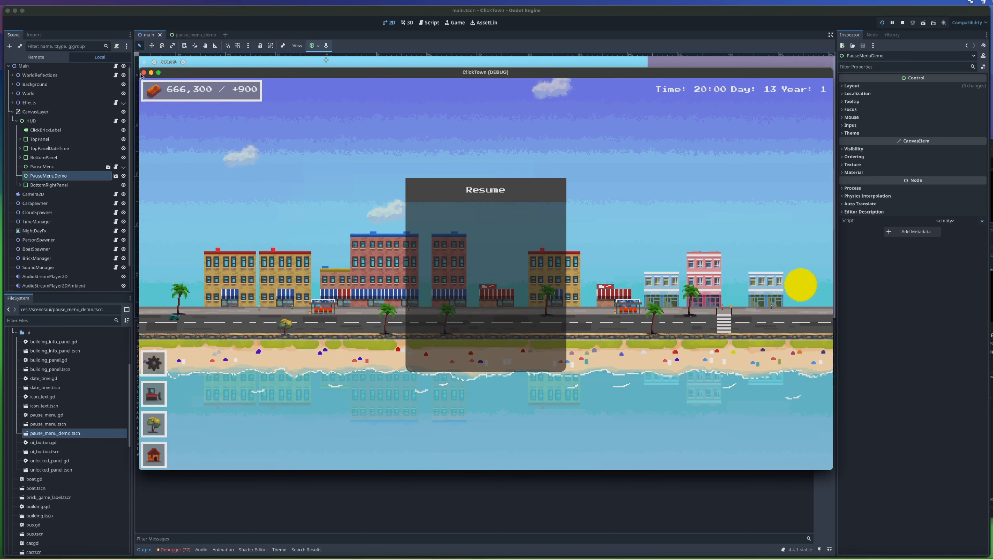
left_click(144, 73)
left_click(192, 36)
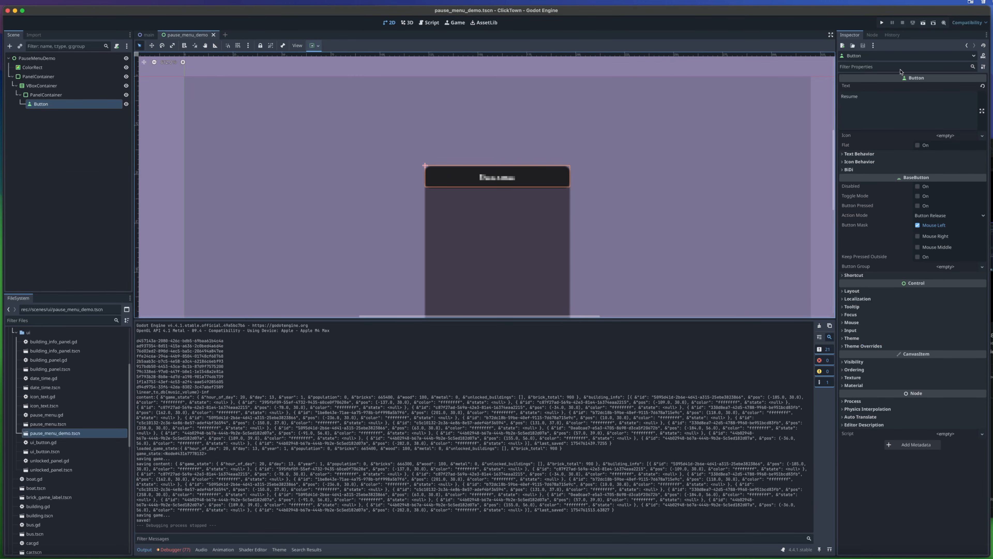
left_click(882, 23)
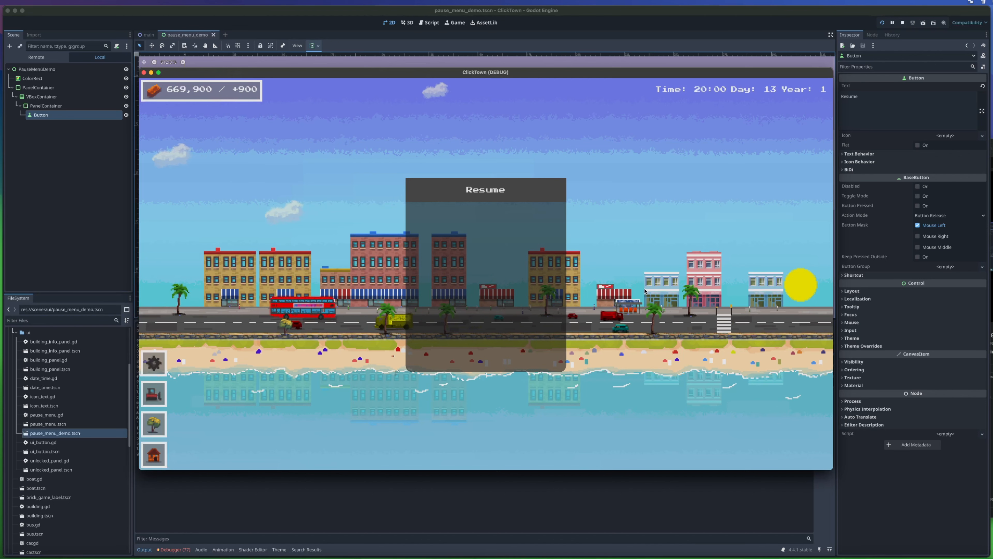
left_click(145, 73)
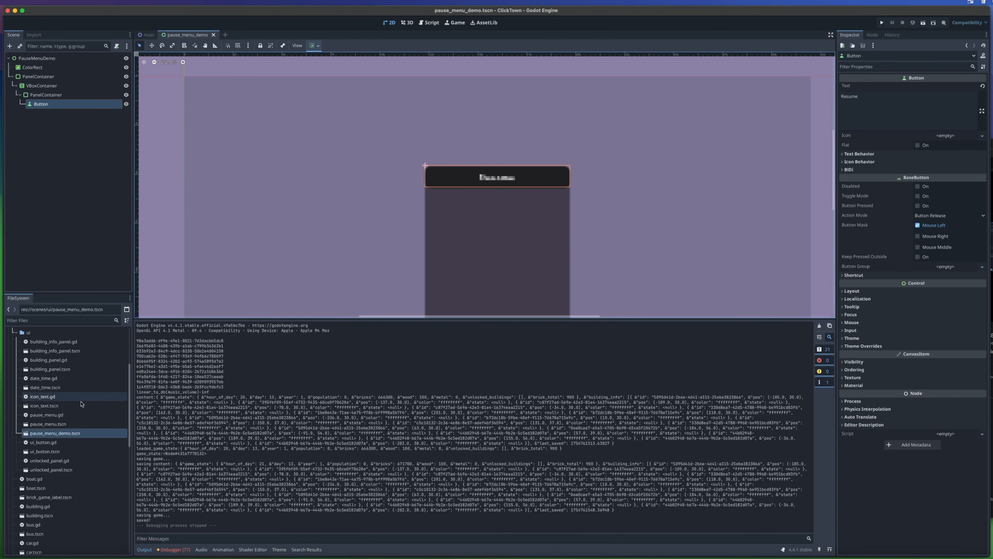
- Open theme_demo.tres in the theme editor with the whole pause menu panel in view
scroll(71, 430, "down", 10)
left_click(43, 538)
double_click(43, 539)
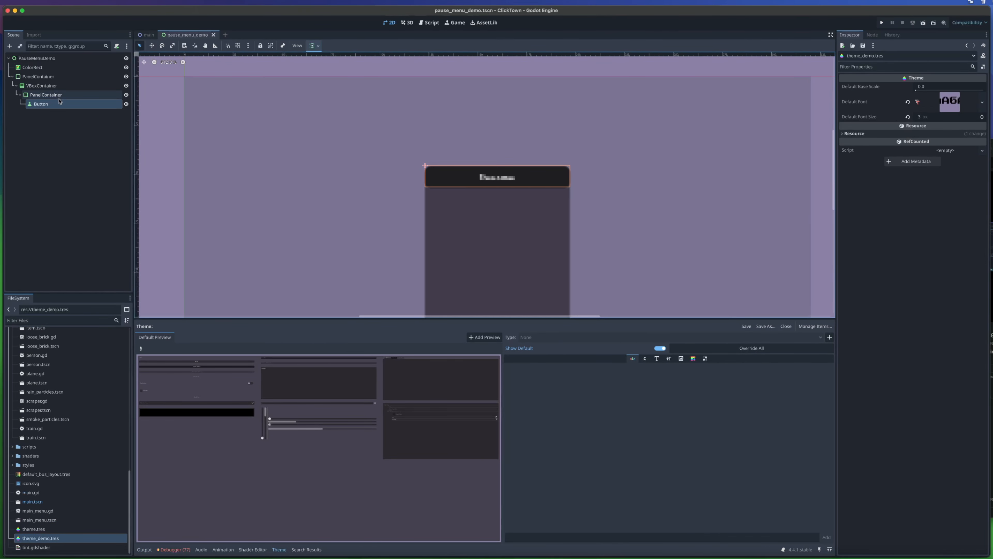
middle_click_drag(490, 207, 467, 142)
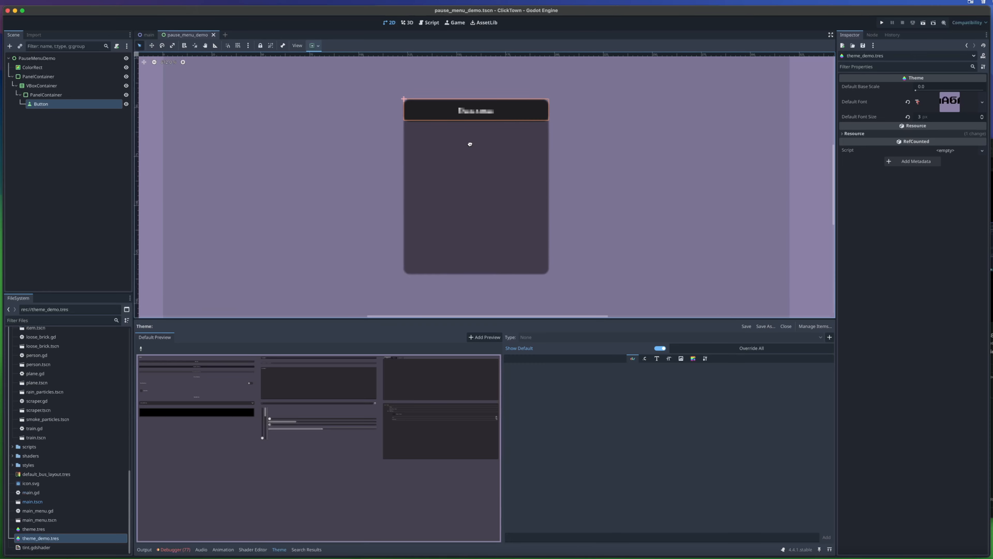
- Select the outer PanelContainer node and add the PanelContainer item type to the theme
left_click(80, 76)
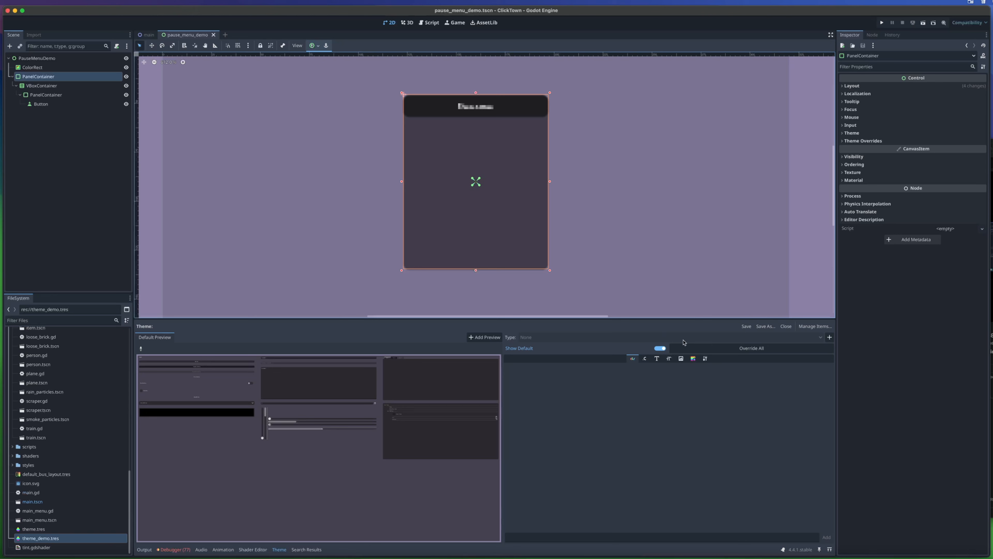
left_click(829, 337)
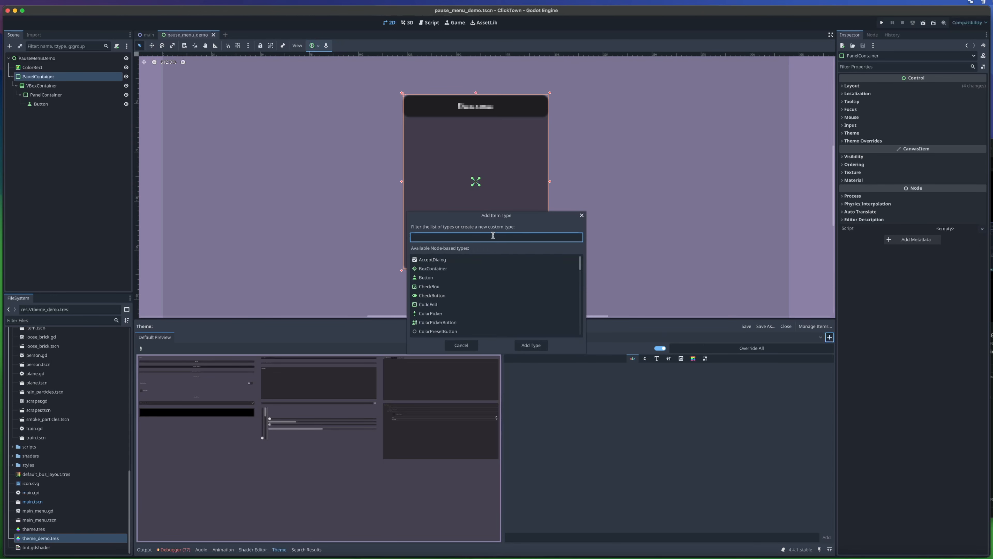
type("Panel")
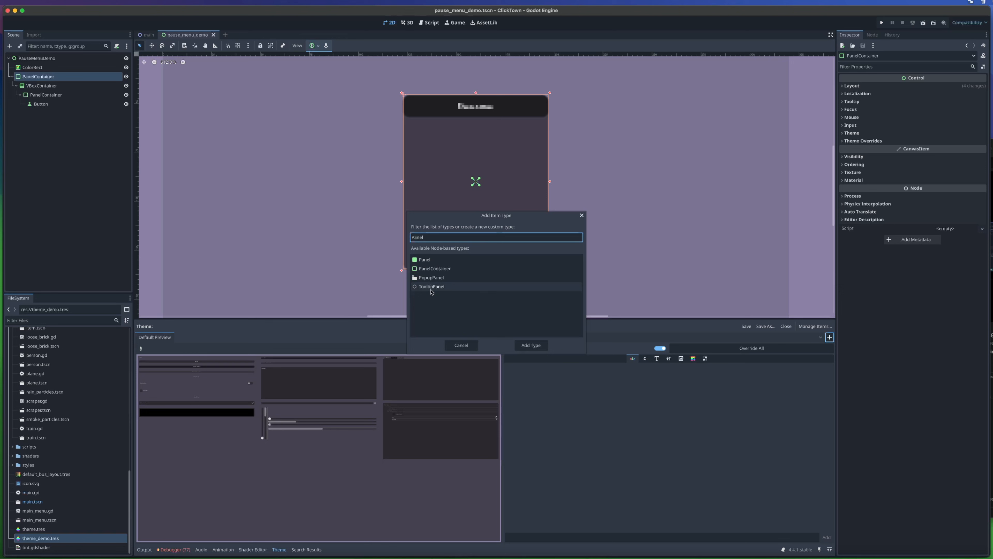
left_click(438, 270)
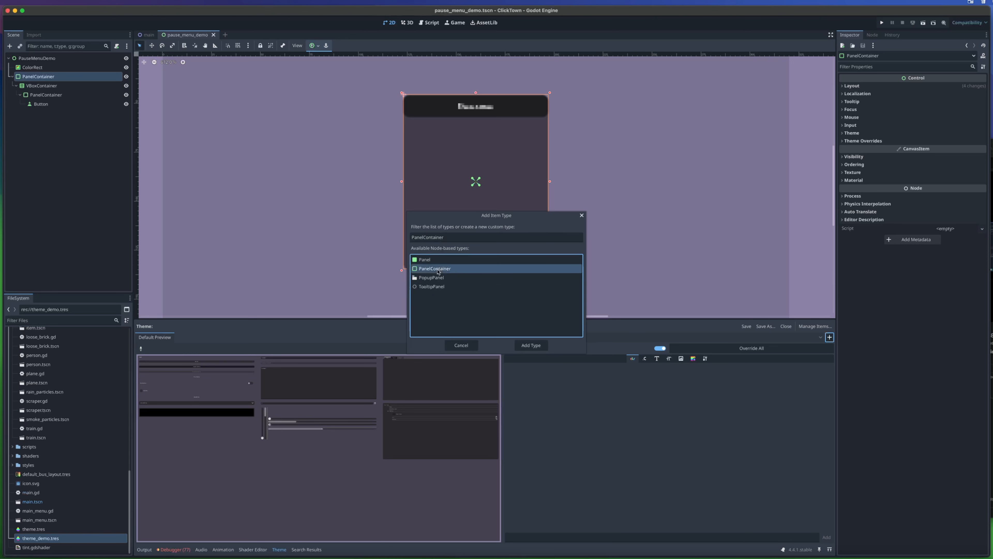
left_click(531, 345)
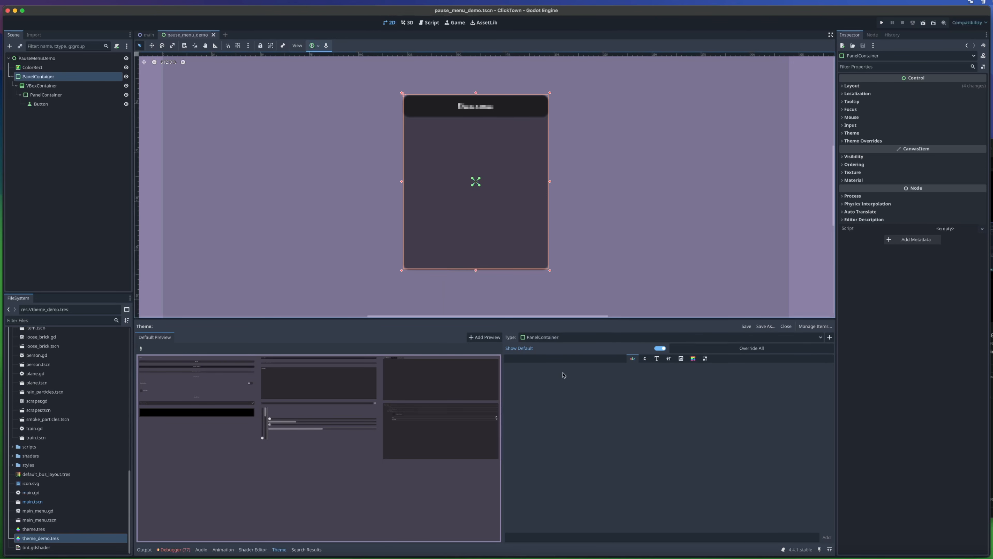
- Override the PanelContainer type's panel style with a new StyleBoxFlat and open its properties in a widened inspector
left_click(693, 359)
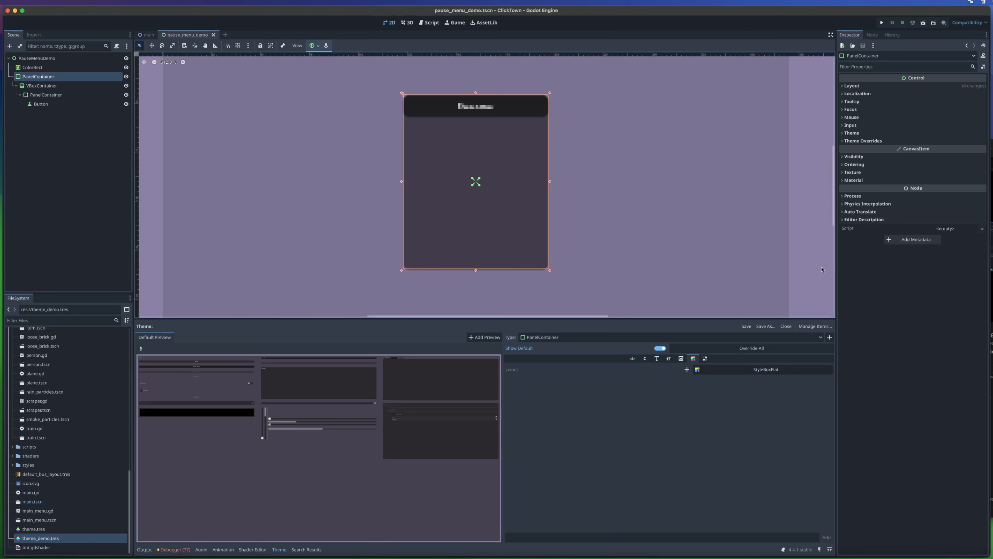
left_click(687, 369)
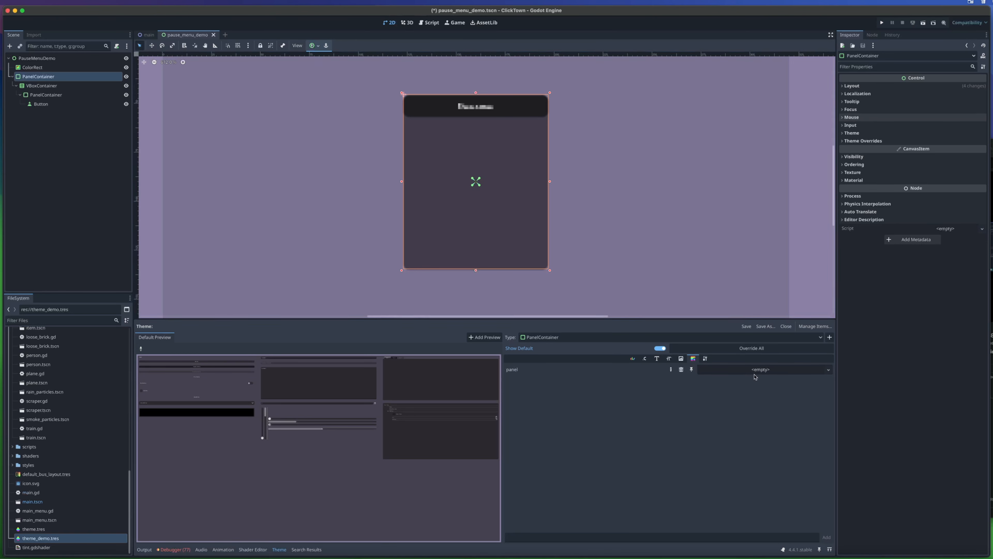
left_click(829, 369)
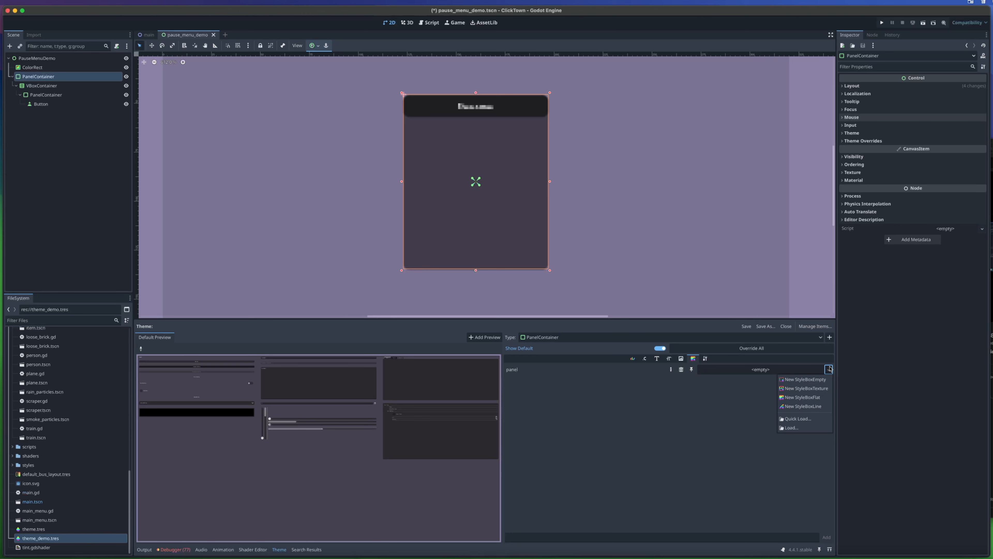
left_click(804, 397)
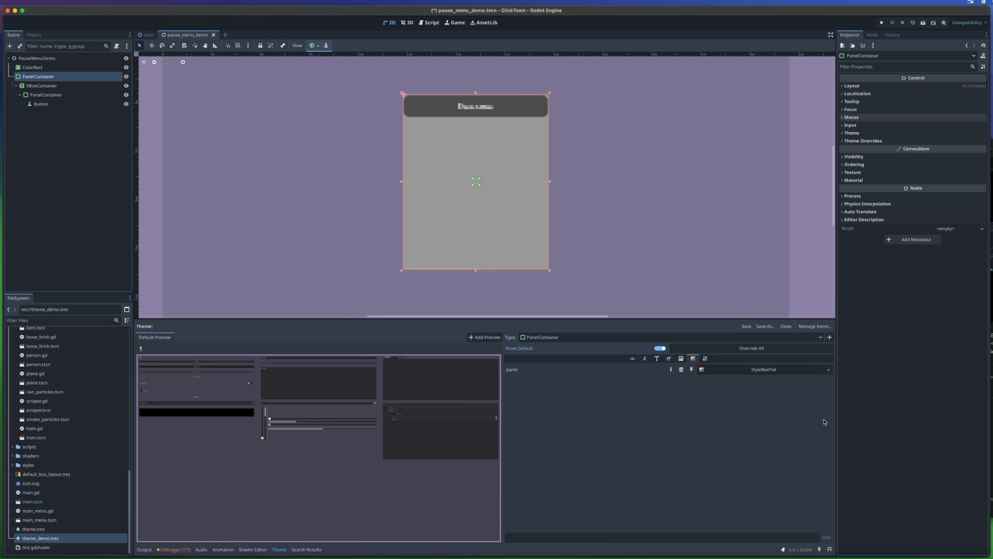
left_click(775, 370)
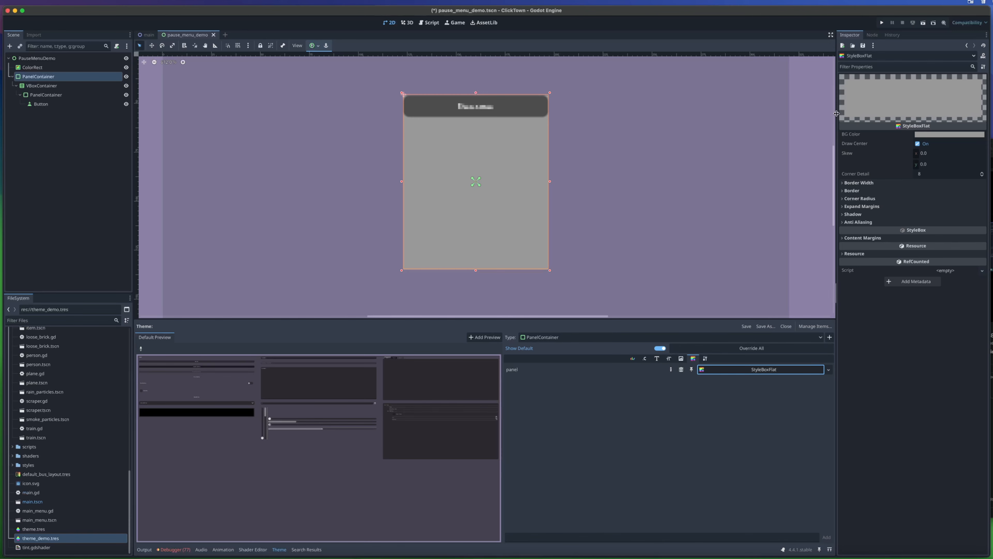
left_click_drag(836, 114, 825, 117)
- Run the game to check the panel's new flat style in the pause menu and close the game window
left_click(881, 23)
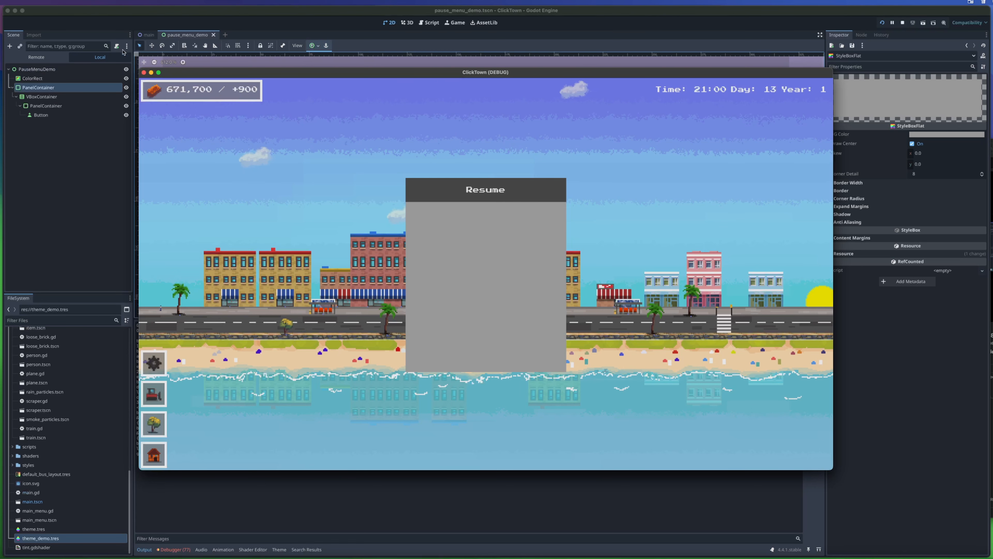
left_click(144, 73)
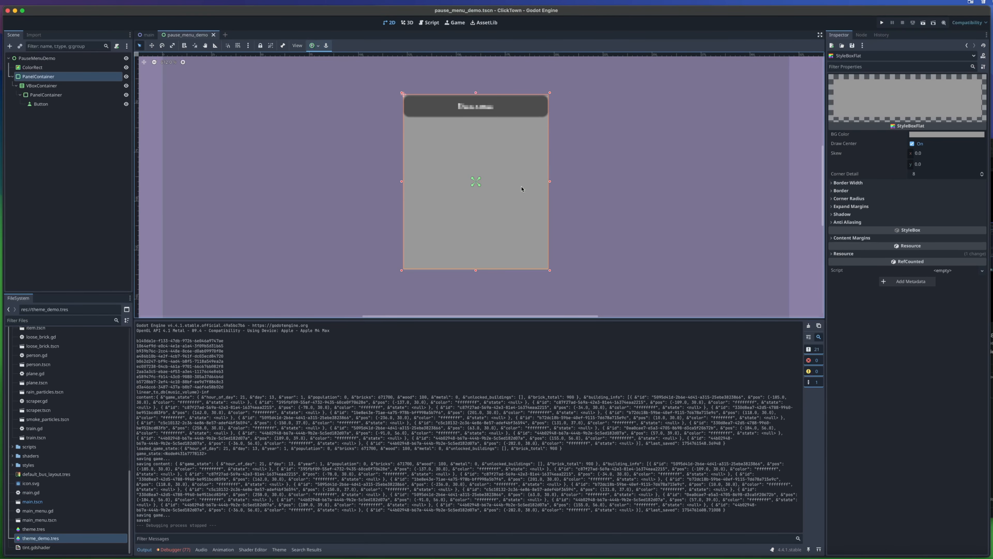
- Try a light purple background color on the PanelContainer type's StyleBoxFlat and check it in the running game
left_click(929, 135)
left_click_drag(962, 194, 951, 164)
left_click(881, 23)
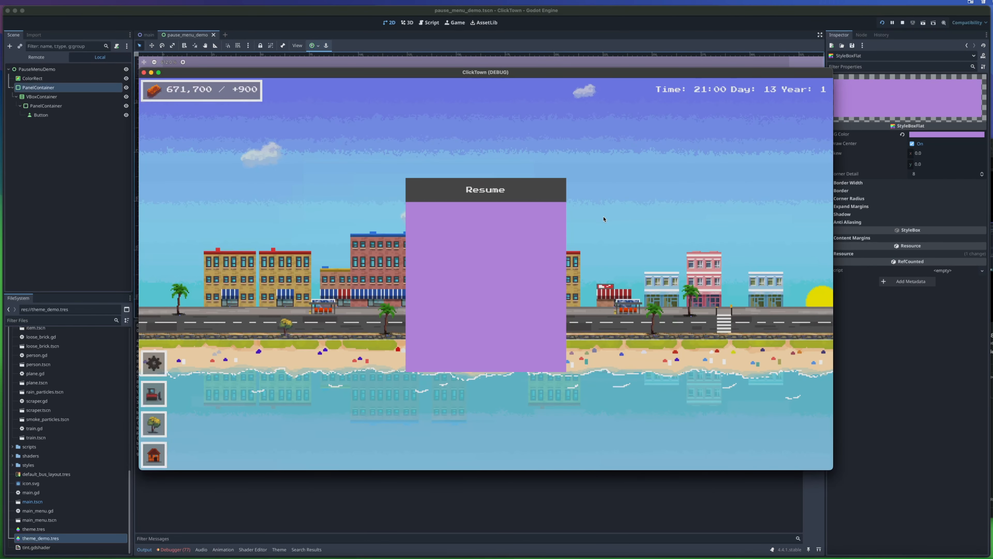
left_click(144, 73)
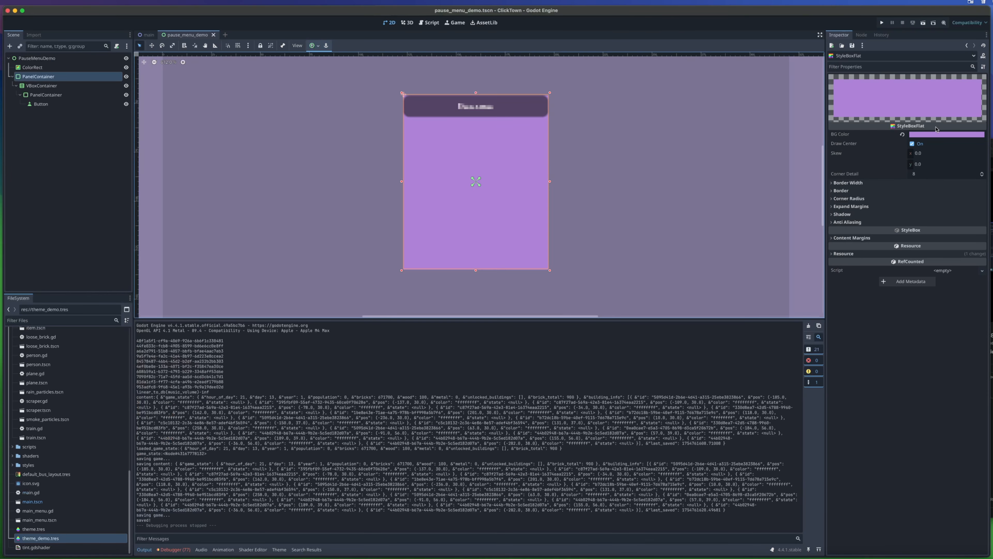
- Change the StyleBoxFlat's background color to a pale peach and check it in the running game
left_click(936, 133)
left_click_drag(953, 170, 945, 211)
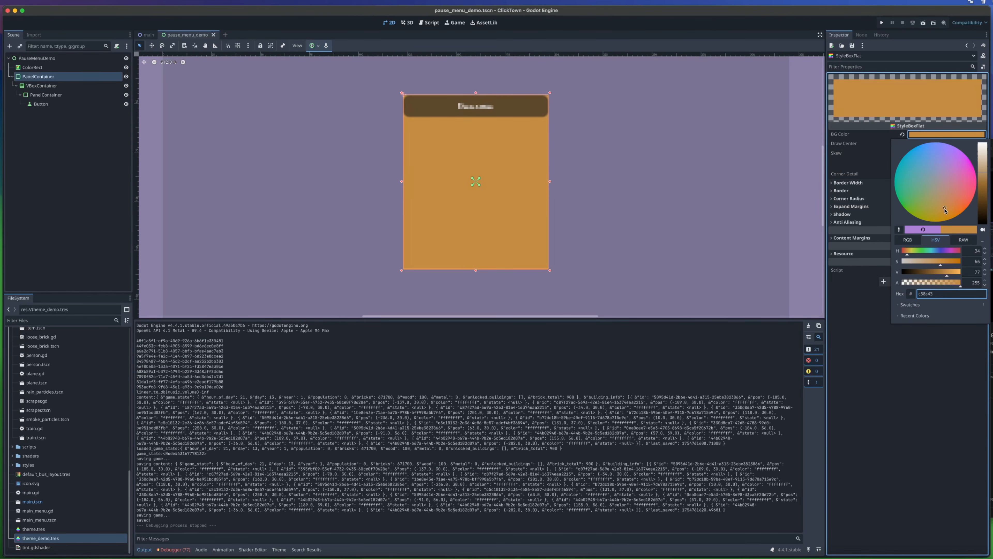
left_click_drag(947, 276, 905, 254)
left_click_drag(952, 203, 946, 200)
left_click(883, 22)
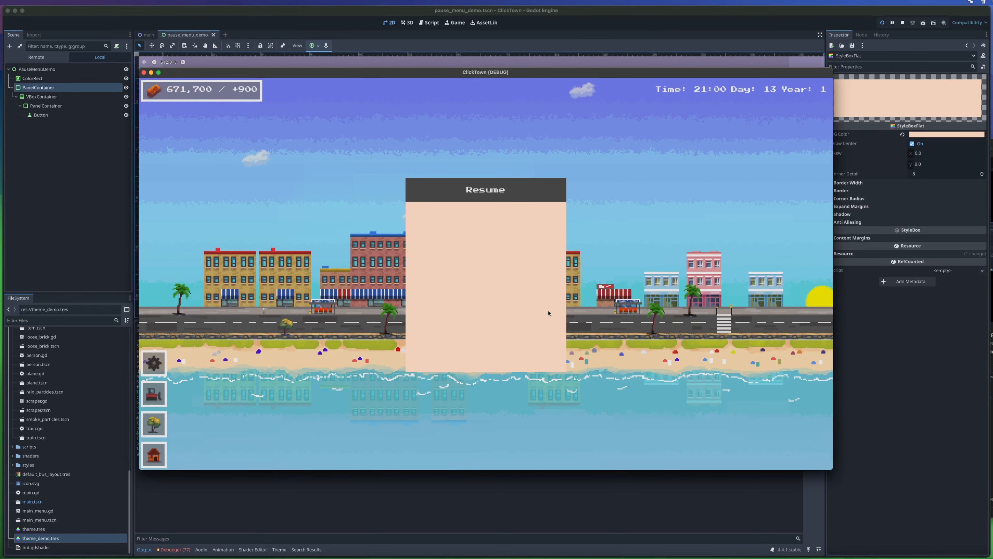
left_click(144, 72)
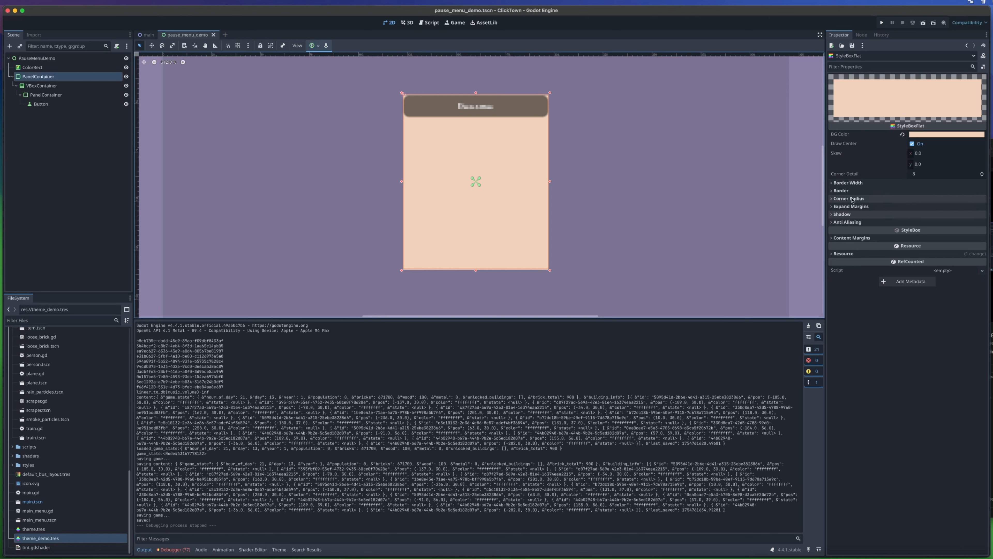
- Try content margins of 3 px on all four sides of the StyleBoxFlat and check the spacing in the running game
left_click(852, 237)
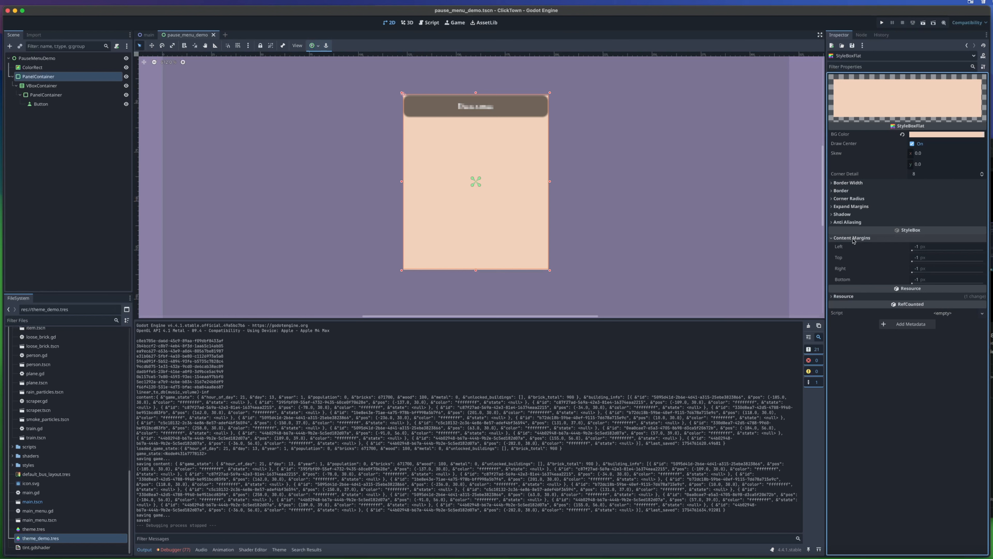
left_click(927, 246)
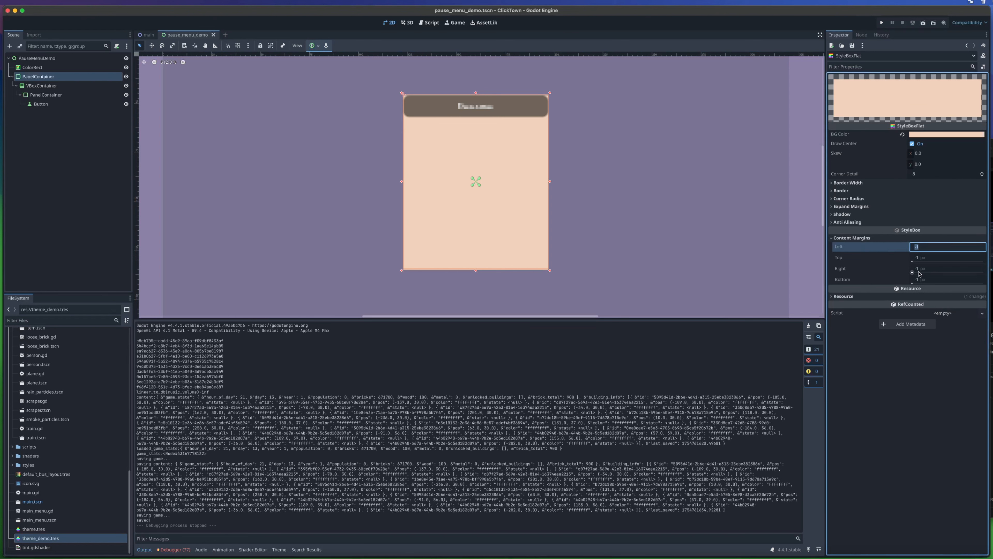
left_click(923, 259)
type("3")
left_click(929, 270)
type("3")
left_click(933, 282)
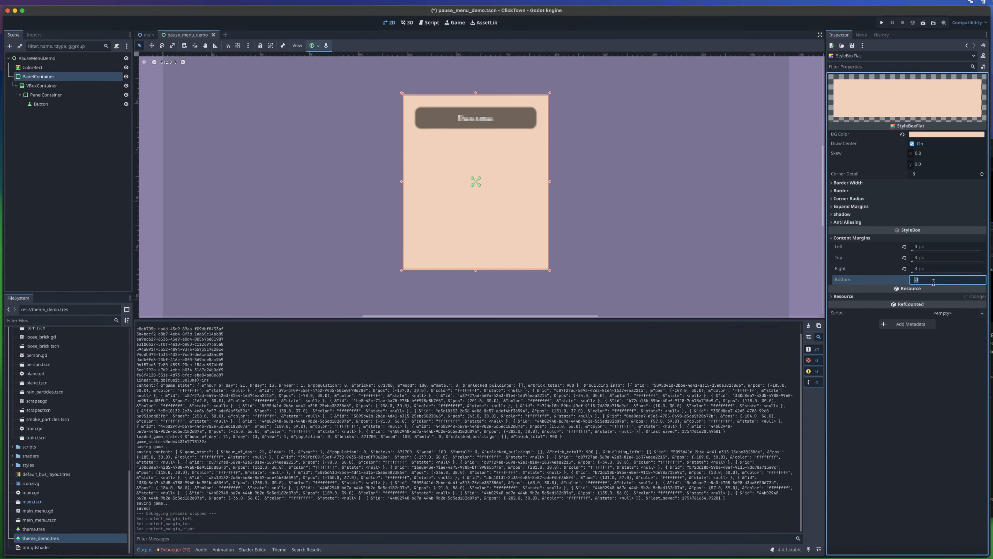
left_click(924, 246)
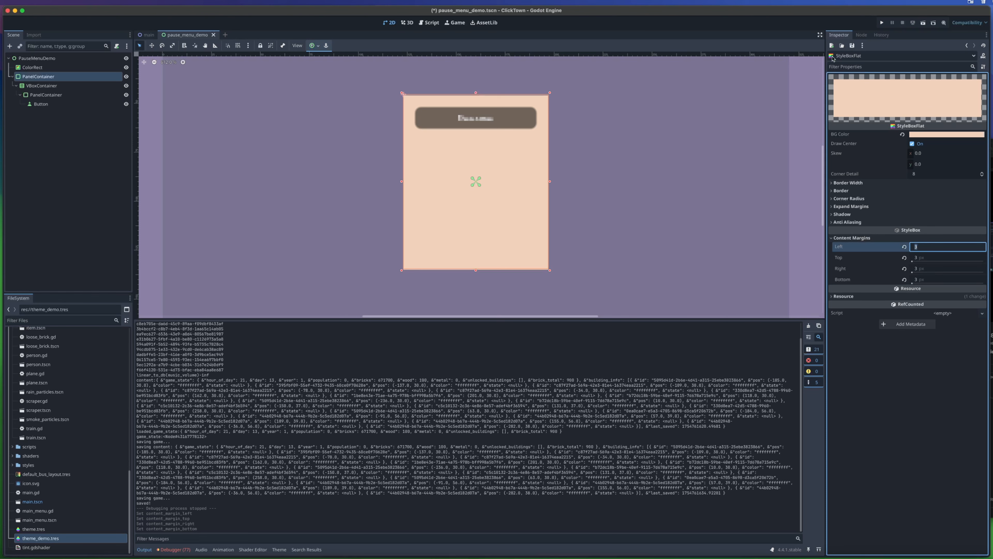
left_click(879, 23)
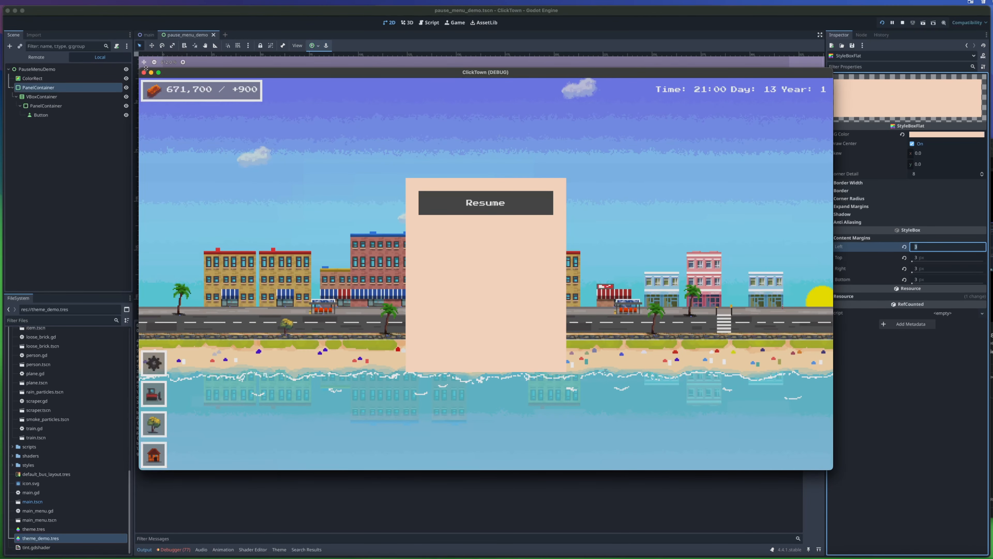
left_click(144, 73)
- Reduce the StyleBoxFlat's content margins to 1 px and run the game to check the narrower spacing
left_click(921, 248)
type("1")
key("Tab")
type("-1")
key("Return")
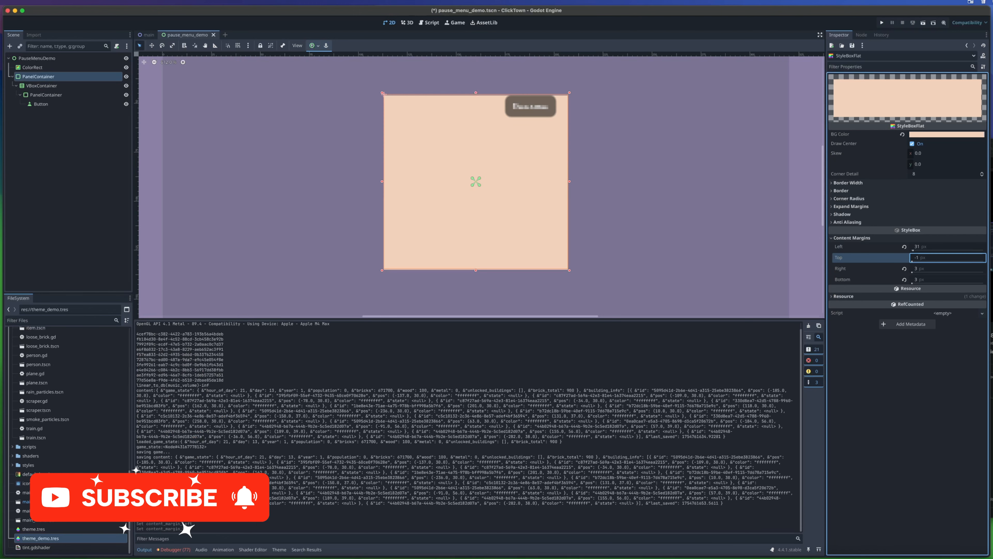
left_click(924, 249)
type("1")
key("Tab")
type("1")
key("Tab")
type("1")
key("Tab")
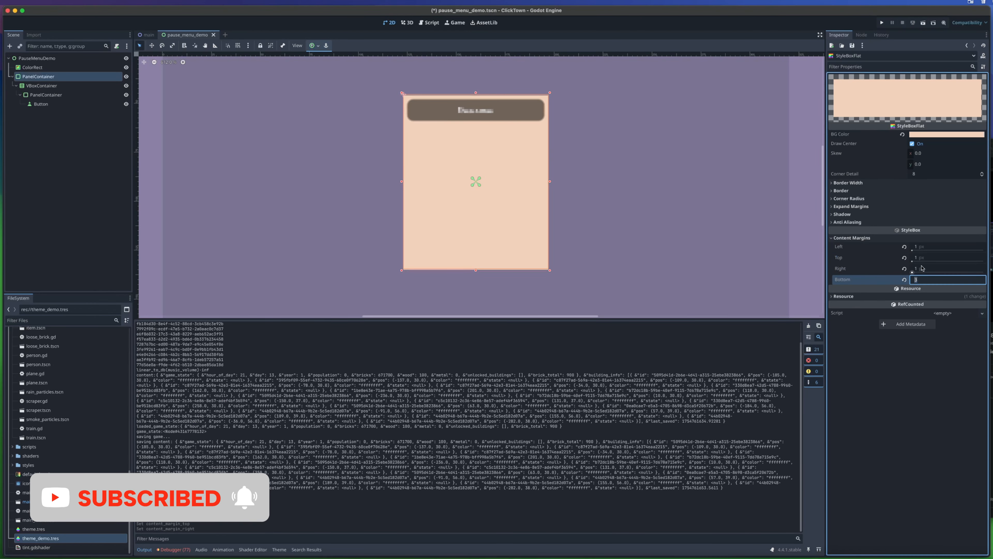
left_click(671, 176)
left_click(882, 22)
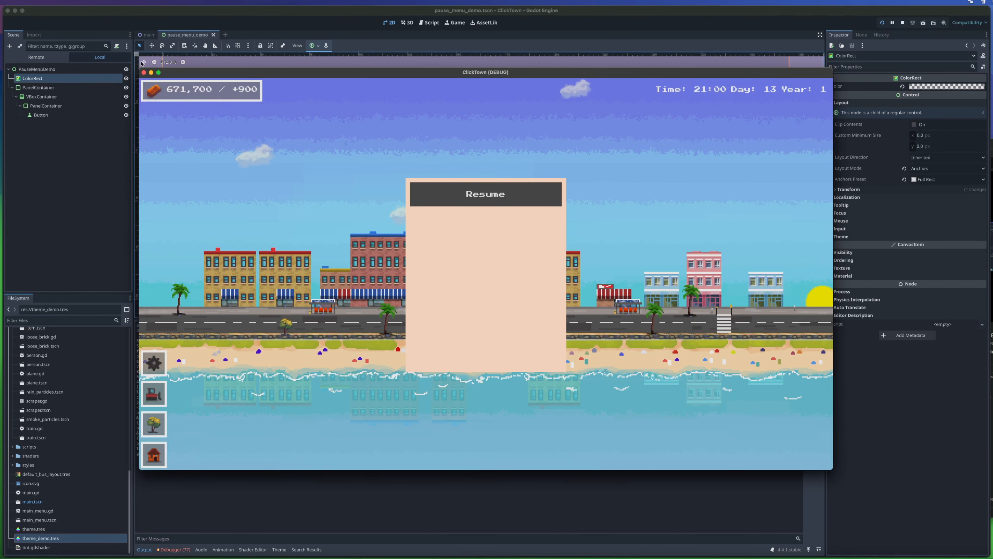
left_click(144, 73)
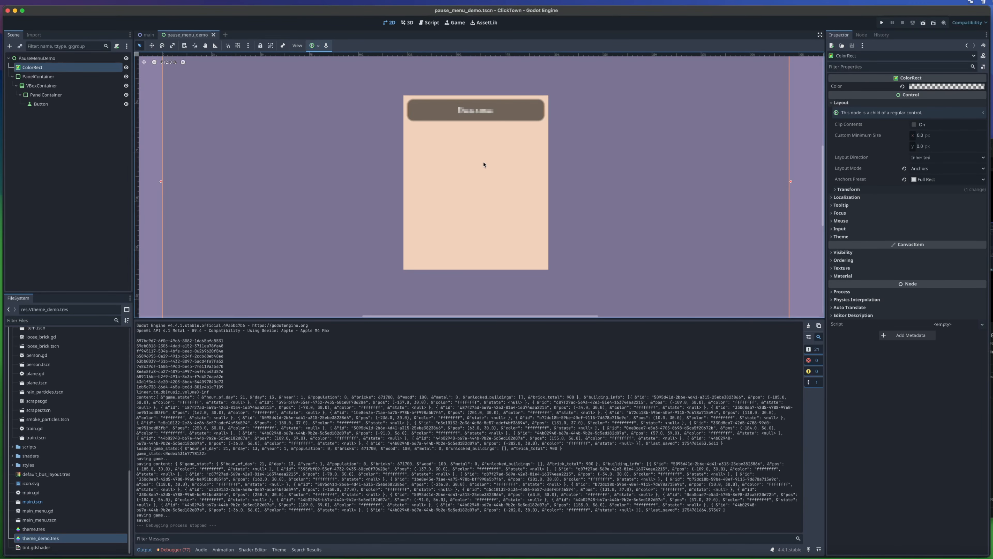
- Select the outer PanelContainer node and reopen theme_demo.tres to examine its PanelContainer panel style
left_click(46, 104)
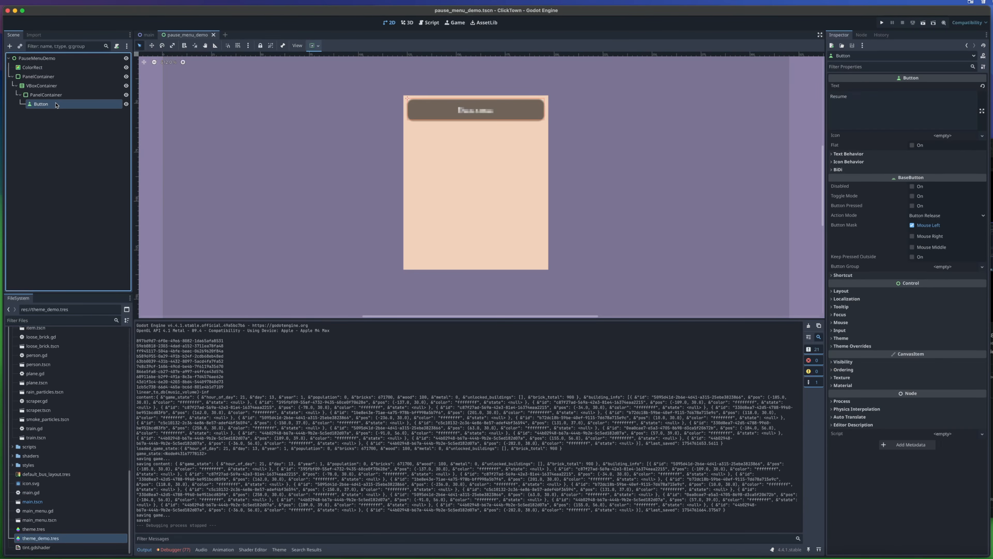
left_click(58, 77)
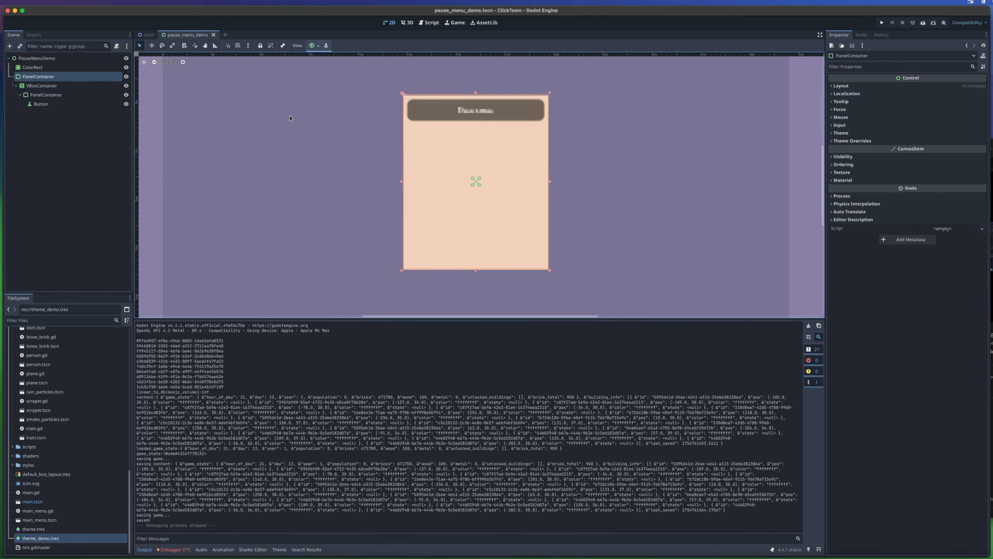
double_click(57, 538)
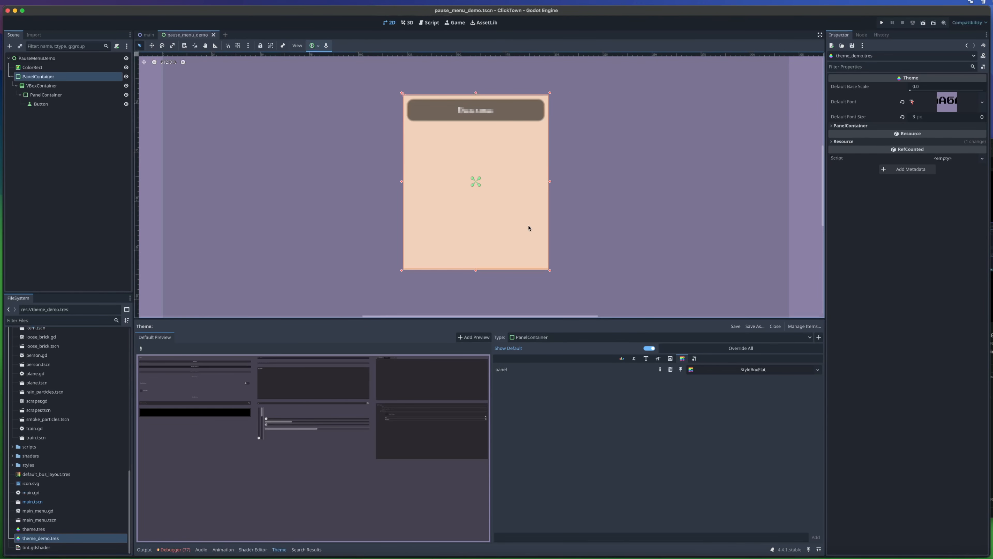
- Override the panel style of the inner PanelContainer around the Resume button with a new StyleBoxFlat
left_click(58, 94)
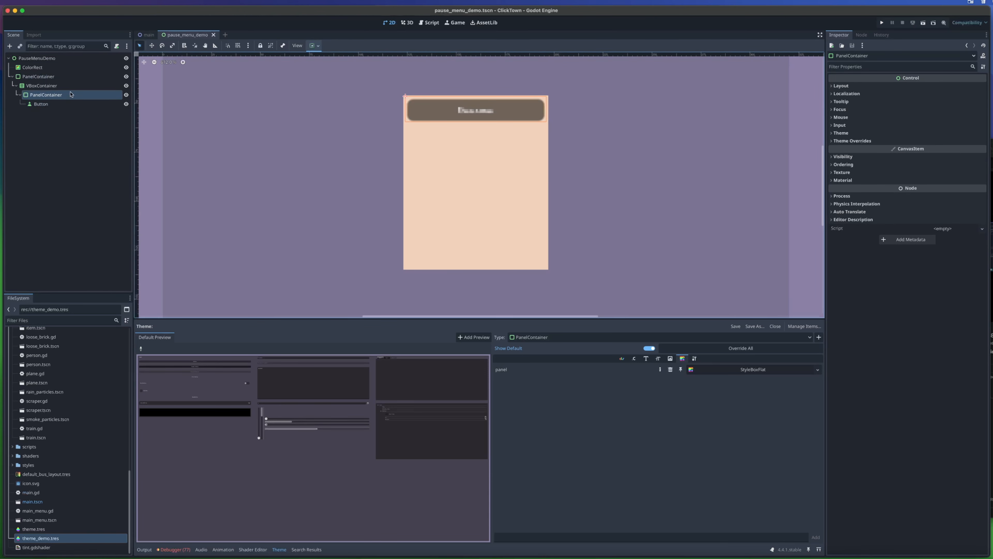
left_click(847, 140)
left_click(845, 149)
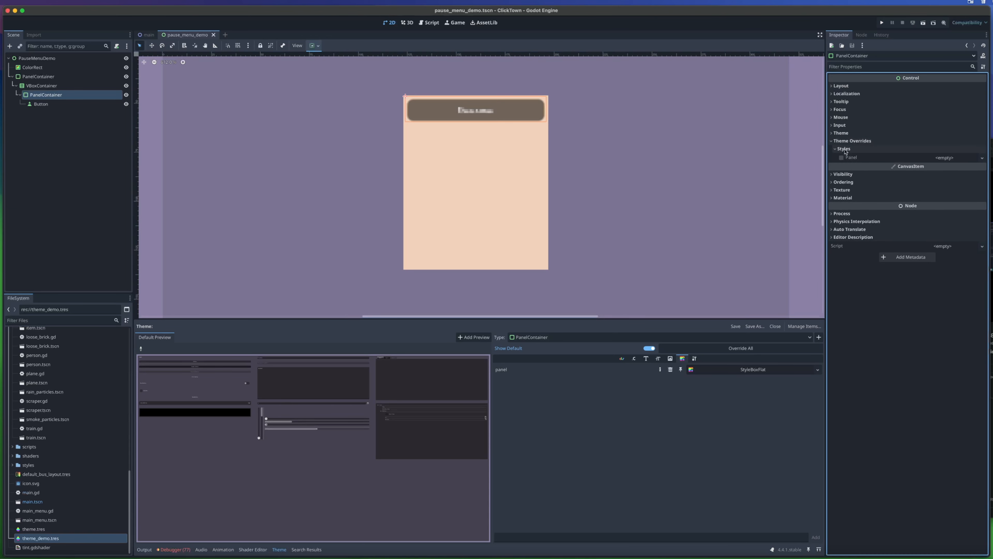
left_click(844, 160)
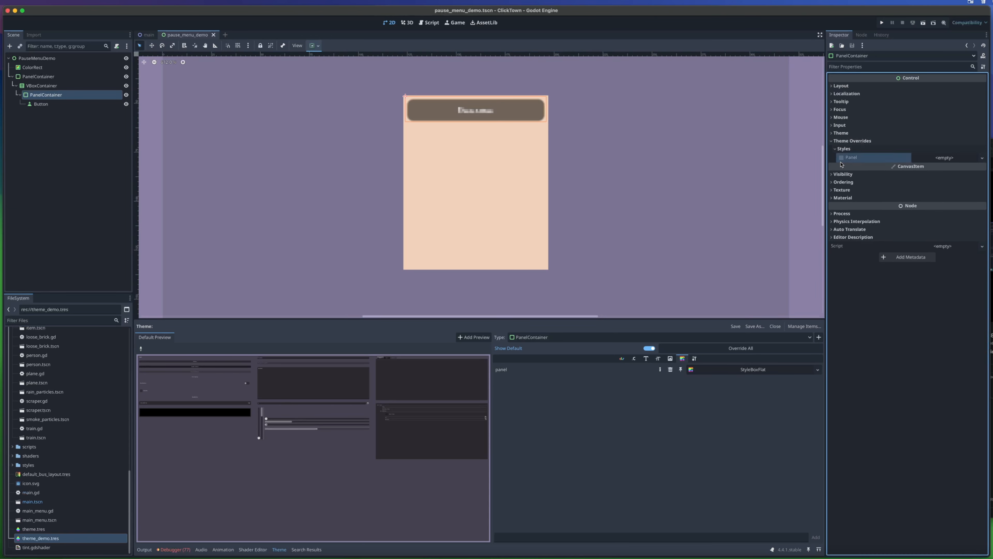
left_click(950, 157)
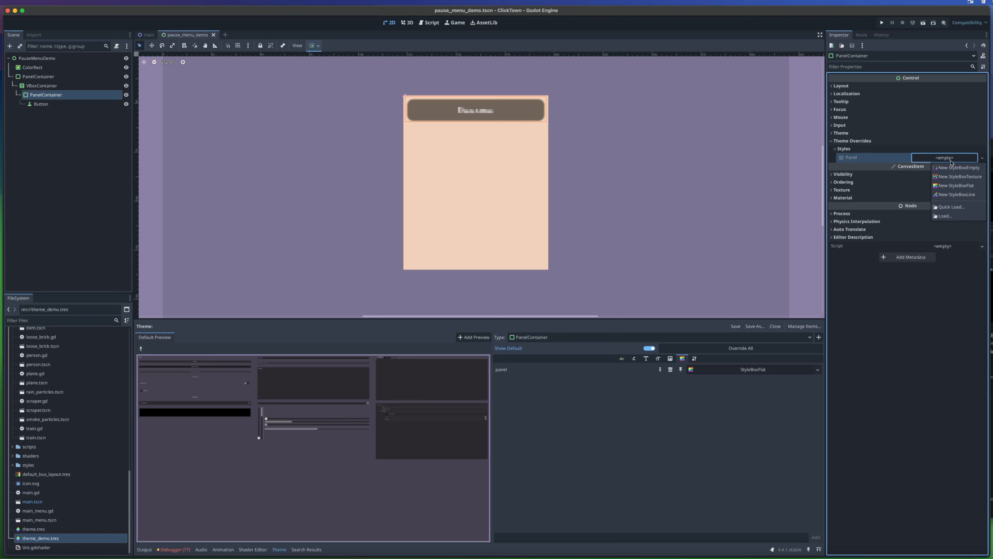
left_click(955, 185)
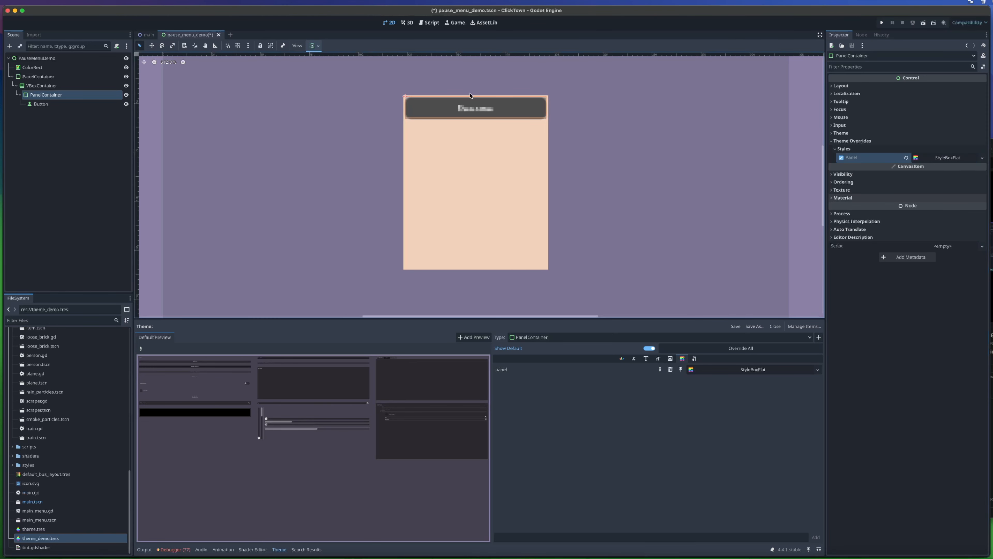
- Run the game to check the inner panel's style override around the Resume button and close it
scroll(445, 101, "up", 6)
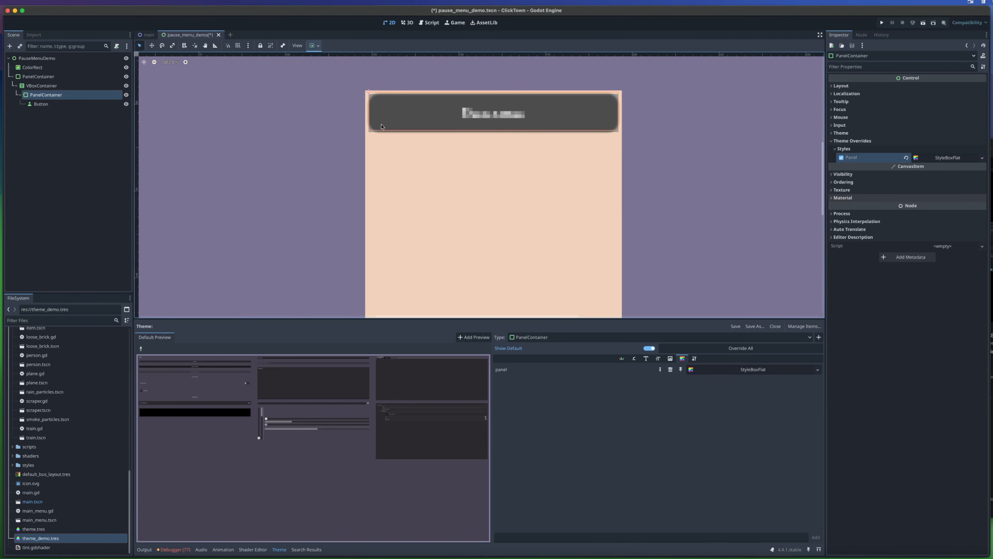
left_click(881, 23)
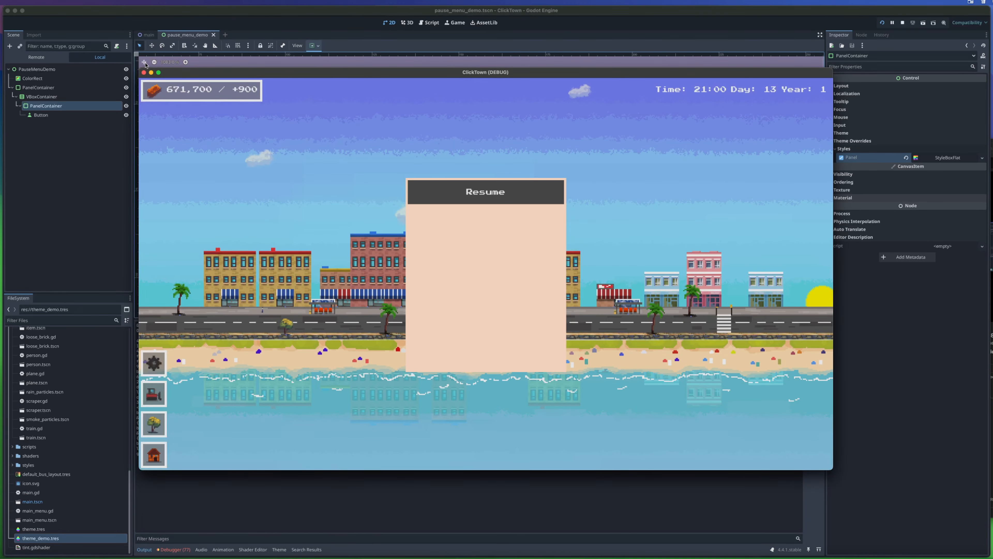
key("super+q")
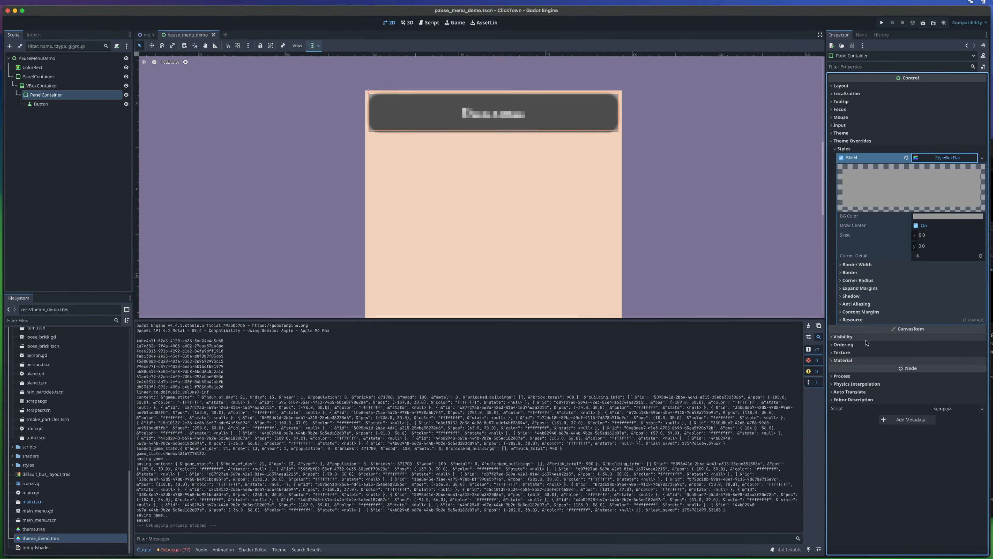
- Set all four content margins of the inner panel's StyleBoxFlat to 1 px and check the border in the running game
left_click(864, 311)
left_click(927, 321)
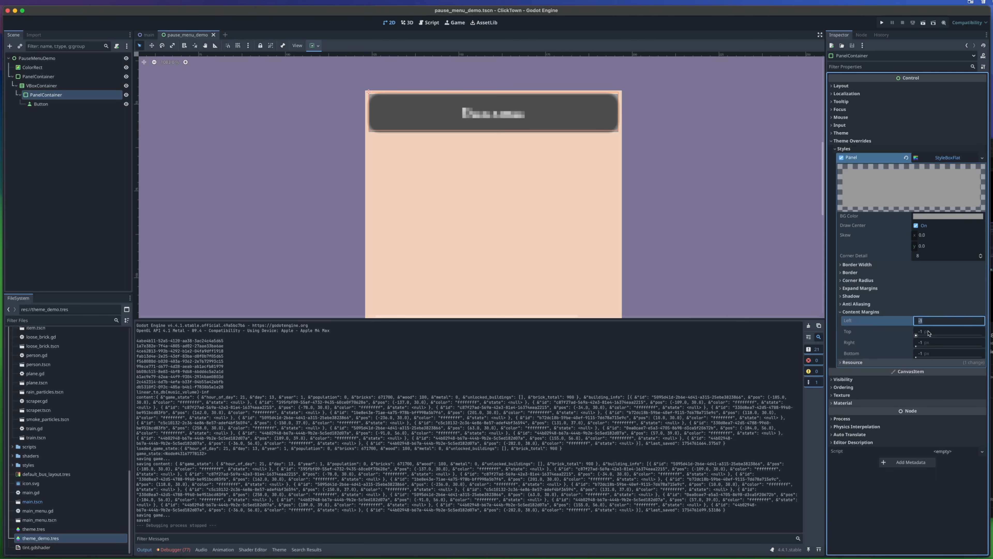
type("1")
key("Tab")
type("1")
key("Tab")
type("39")
key("Tab")
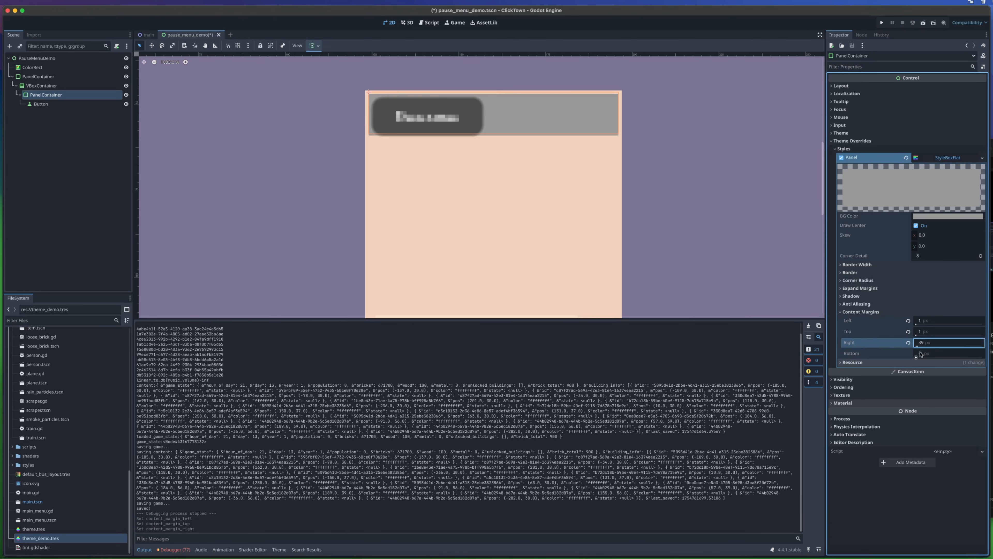
left_click(929, 344)
type("1")
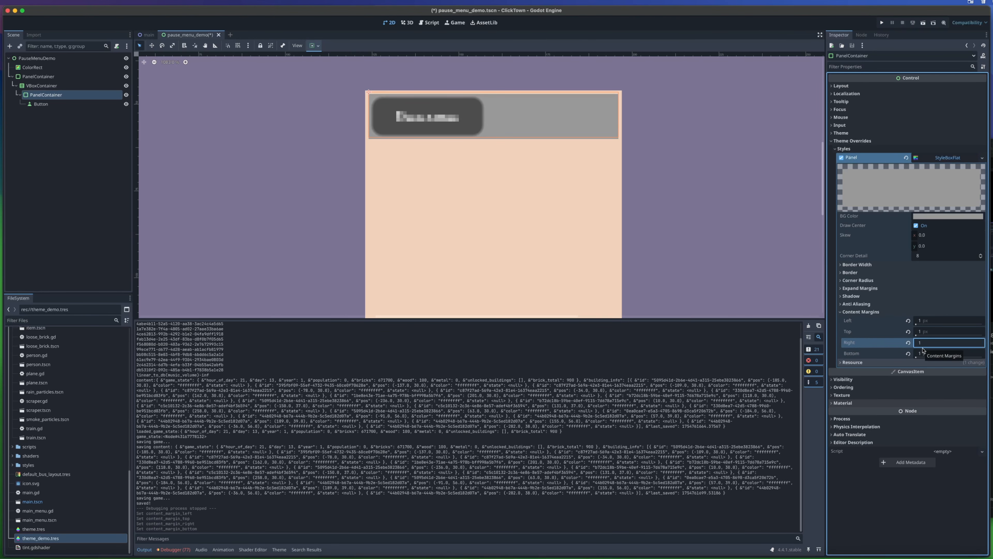
key("Return")
left_click(883, 23)
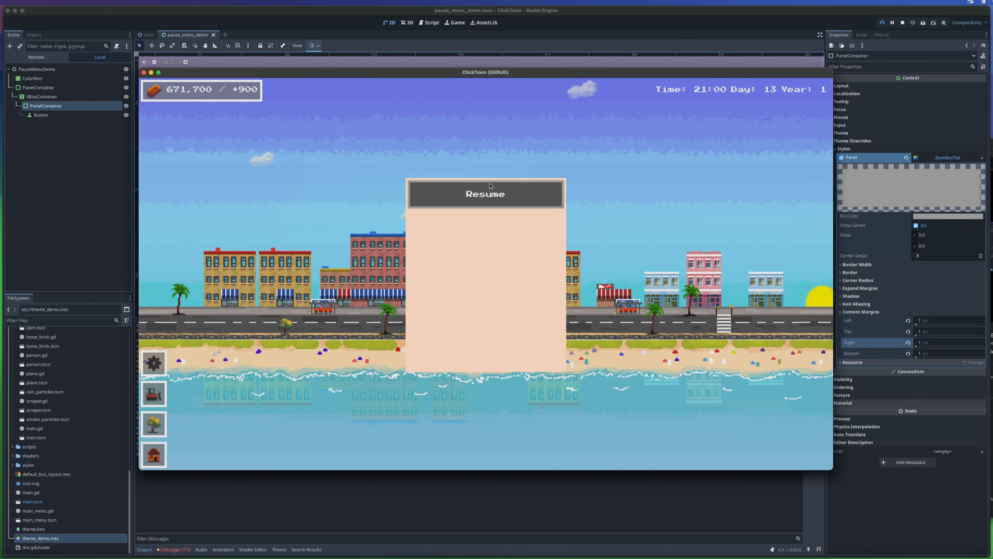
left_click(143, 73)
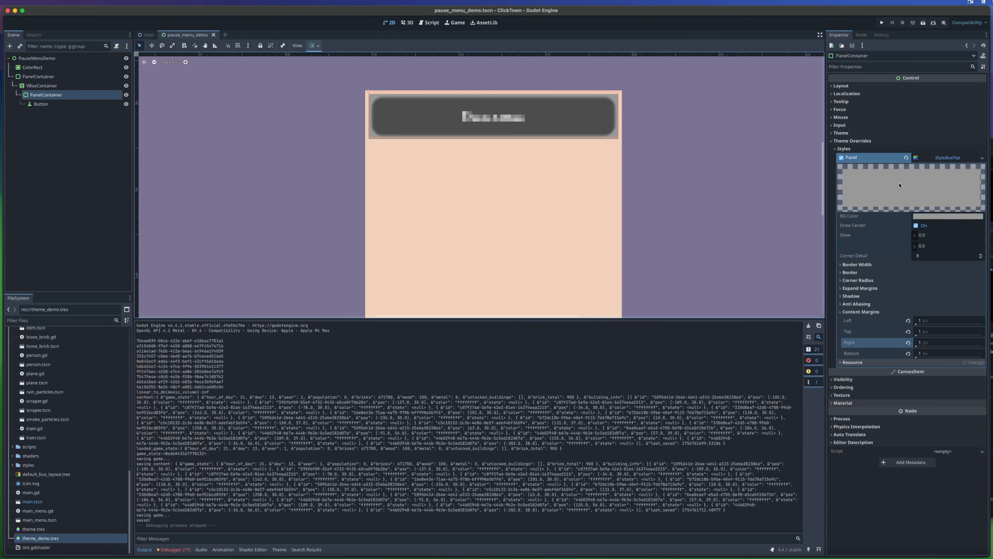
- Set the inner panel's background color to pink d772a7 and check it in the running game
left_click(940, 216)
left_click(961, 258)
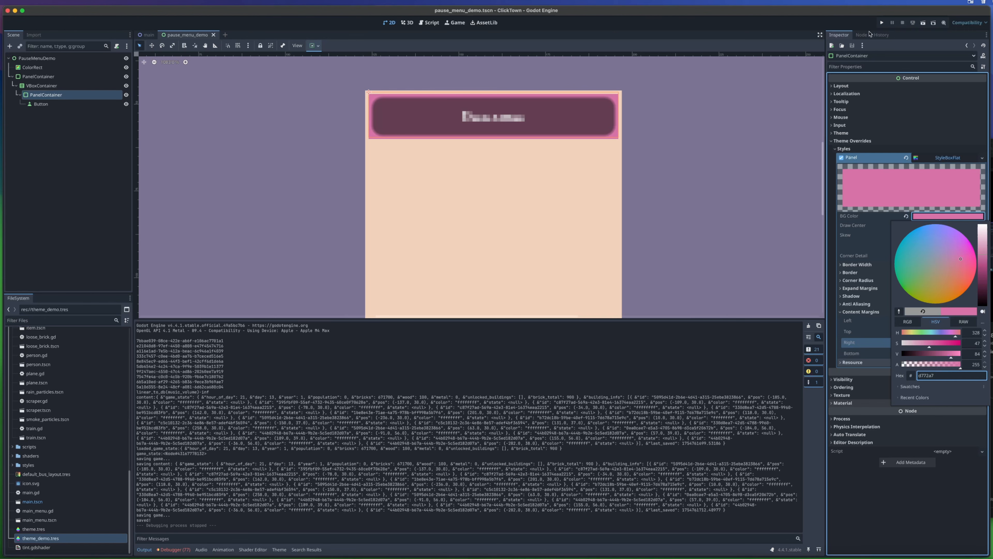
left_click(882, 22)
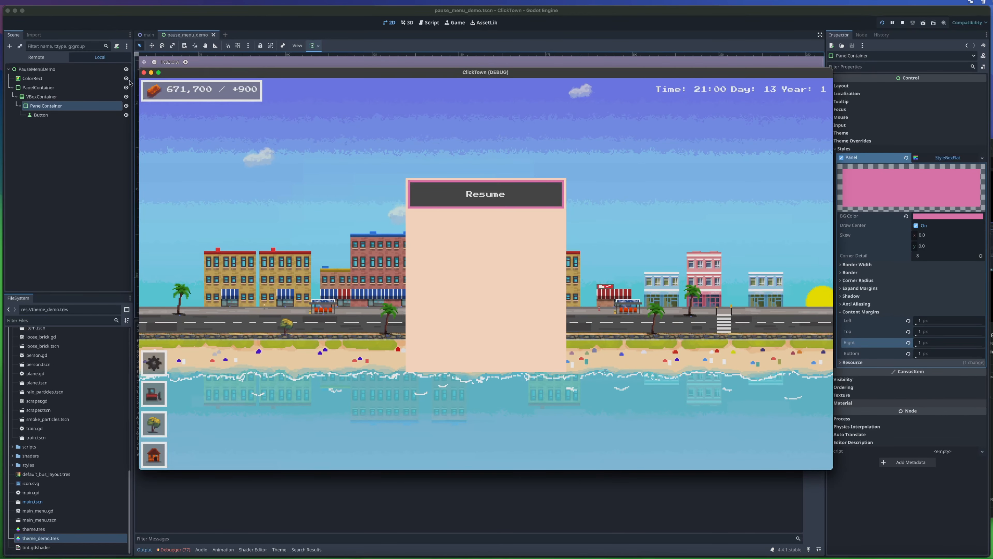
left_click(144, 72)
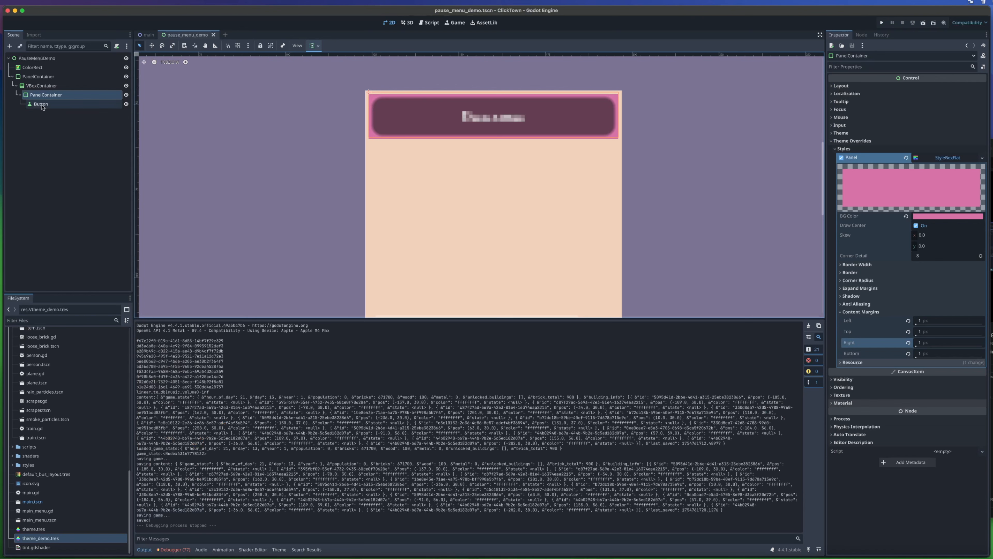
- Duplicate the inner PanelContainer with its button three times inside the VBoxContainer
double_click(50, 101)
left_click(51, 95)
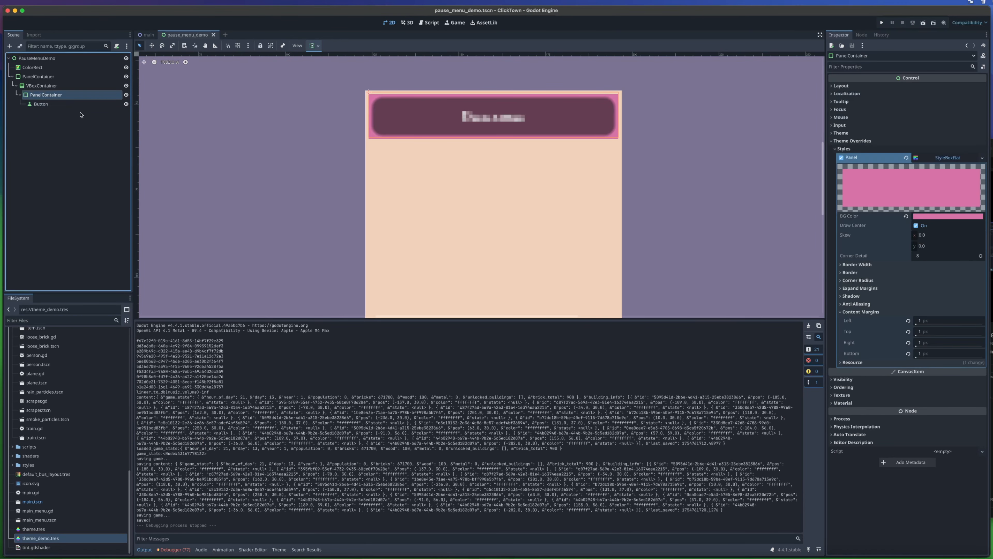
key("super+d")
key("super+d")
key("super+d")
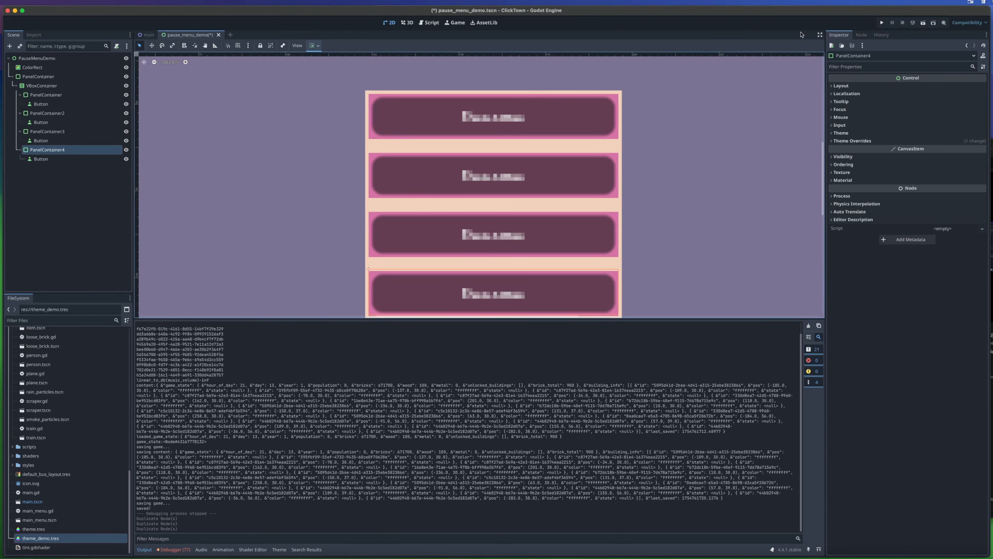
- Run the game to check the four stacked bordered buttons in the pause menu and close it
left_click(883, 23)
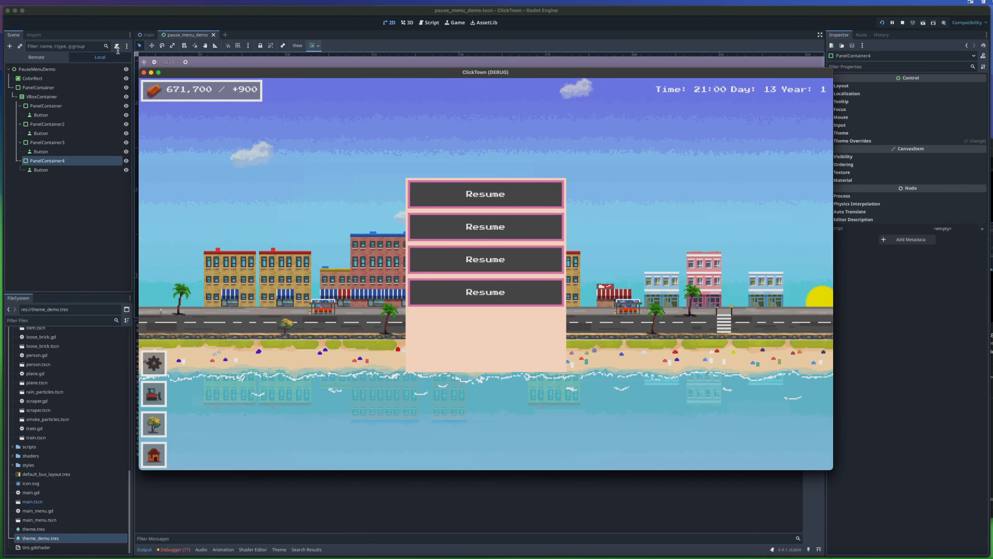
left_click(144, 72)
left_click(53, 123)
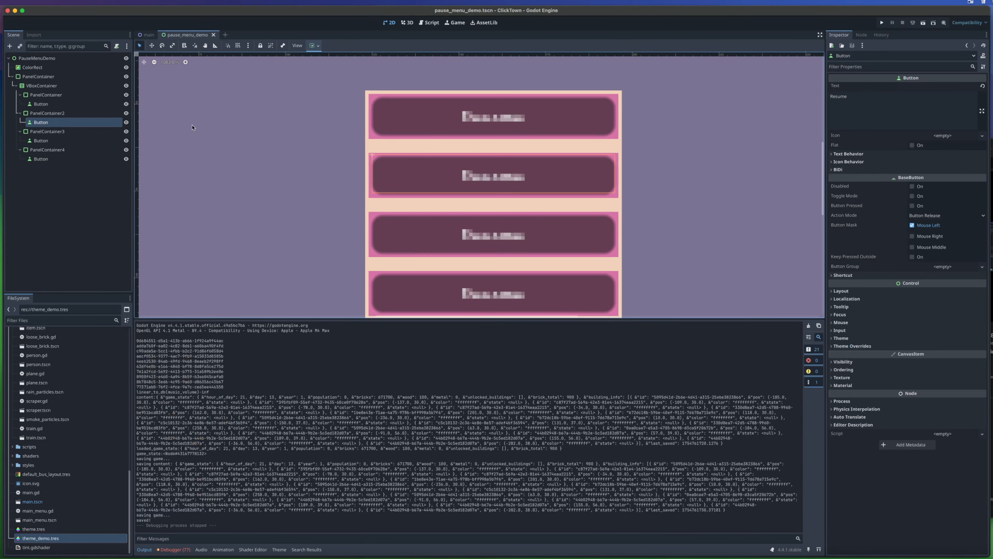
- Set the text of the button in PanelContainer4 to Exit and of the one in PanelContainer3 to Save
left_click(40, 158)
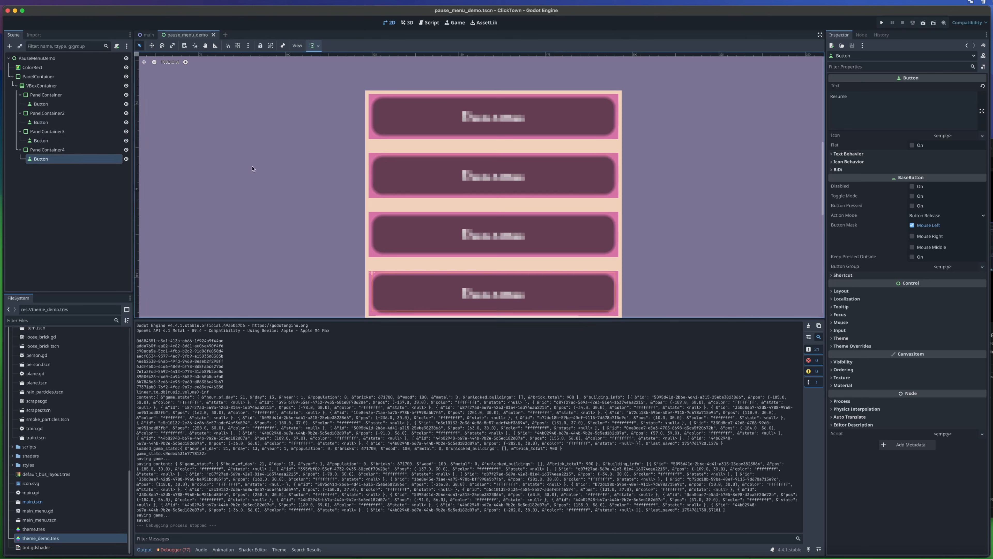
left_click(843, 106)
key("super+a")
type("E")
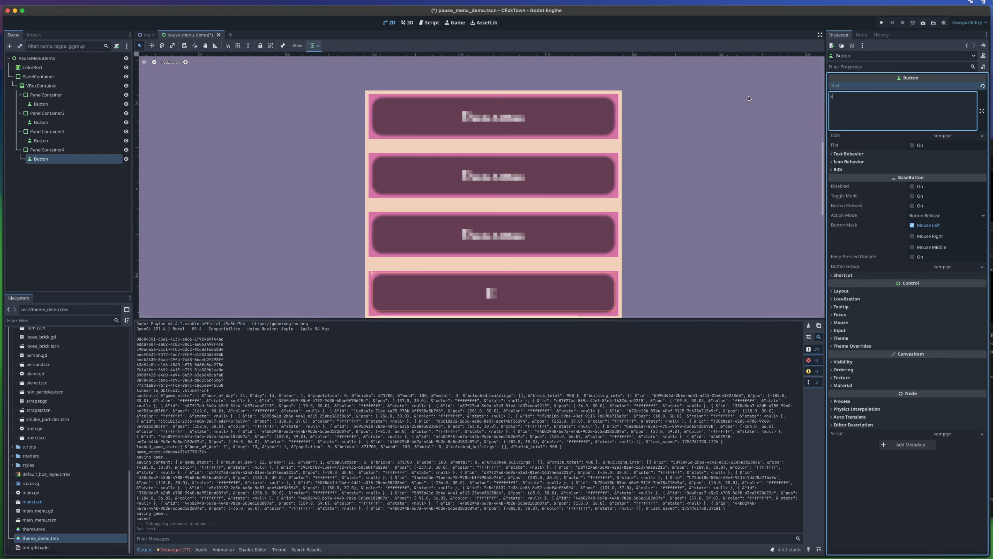
type("xit")
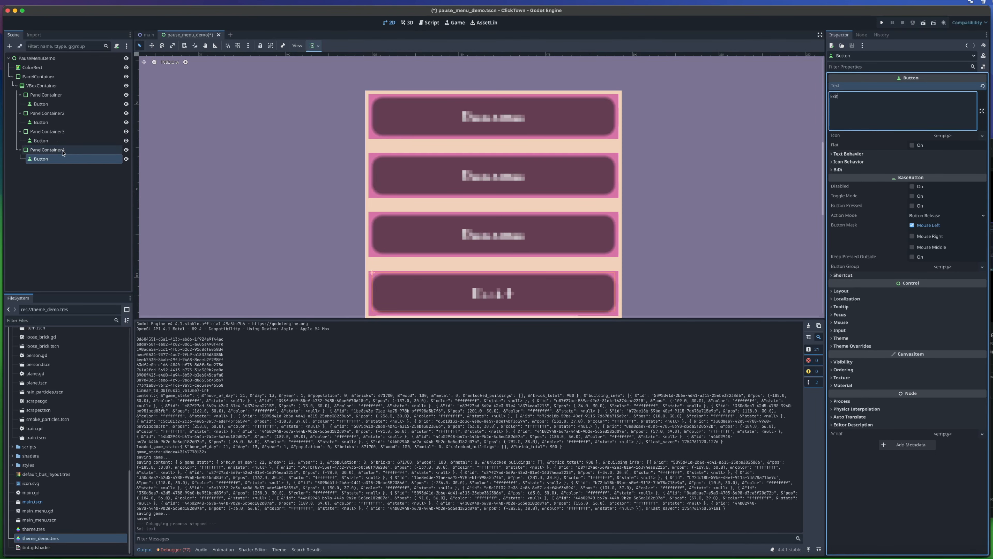
left_click(40, 140)
type("Save")
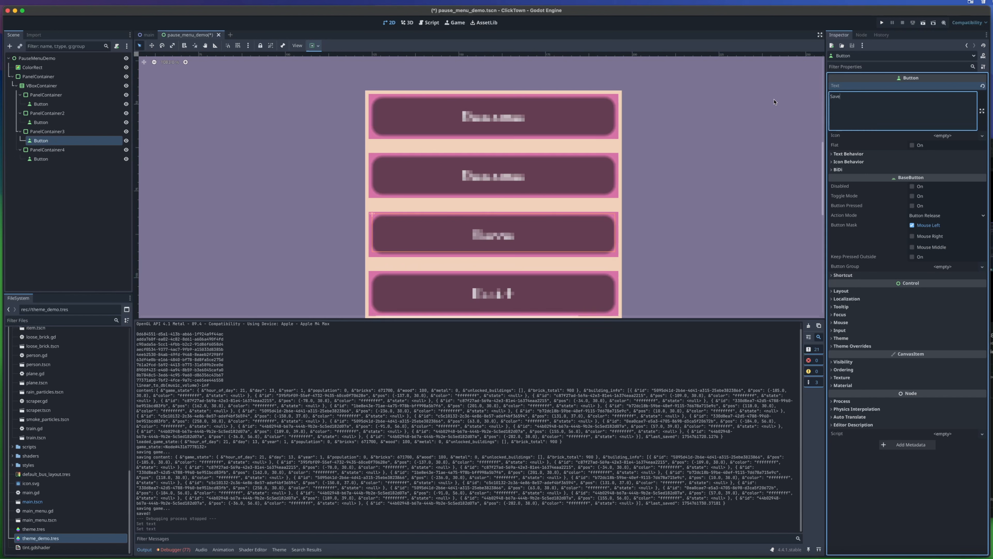
- Set the text of the button in PanelContainer2 to Restore and check the menu labels in the running game
left_click(53, 124)
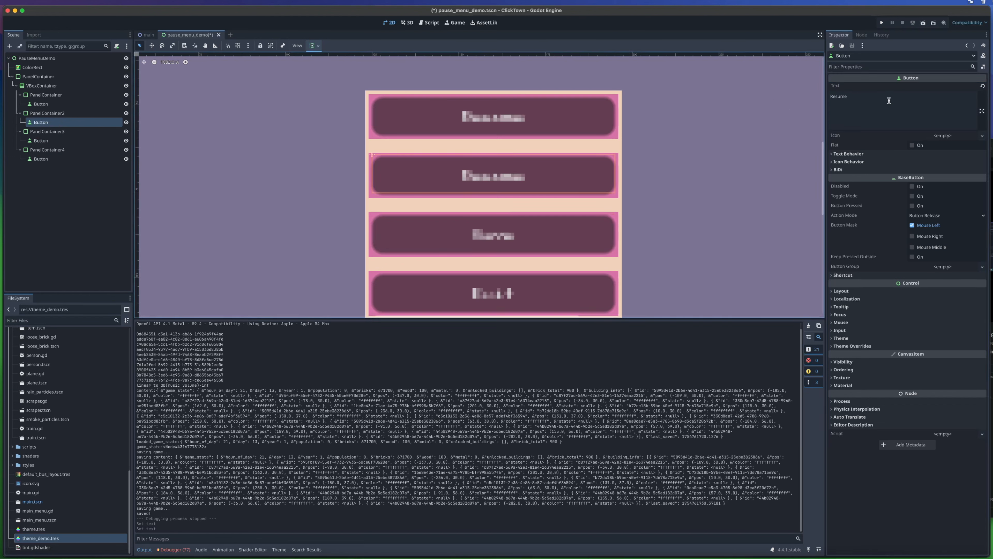
left_click_drag(886, 99, 779, 97)
type("Restore")
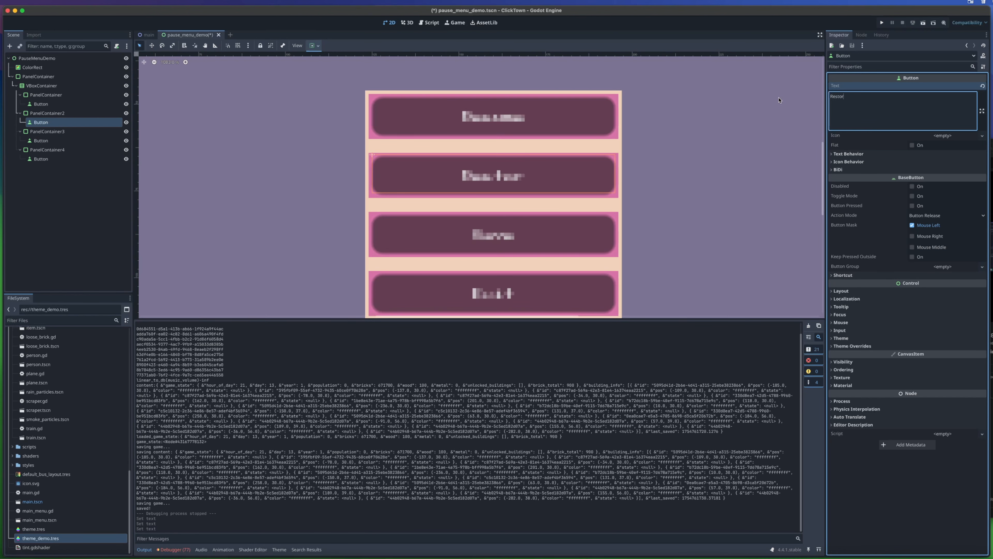
left_click(881, 23)
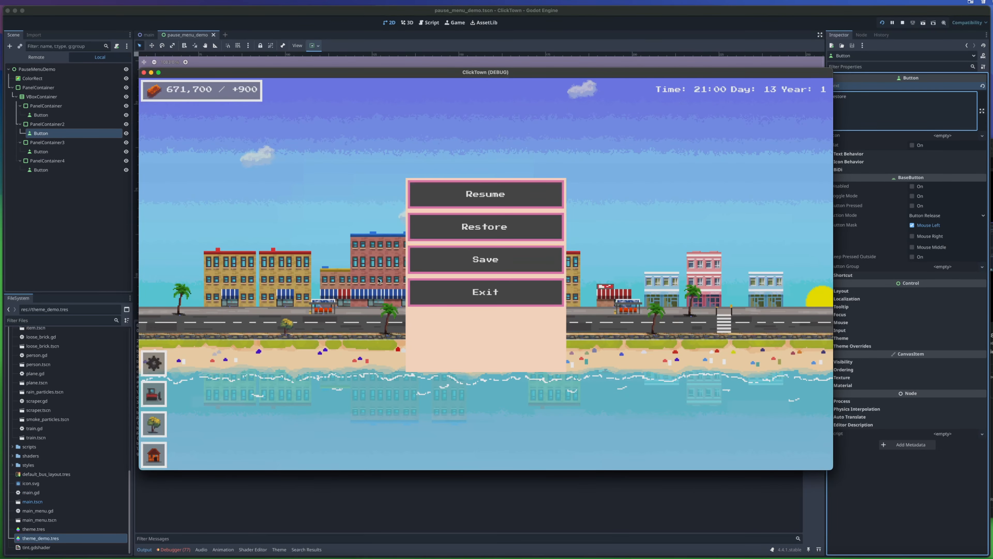
left_click(144, 73)
- Shrink the outer PanelContainer's height to fit its buttons, to a size of about 74 by 66 px
scroll(410, 129, "down", 2)
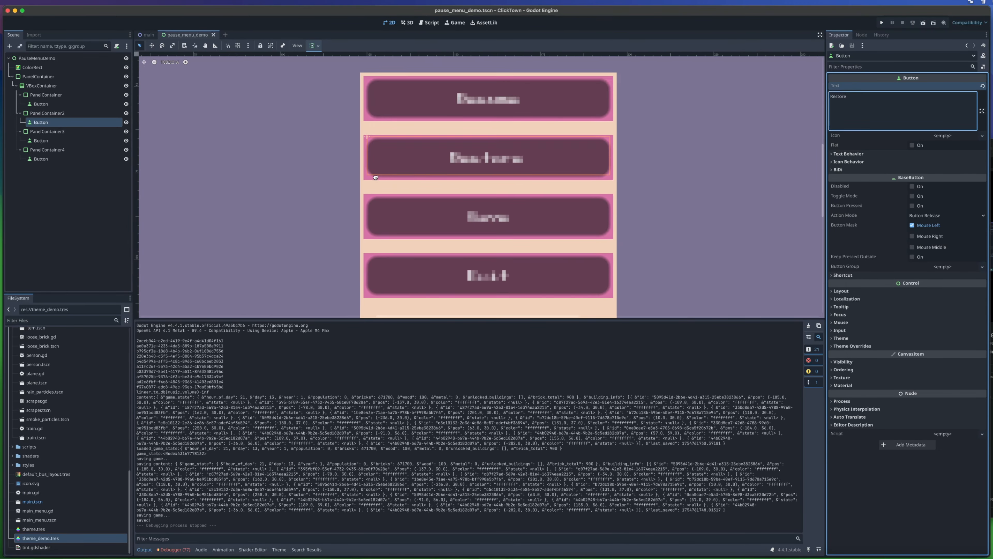
scroll(313, 118, "down", 3)
left_click(59, 79)
scroll(254, 219, "down", 5)
scroll(289, 235, "left", 4)
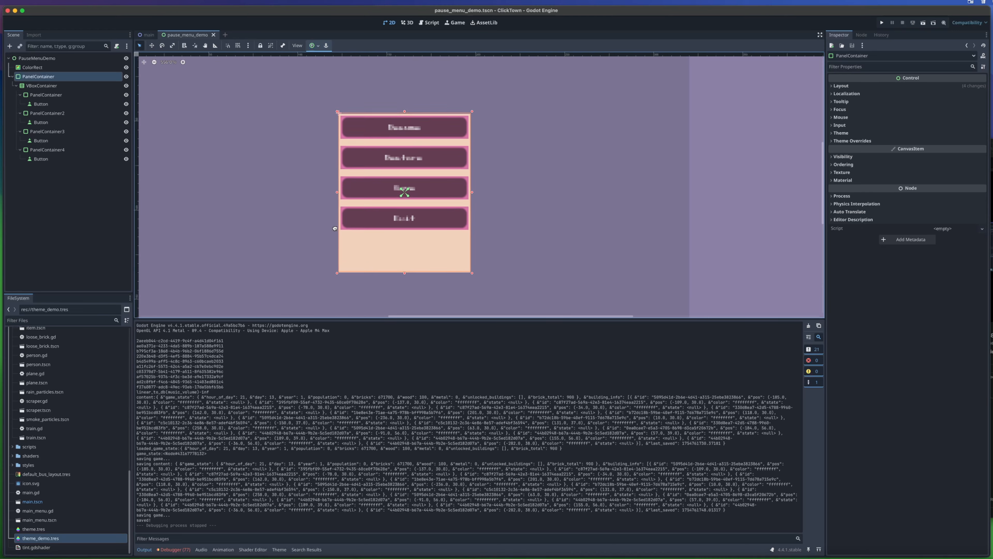
left_click_drag(443, 248, 424, 139)
scroll(304, 138, "up", 2)
scroll(343, 151, "left", 2)
scroll(344, 156, "down", 5)
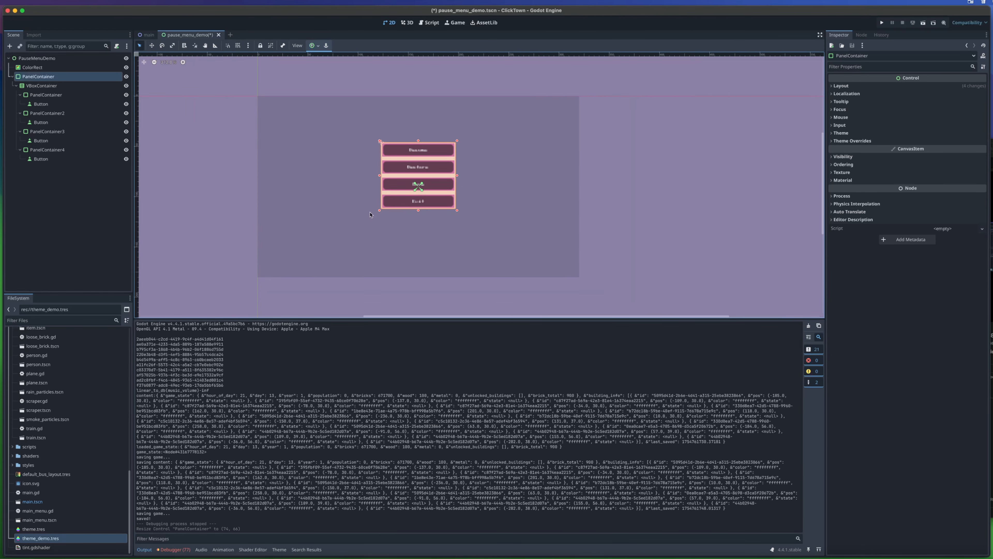
- Apply the Center anchor preset to the outer PanelContainer and check its placement in the running game
left_click(318, 46)
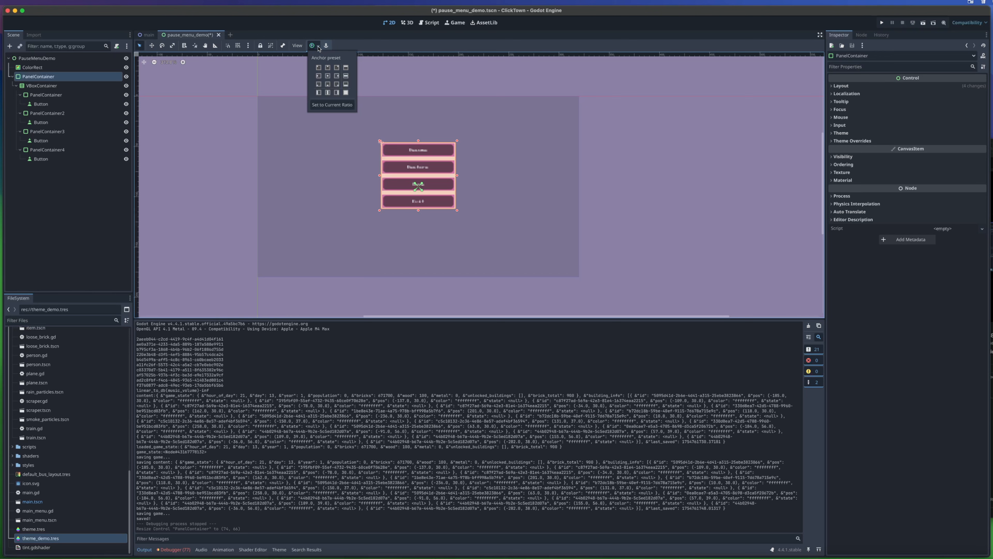
left_click(327, 76)
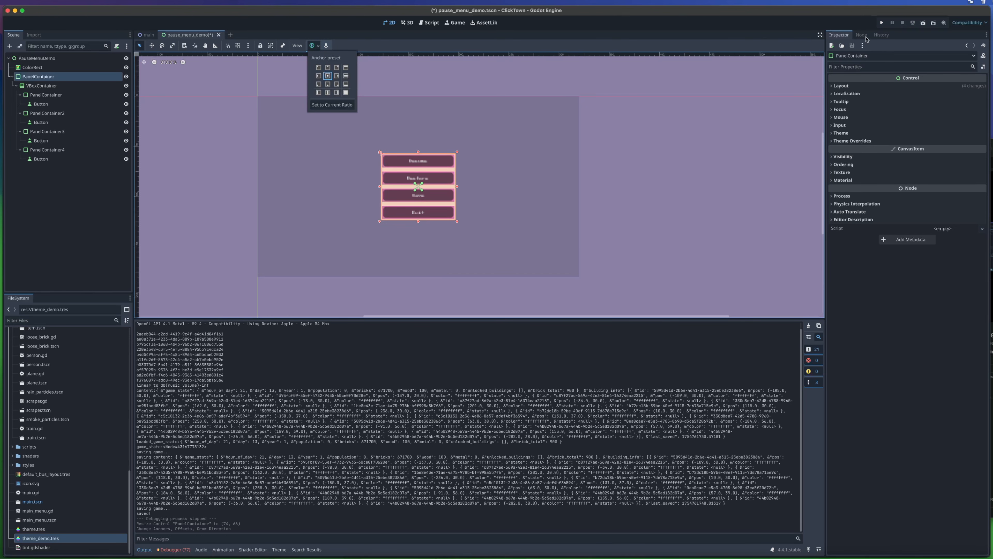
left_click(881, 23)
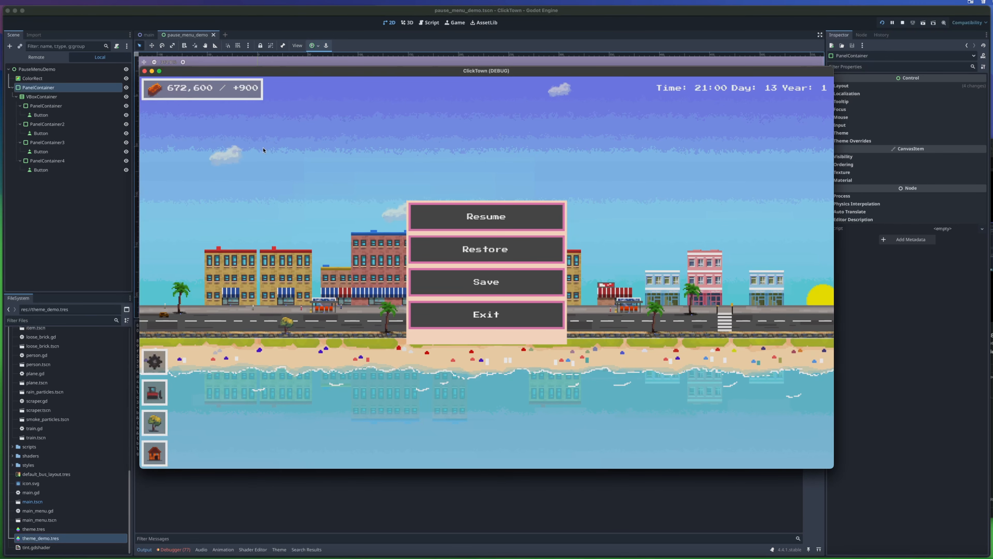
left_click(144, 71)
- Examine how the PauseMenuDemo instance fits its buttons and sits within the HUD in the main scene
scroll(338, 197, "up", 8)
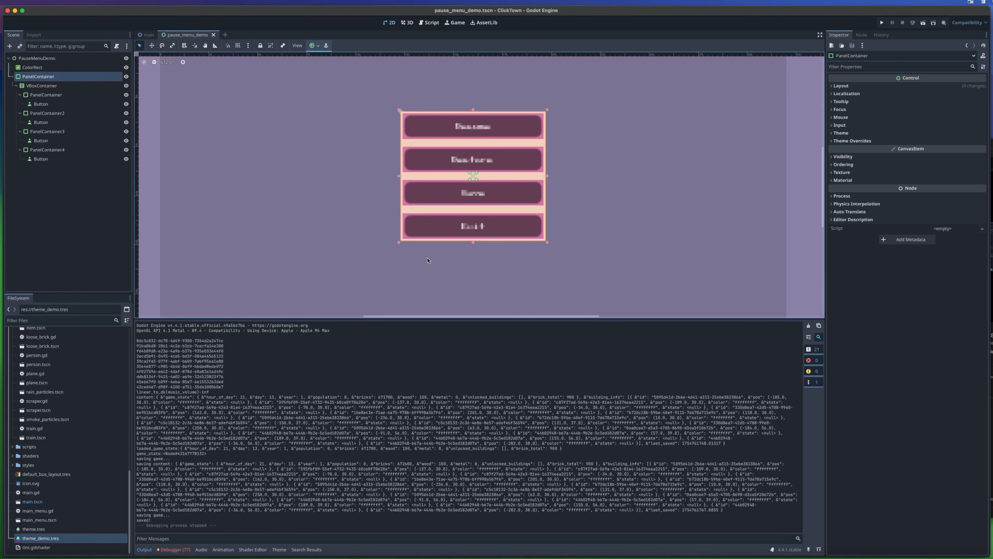
left_click(147, 35)
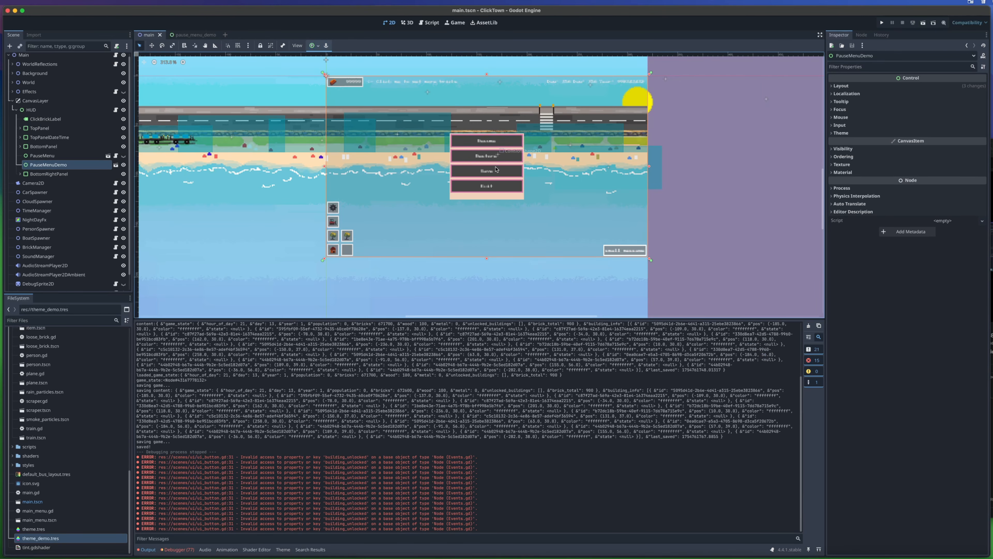
scroll(490, 180, "up", 3)
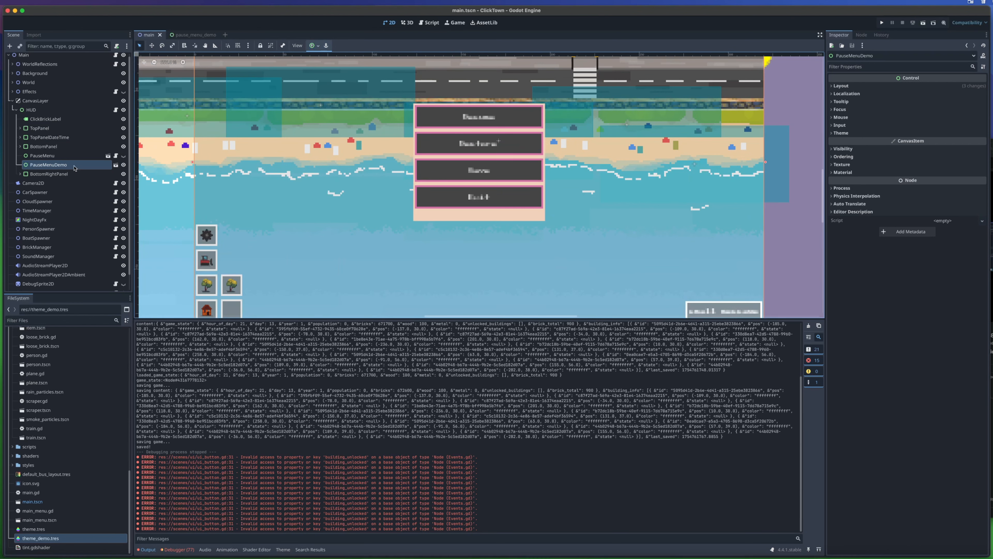
left_click(67, 158)
left_click(68, 165)
scroll(152, 74, "up", 2)
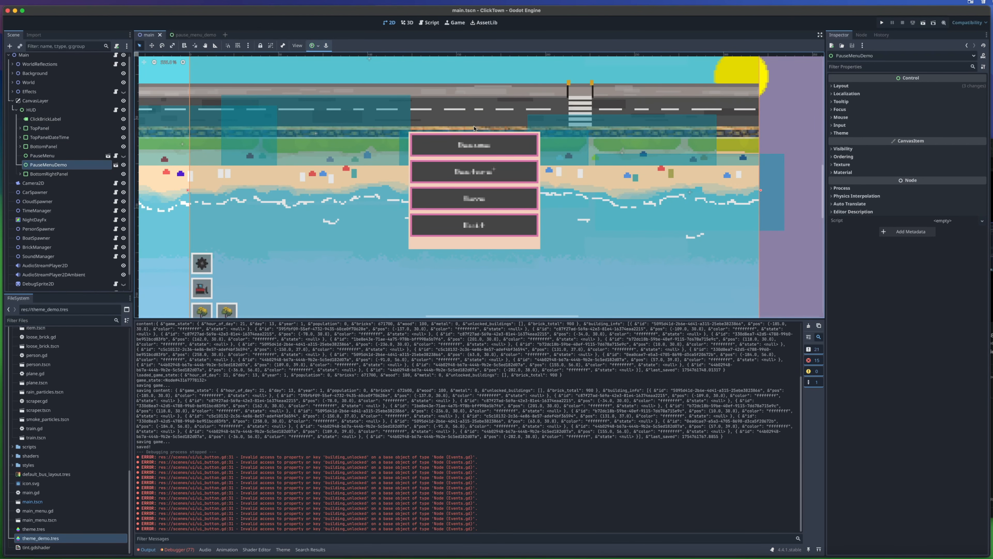
scroll(477, 166, "down", 4)
scroll(478, 169, "up", 4)
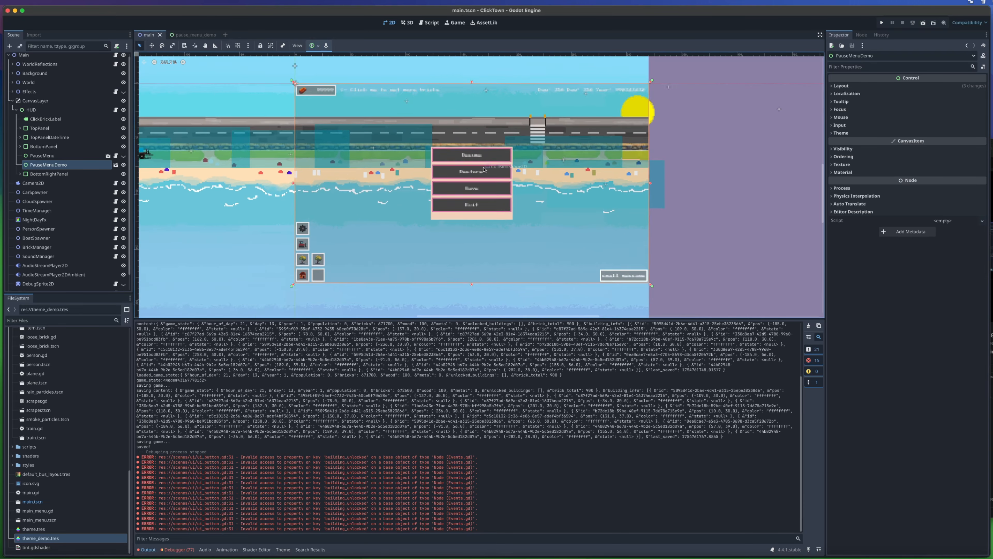
scroll(480, 171, "down", 2)
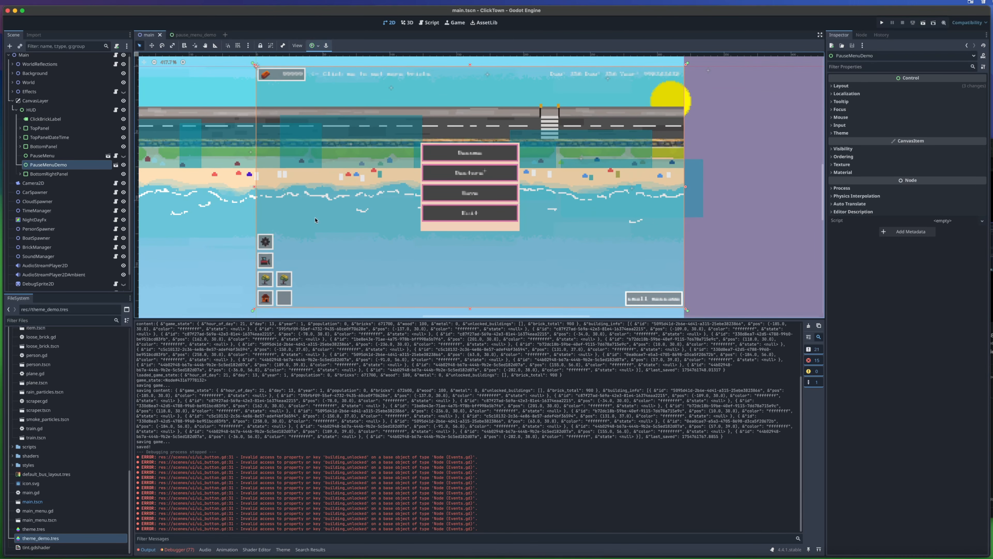
scroll(459, 250, "down", 1)
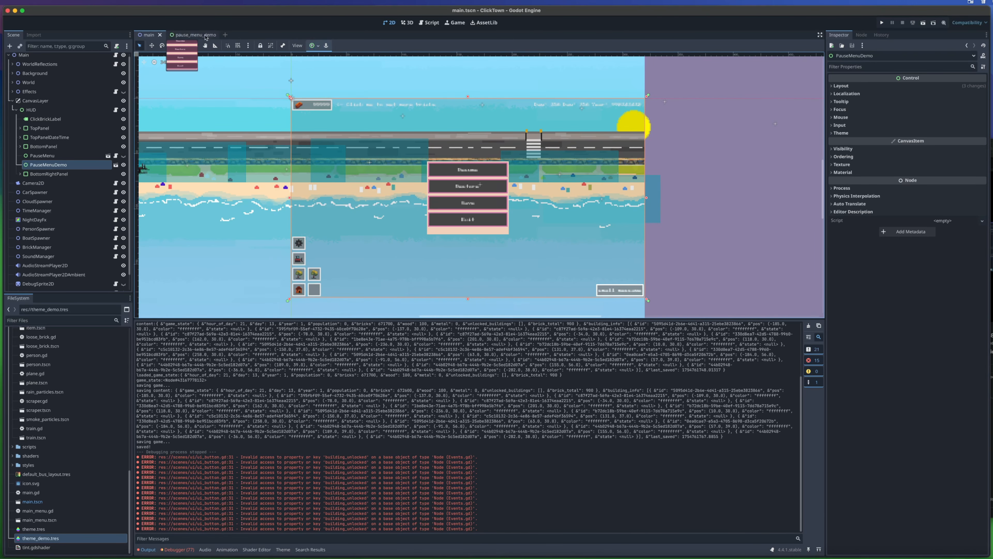
- Try to shrink the outer PanelContainer from its lower edge in pause_menu_demo and check it in the running game
left_click(192, 34)
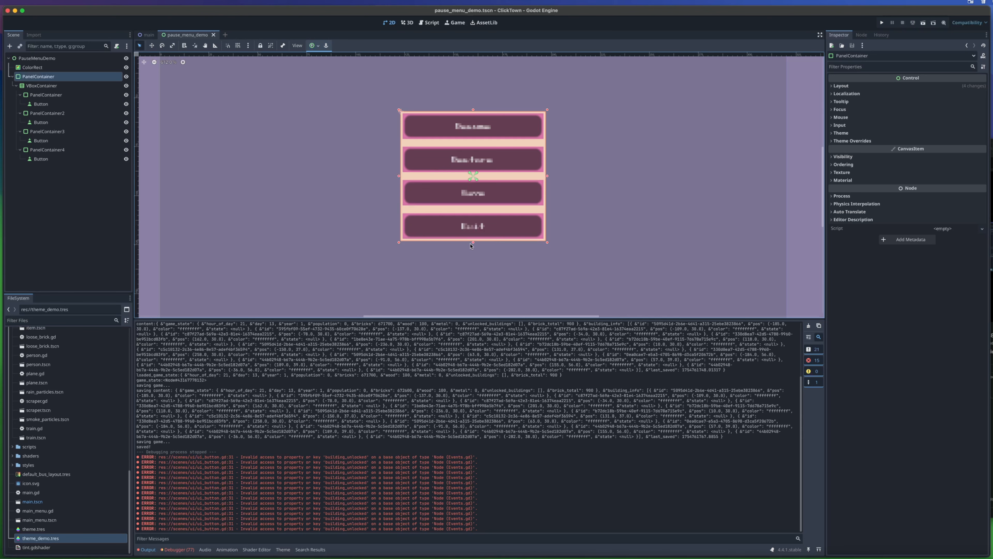
left_click_drag(472, 243, 446, 132)
left_click(882, 22)
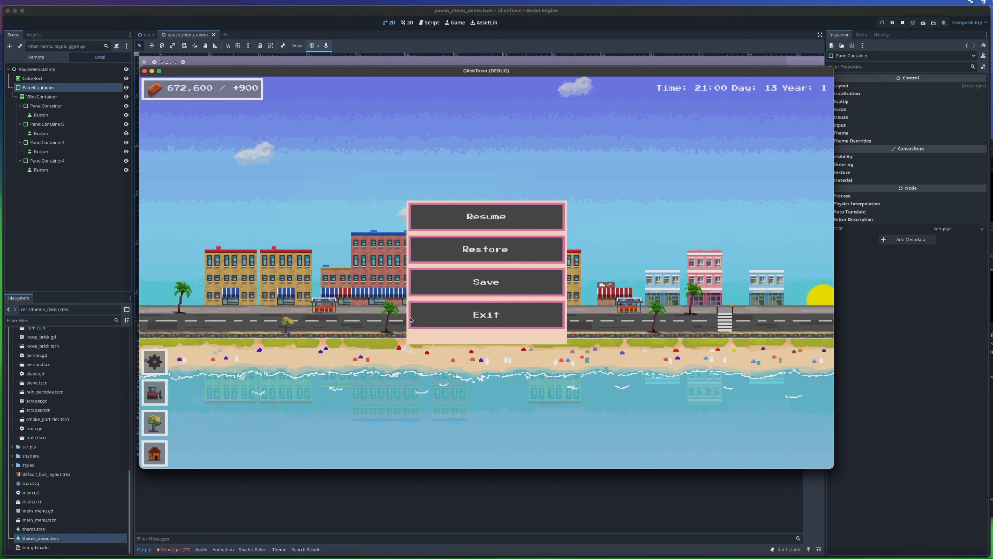
left_click(145, 71)
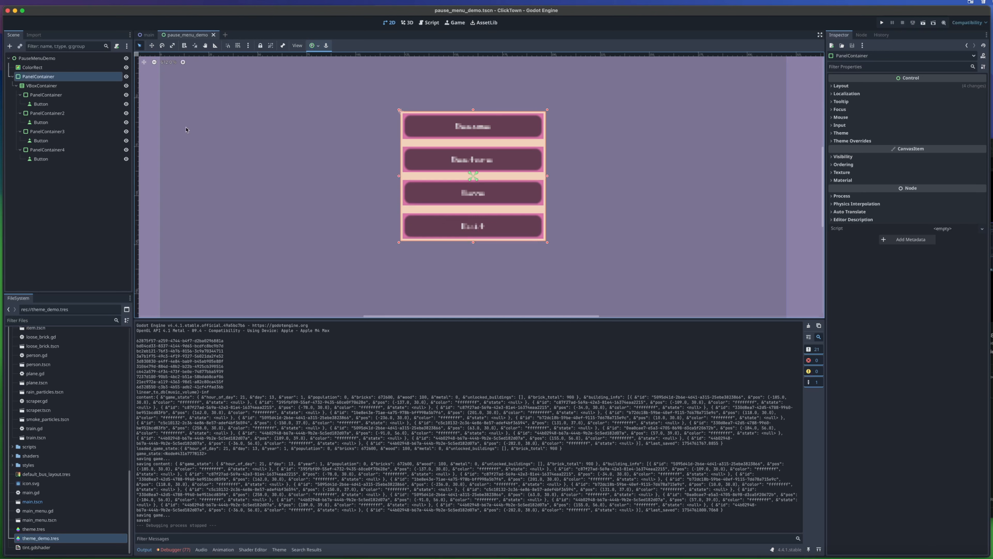
- Enable vertical Expand in the container sizing of all four inner PanelContainers and check the spacing in the running game
left_click(46, 95)
left_click(58, 113, "super")
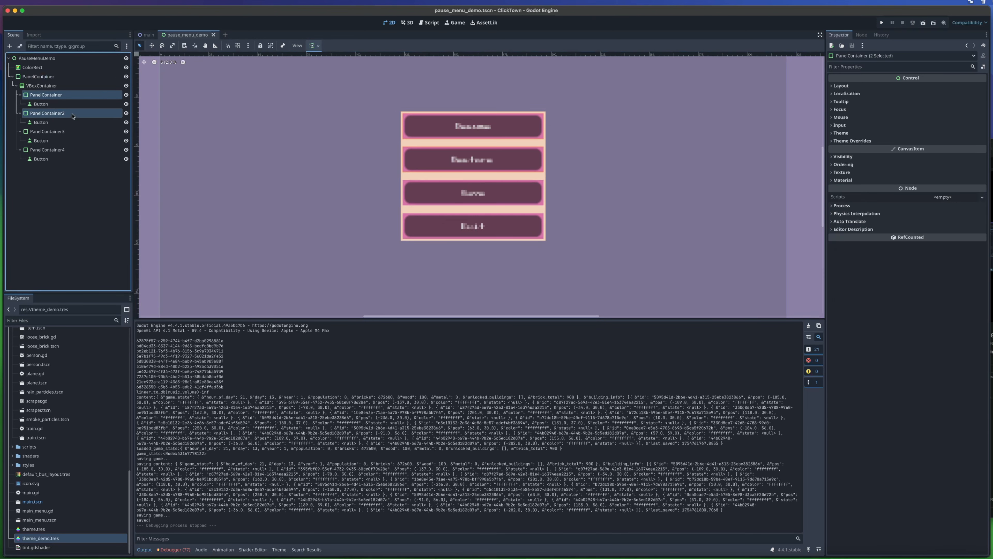
left_click(59, 131, "super")
left_click(62, 150, "super")
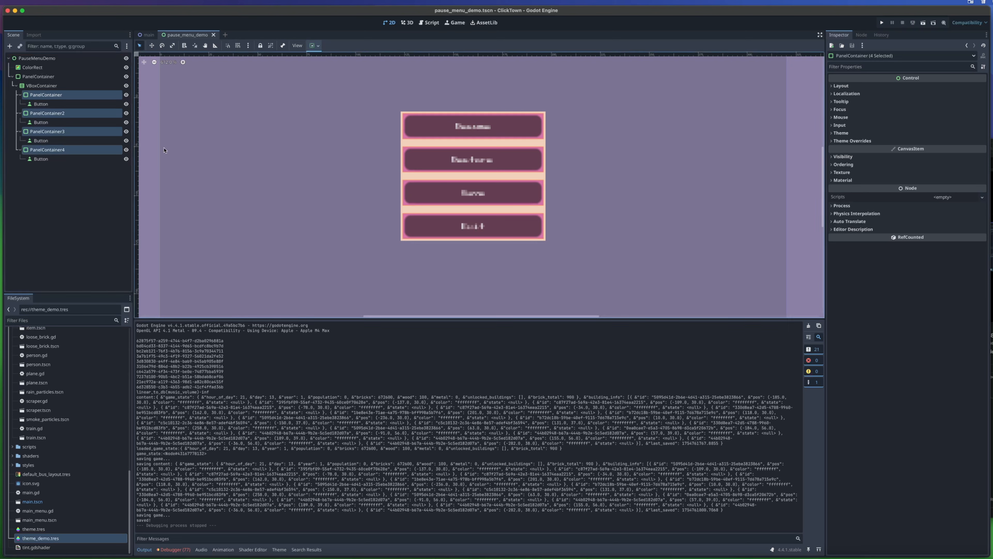
left_click(866, 85)
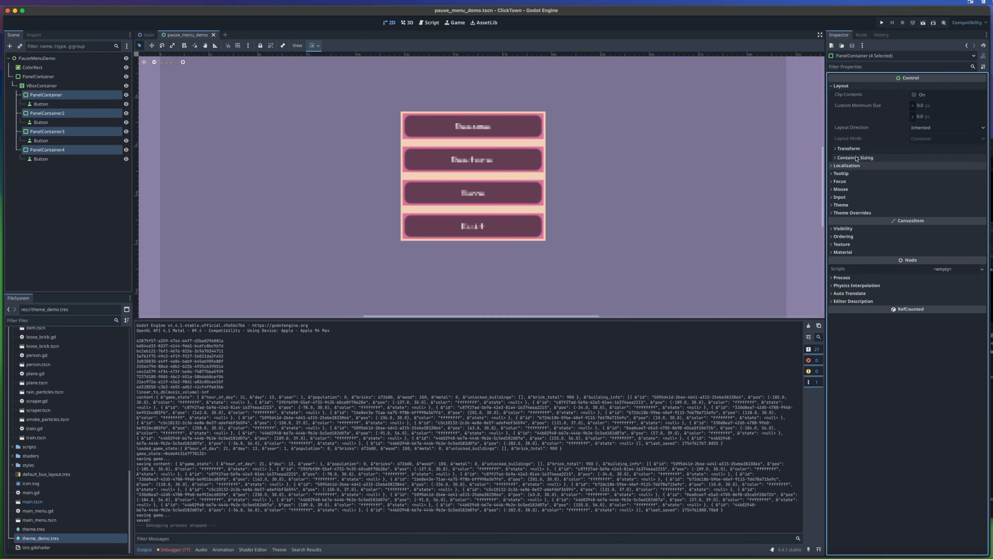
left_click(865, 158)
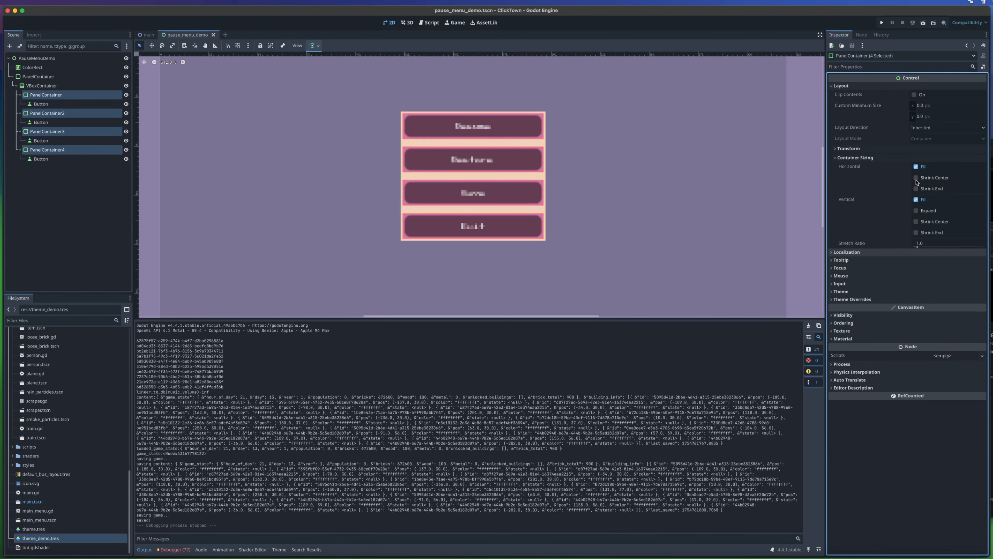
left_click(916, 211)
left_click(660, 166)
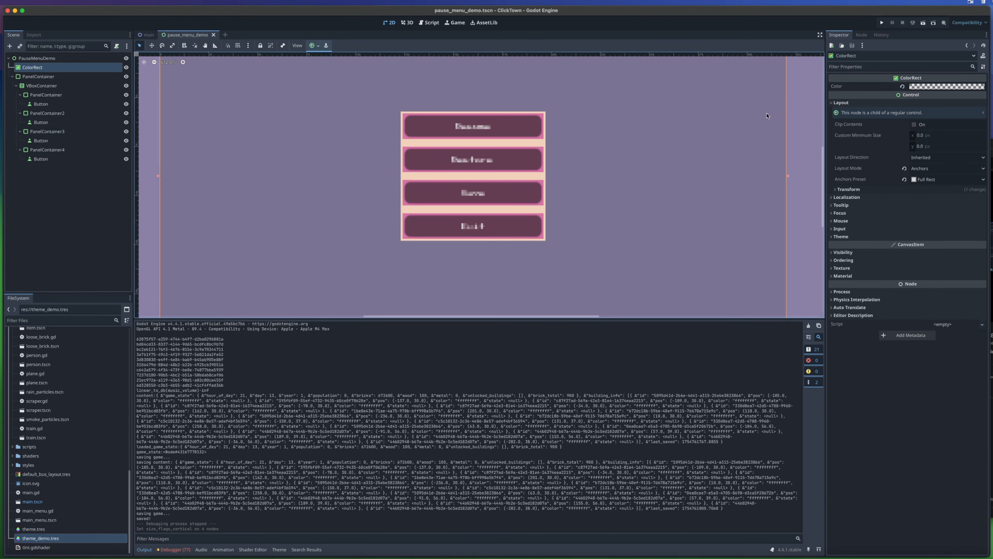
left_click(881, 23)
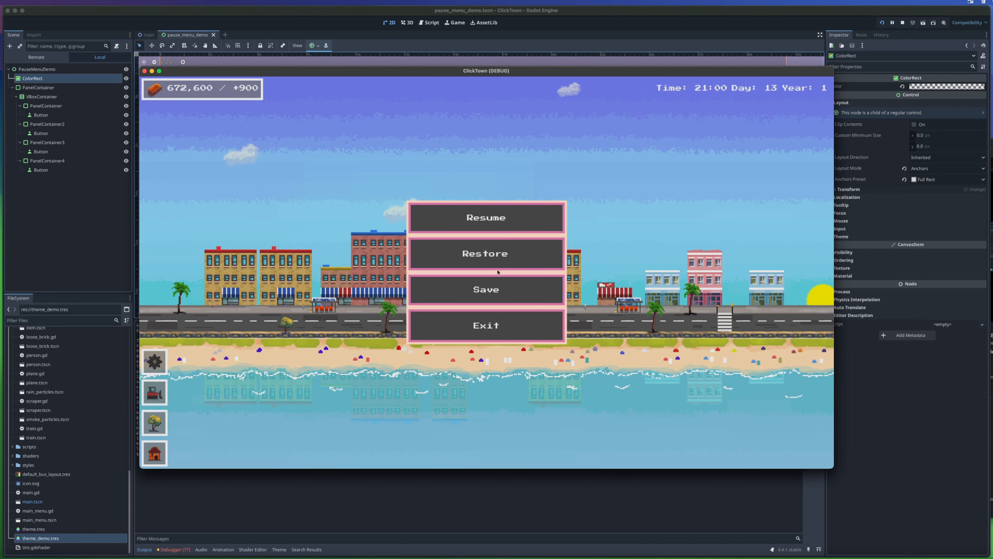
left_click(145, 72)
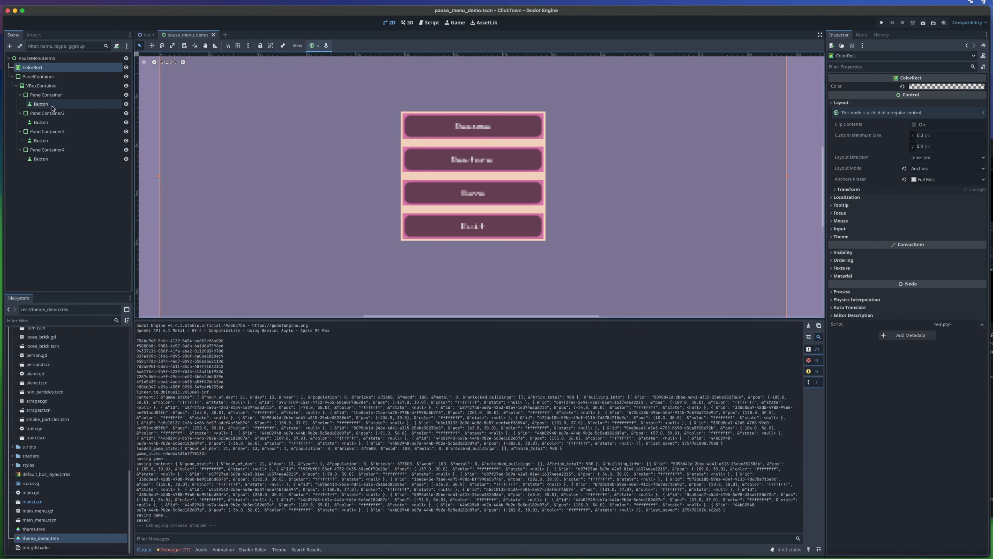
- Examine the container sizing settings of the first inner PanelContainer
left_click(47, 95)
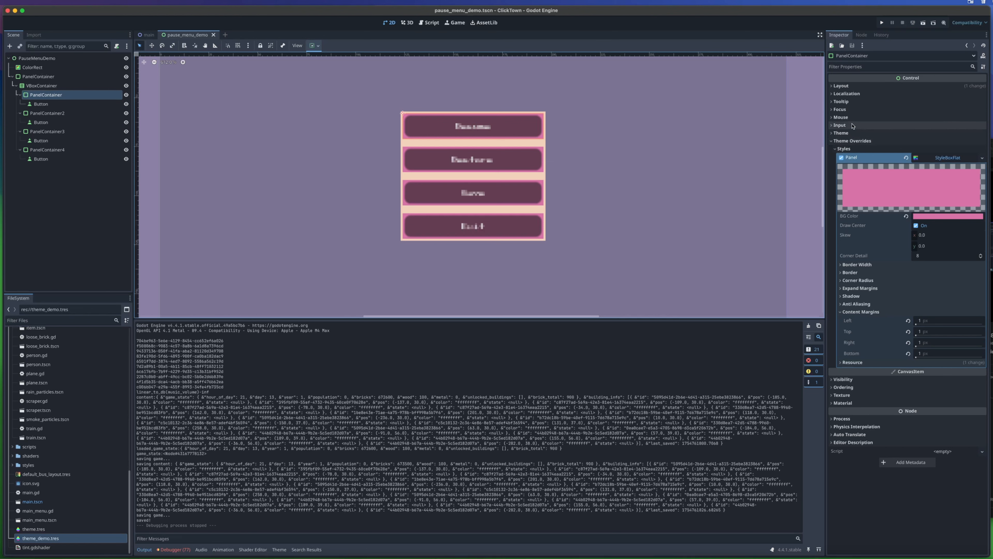
left_click(841, 86)
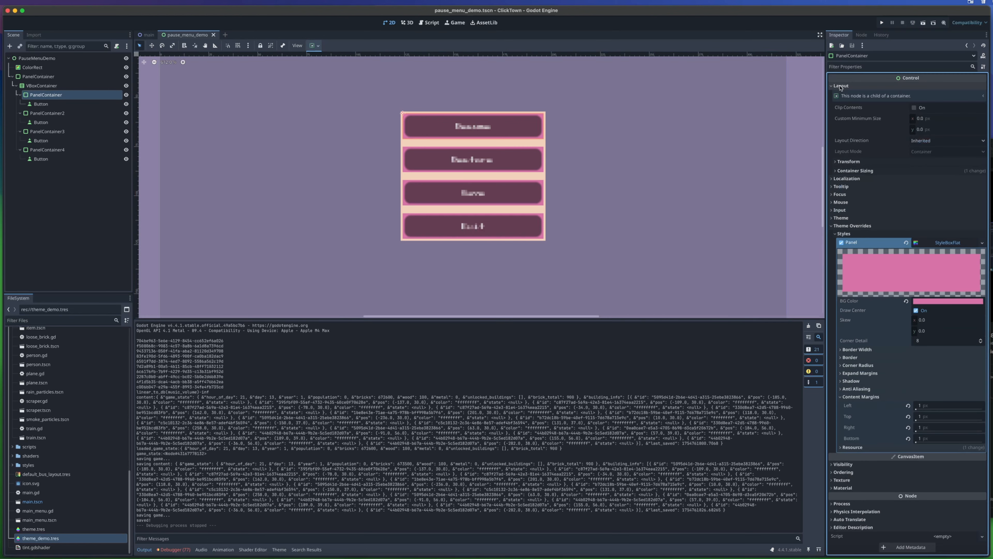
left_click(865, 171)
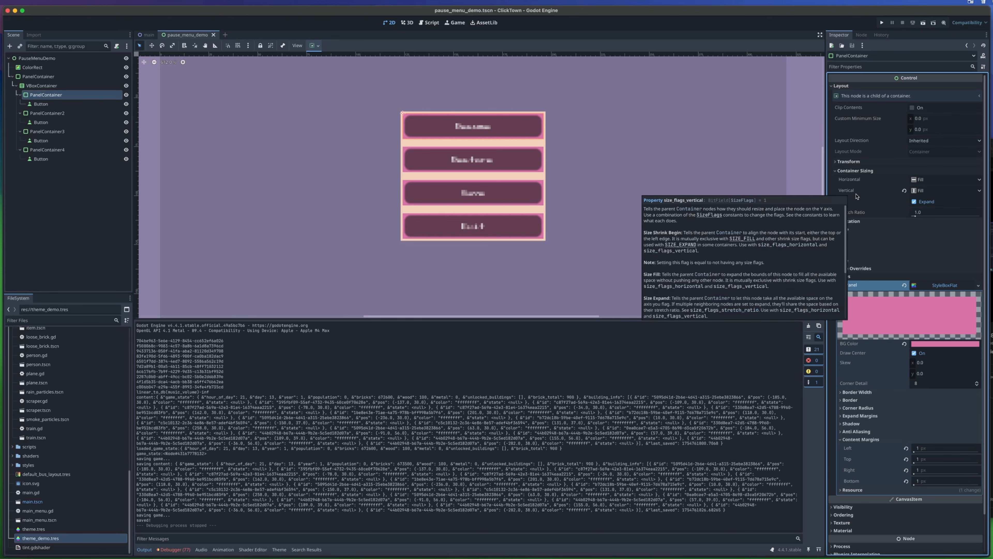
- Toggle the vertical Expand setting of the first inner PanelContainer and check the button spacing in the running game
left_click(914, 202)
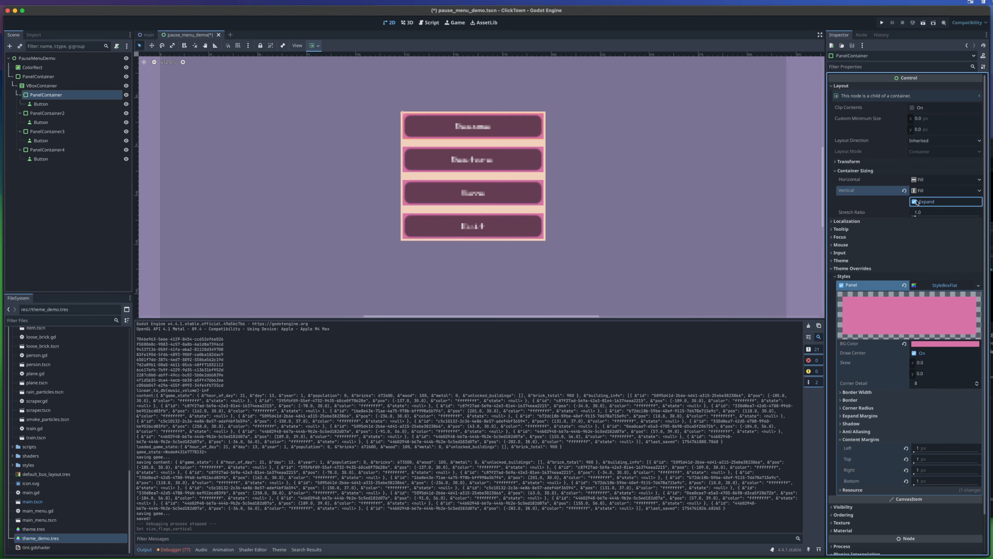
left_click(882, 23)
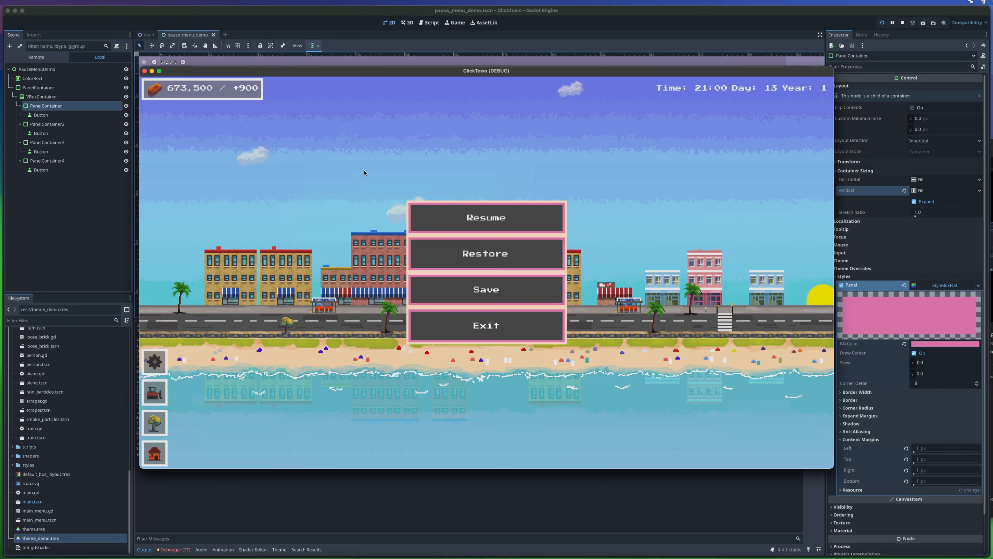
left_click(475, 332)
- Give the Resume button a new AtlasTexture as its icon and load buildings.png from the art folder as the atlas
left_click(58, 103)
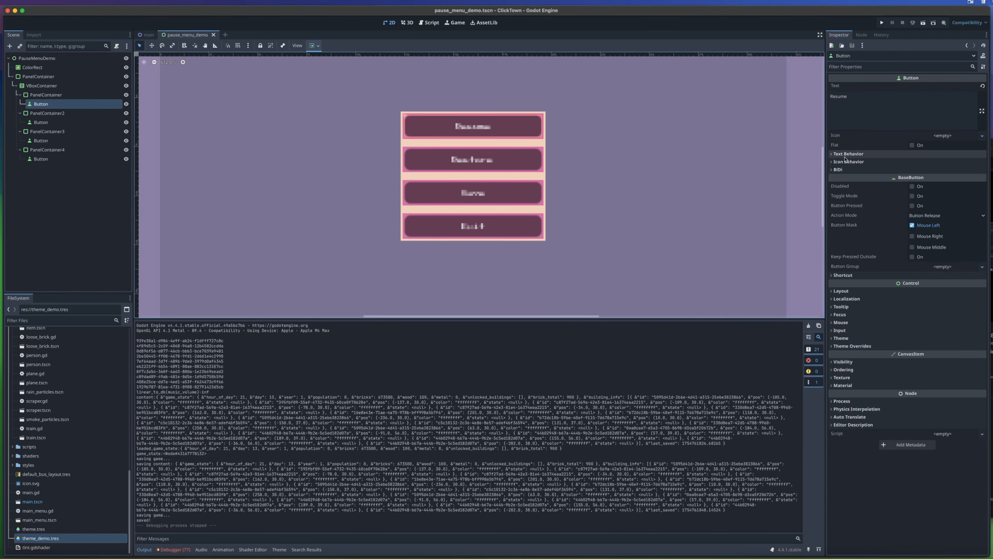
left_click(845, 156)
left_click(846, 155)
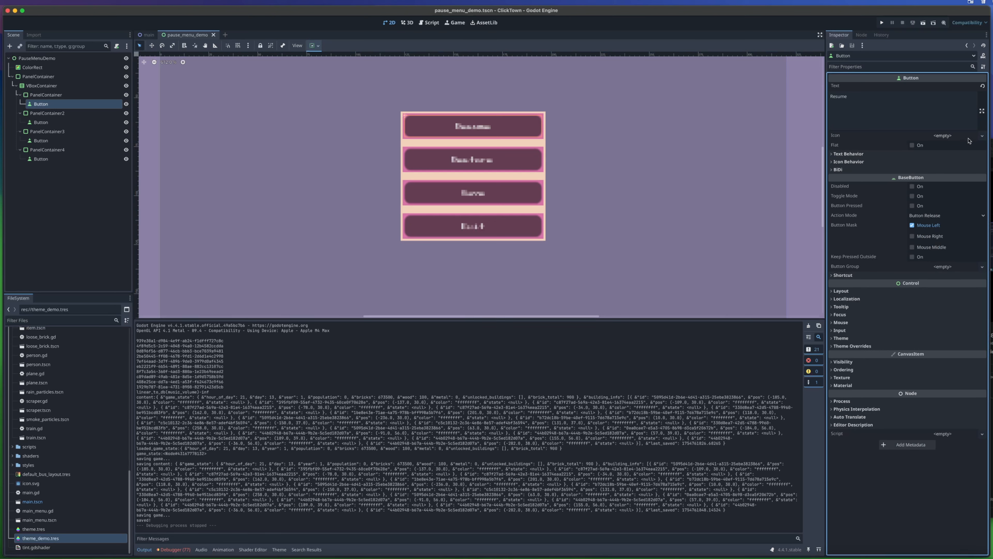
left_click(982, 135)
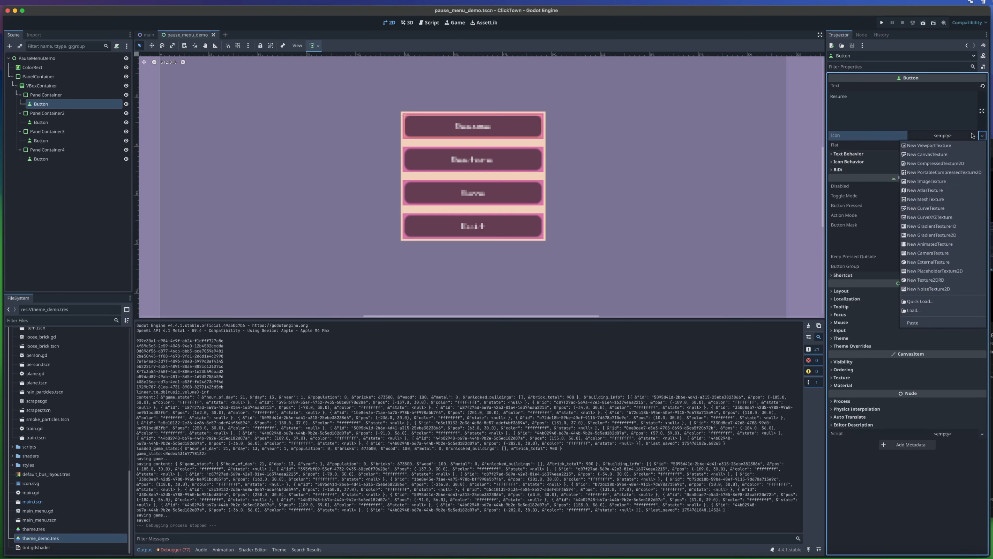
left_click(950, 190)
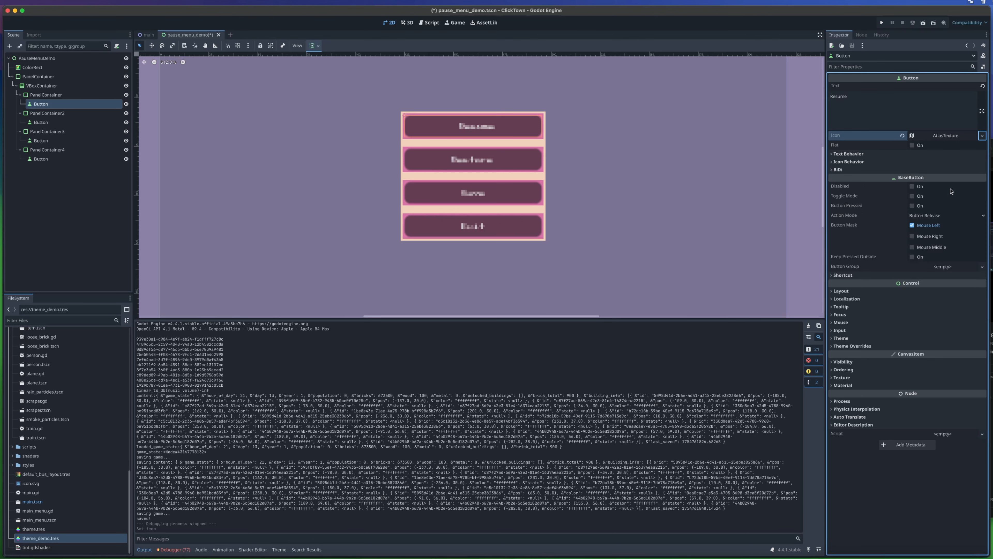
left_click(953, 135)
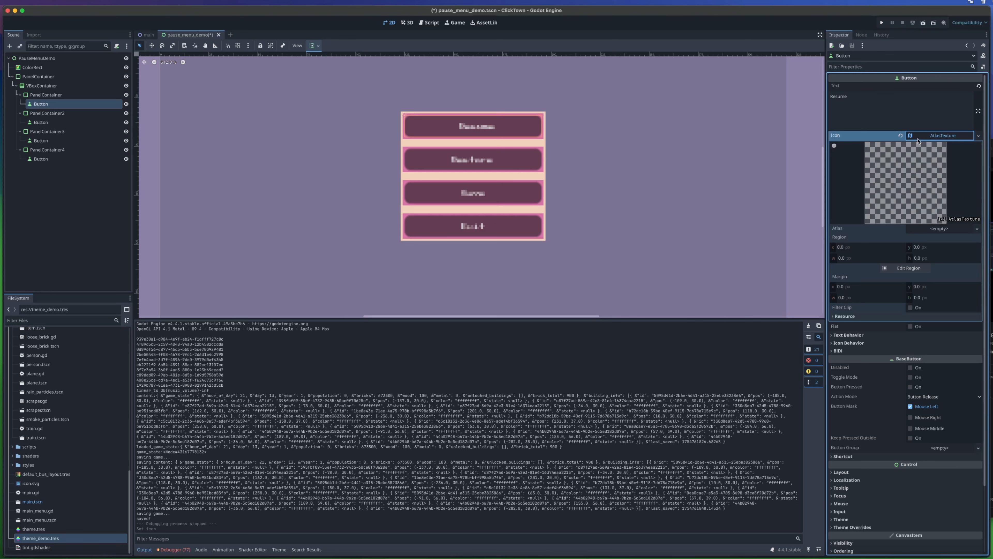
left_click(939, 231)
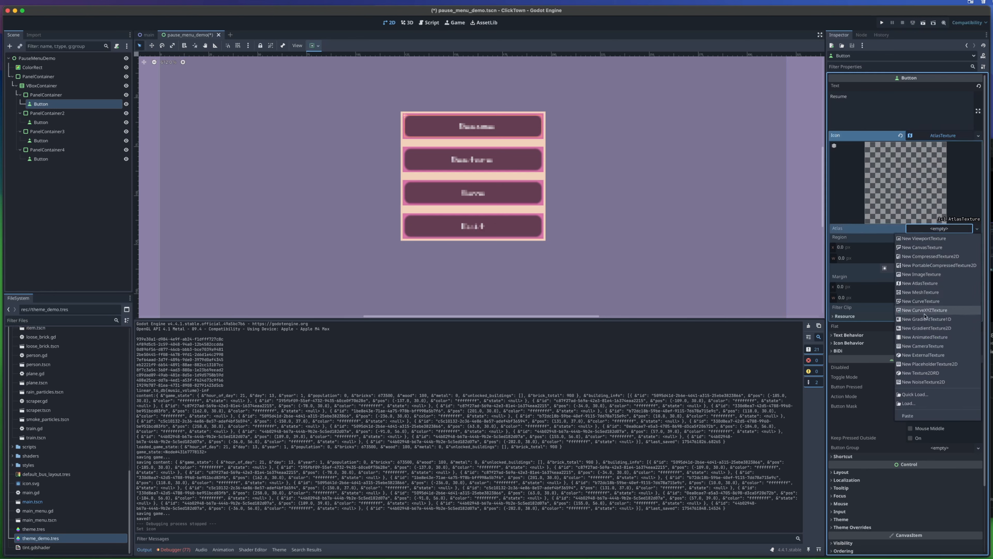
left_click(921, 403)
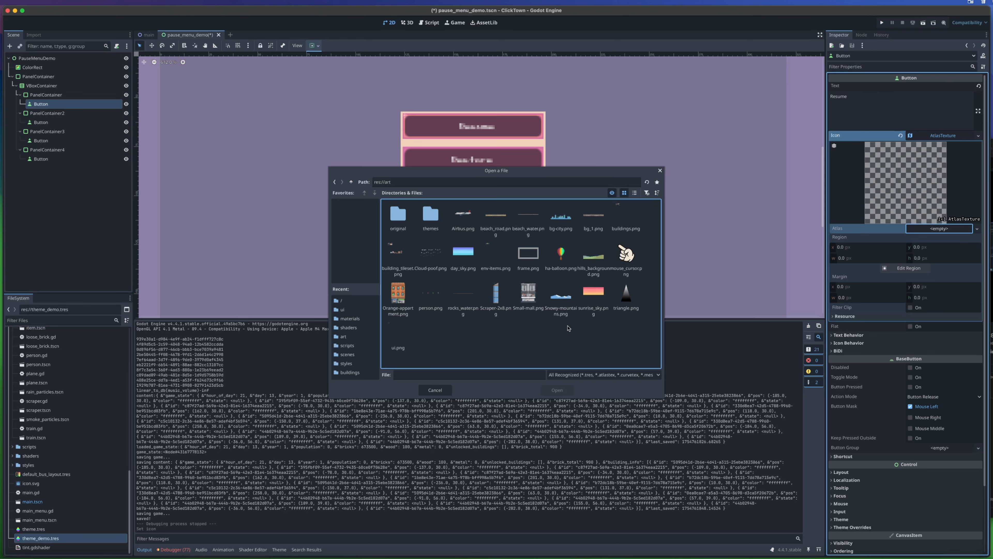
double_click(623, 221)
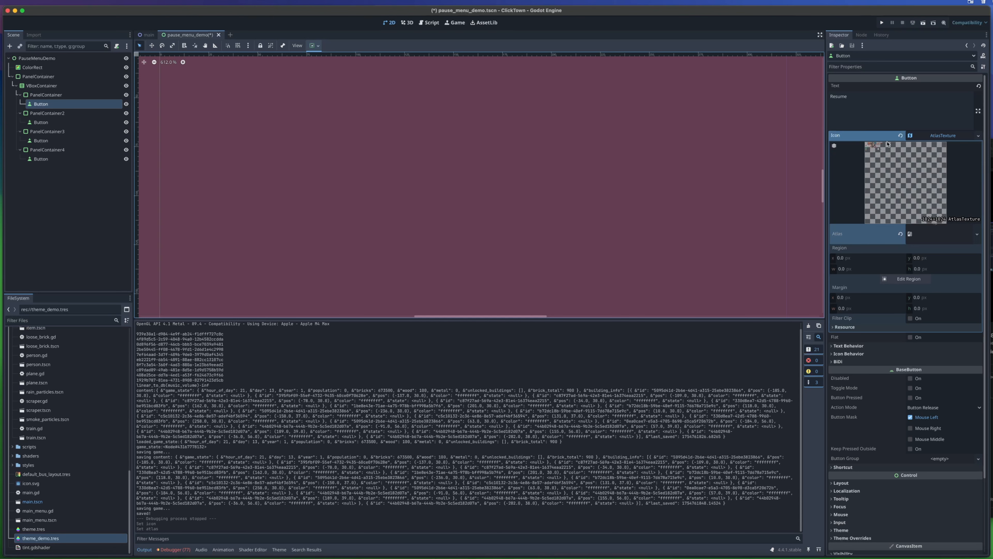
- Draw the icon's atlas region around the small blue-and-white-roofed stand, about 27 × 16 px at x 194, y 0, and check it in the running game
left_click(905, 278)
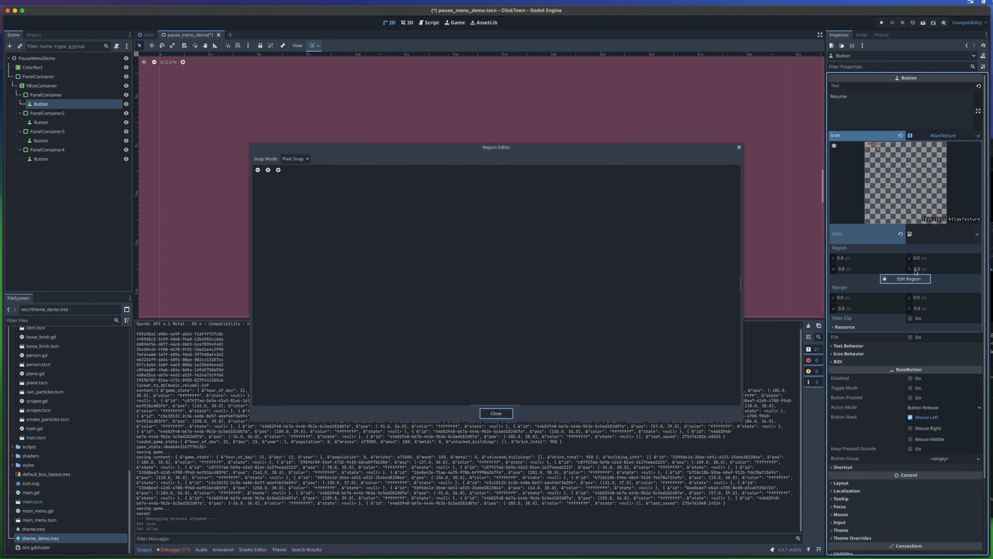
scroll(411, 251, "down", 10)
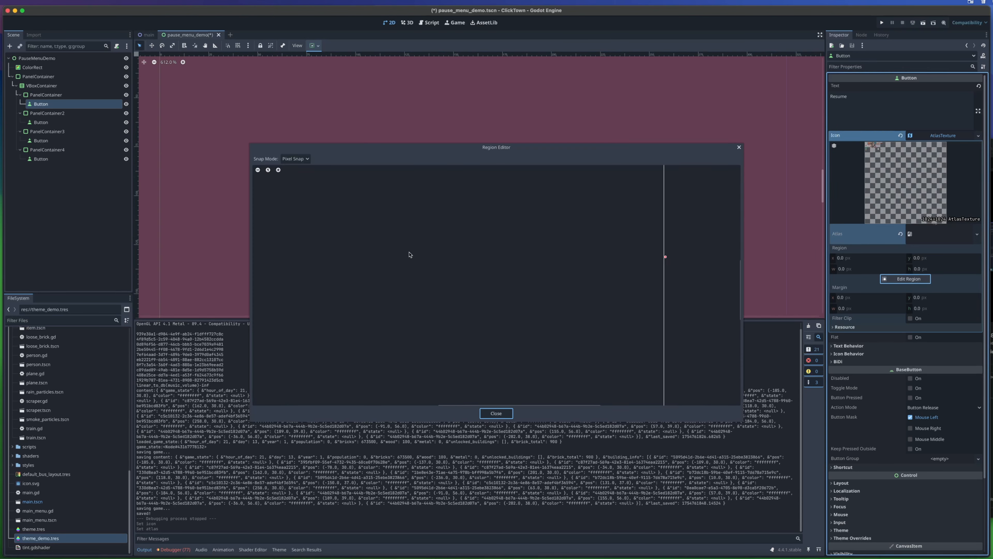
scroll(430, 258, "left", 6)
scroll(497, 274, "up", 4)
scroll(539, 260, "up", 5)
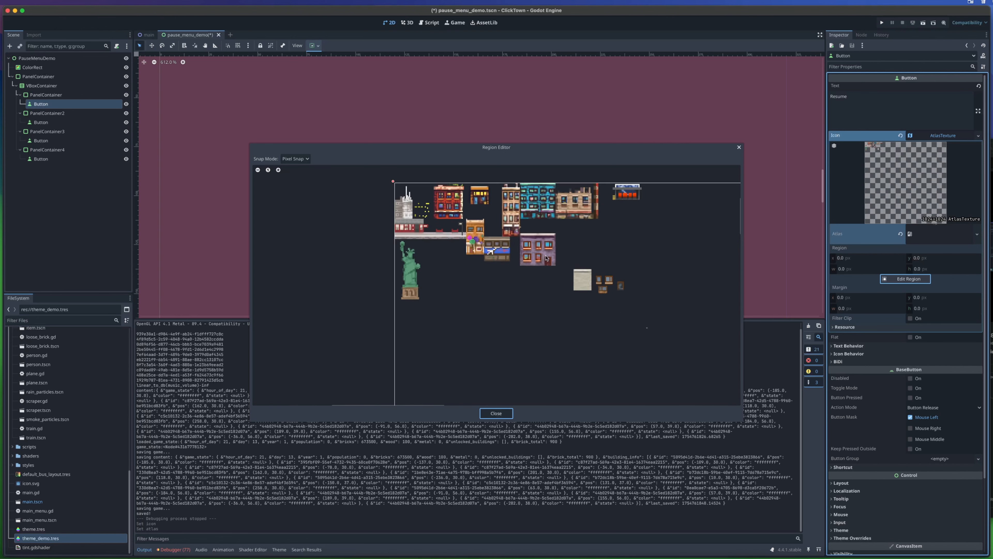
middle_click_drag(536, 278, 439, 284)
scroll(439, 239, "up", 4)
middle_click_drag(579, 176, 473, 318)
scroll(473, 318, "up", 1)
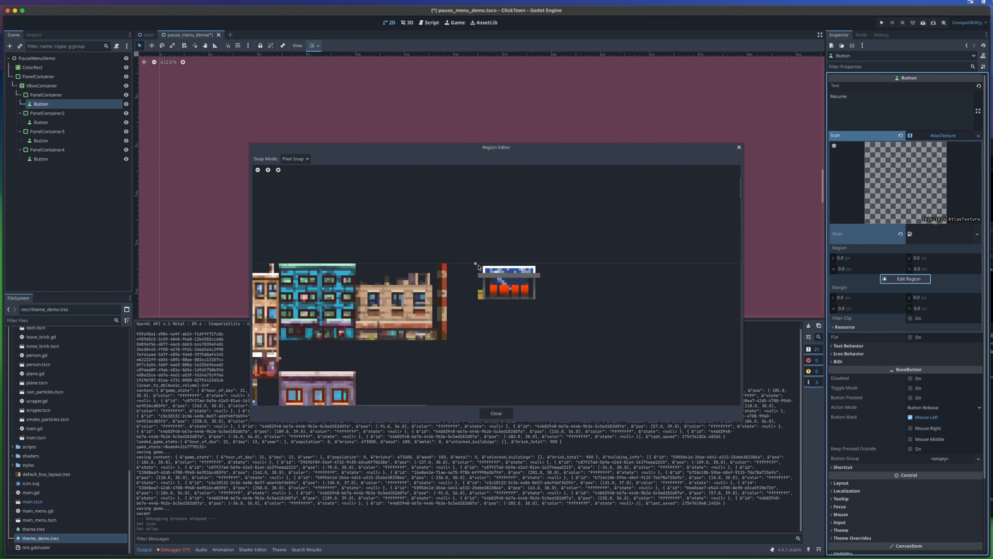
left_click_drag(474, 262, 541, 305)
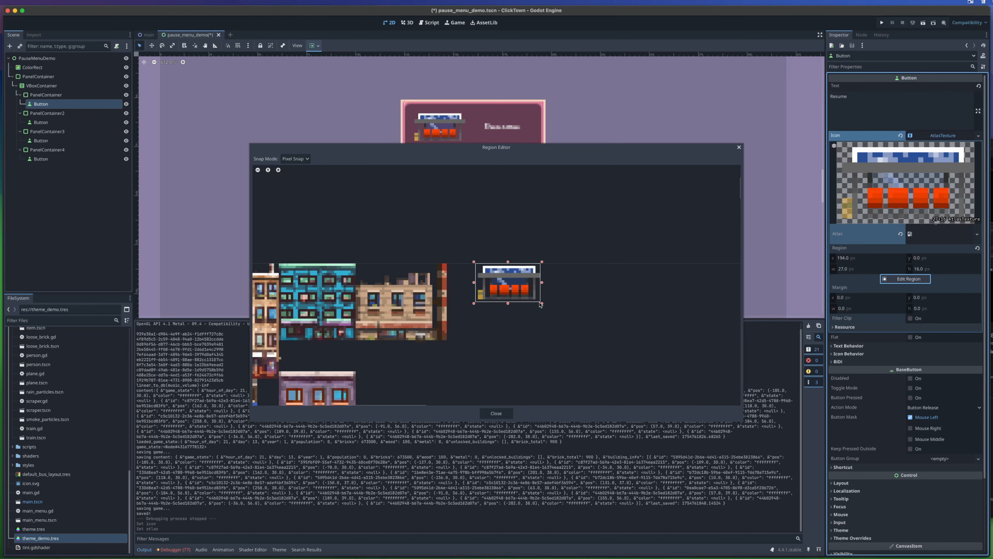
left_click(496, 414)
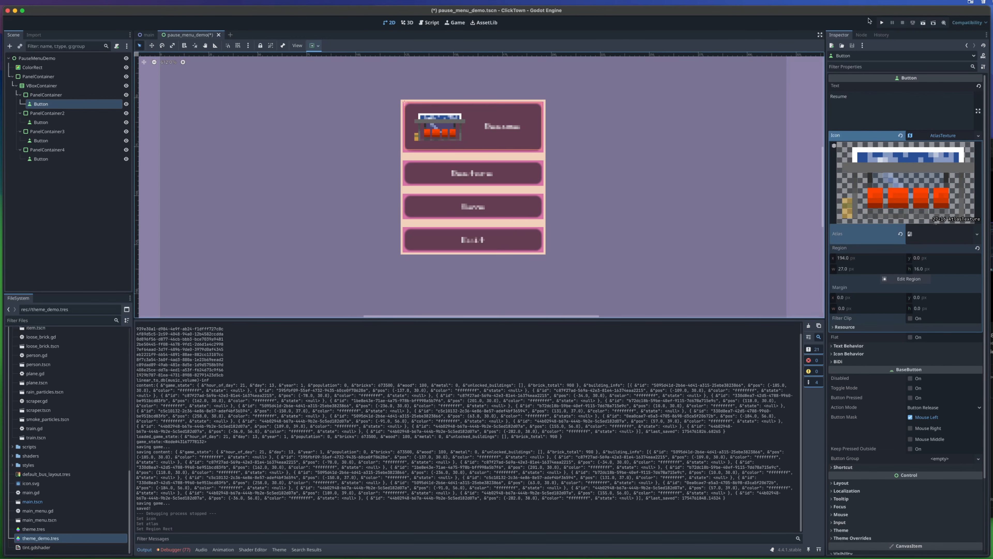
key("super+b")
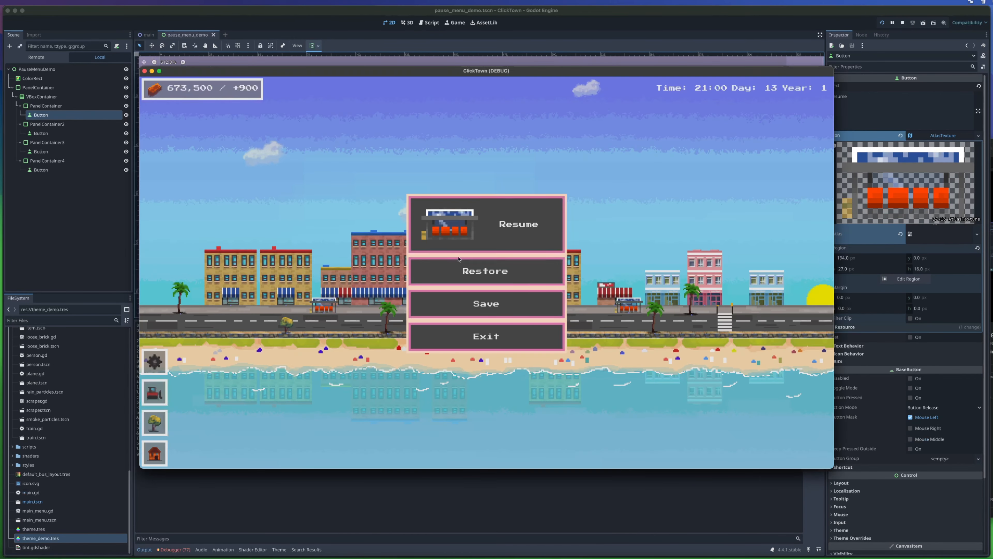
left_click(144, 71)
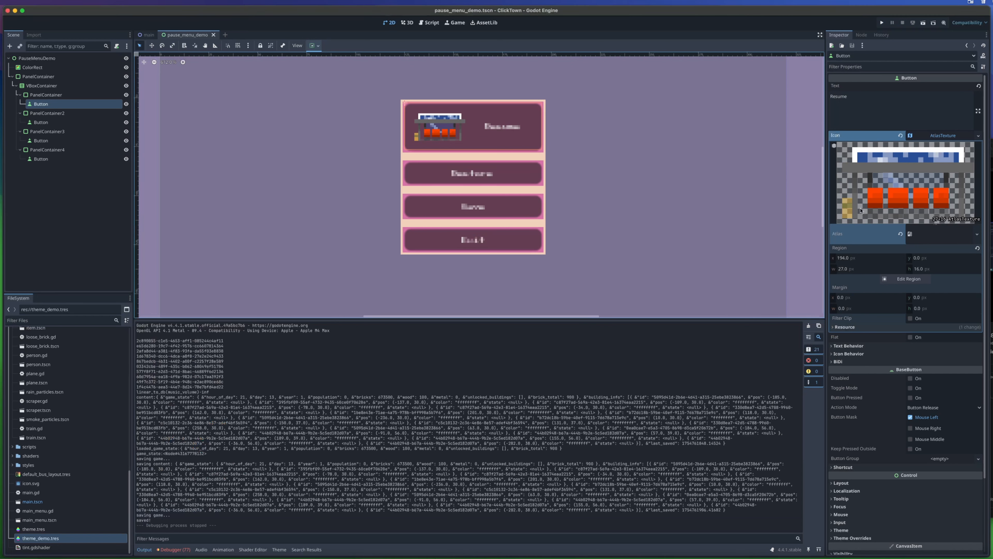
- Enable Expand Icon in the Resume button's icon behavior and check the icon's size in the running game
left_click(936, 135)
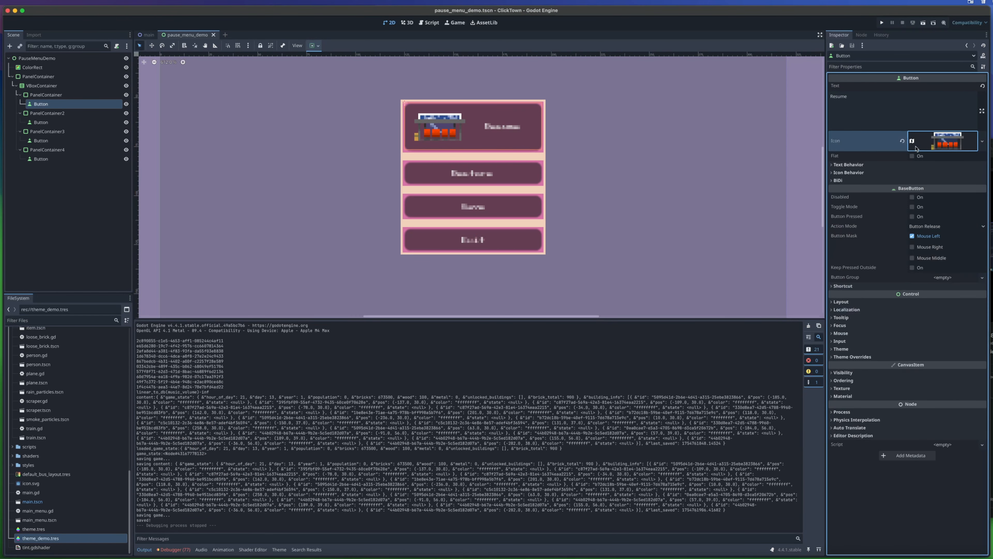
left_click(867, 172)
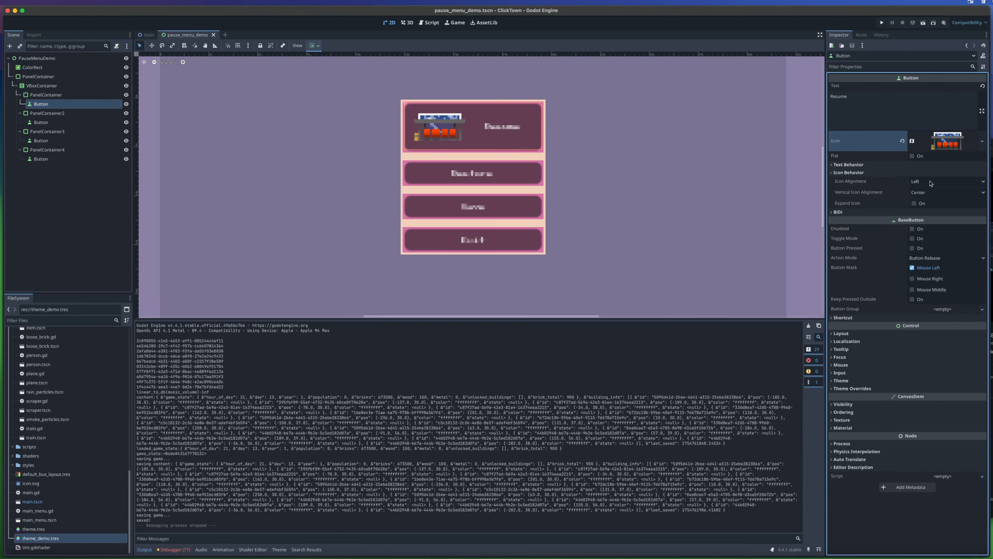
left_click(913, 203)
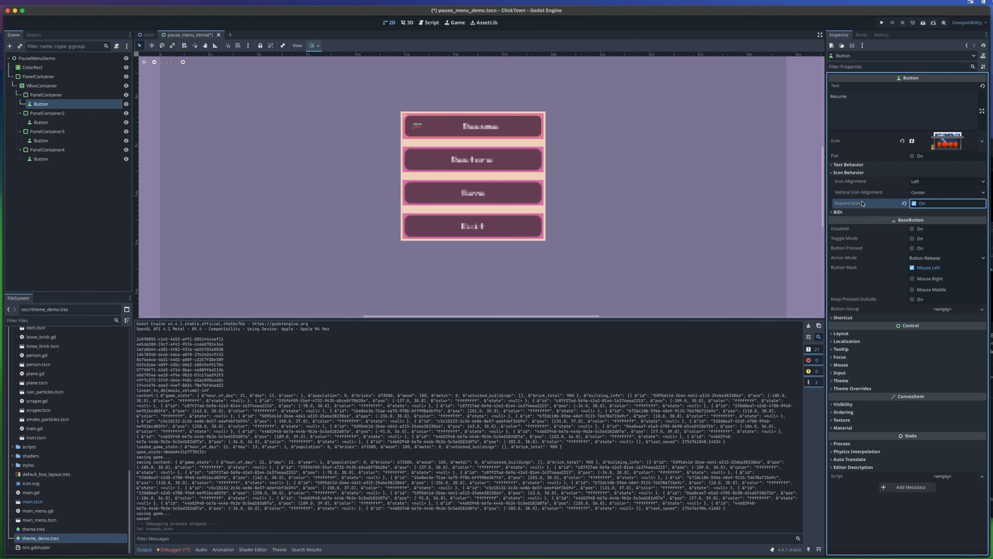
left_click(882, 22)
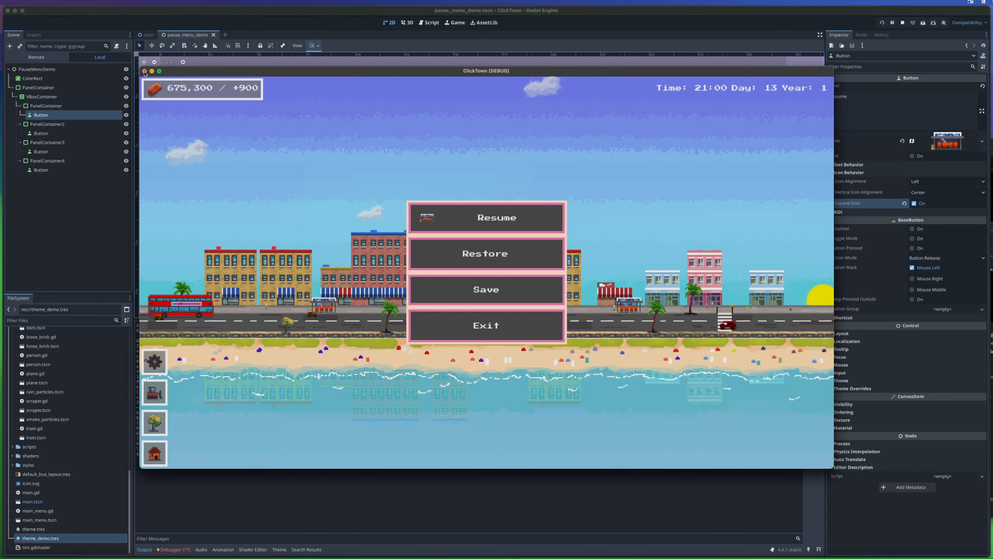
left_click(145, 71)
- Clear the Resume button's icon and check the menu in the running game
left_click(982, 141)
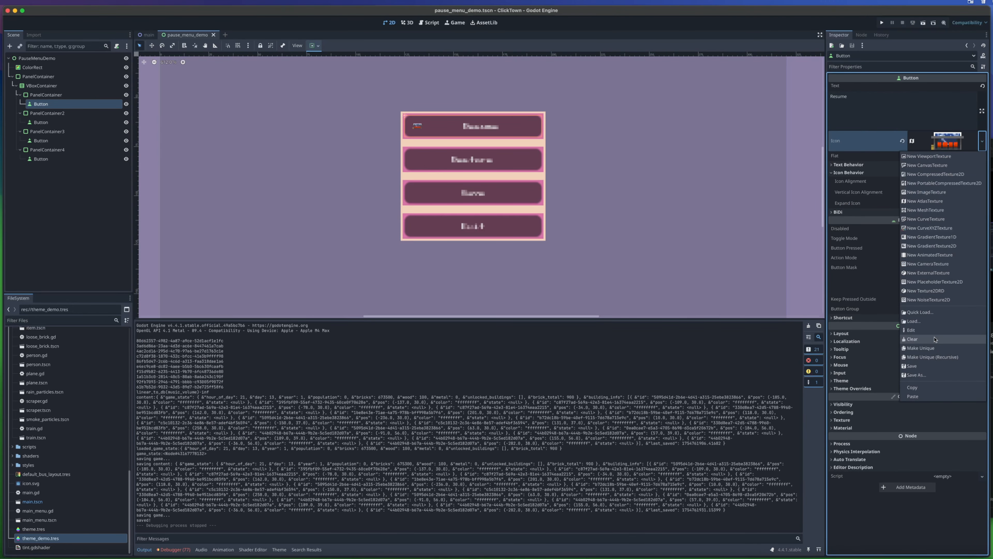
left_click(912, 338)
left_click(881, 23)
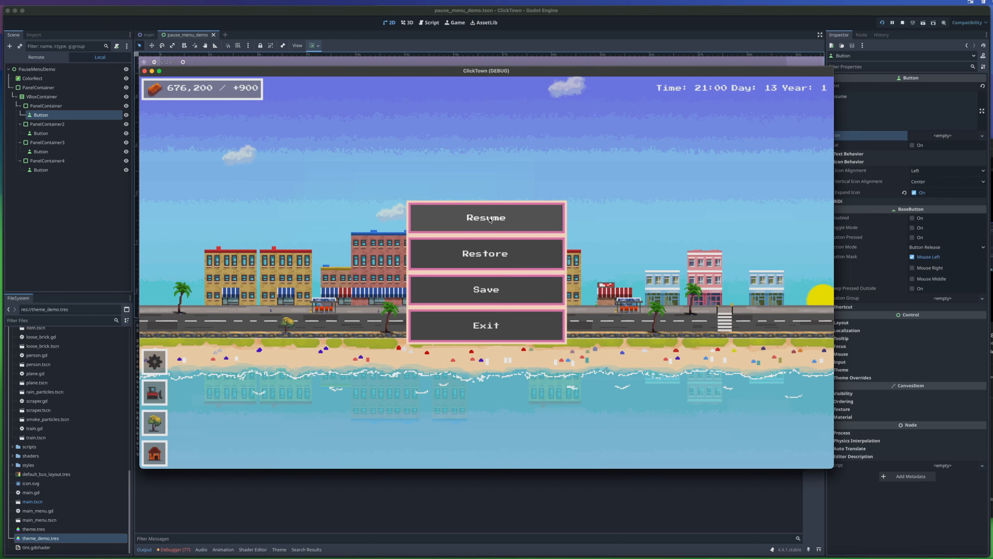
left_click(144, 71)
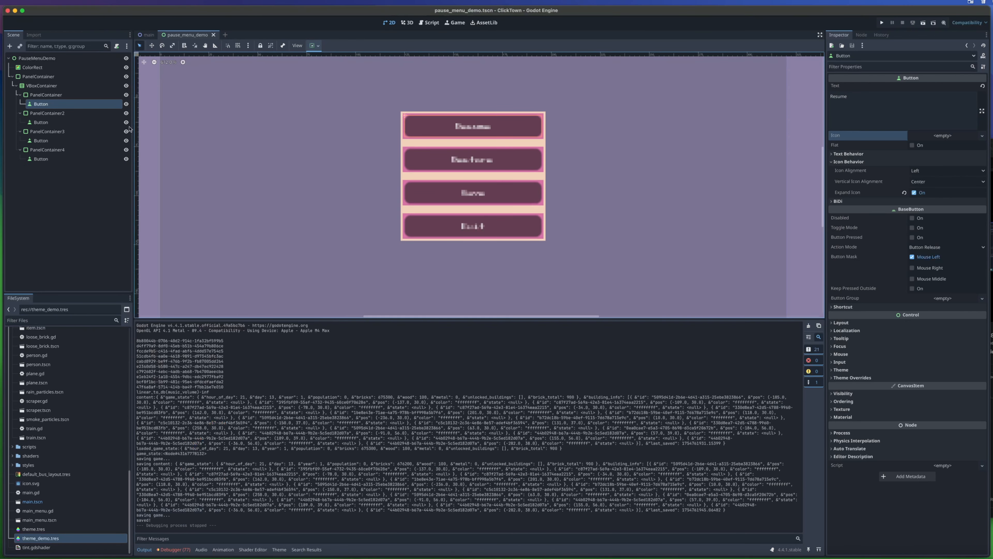
- Add the Button type to theme_demo.tres and override its normal style with a new StyleBoxFlat
left_click(57, 539)
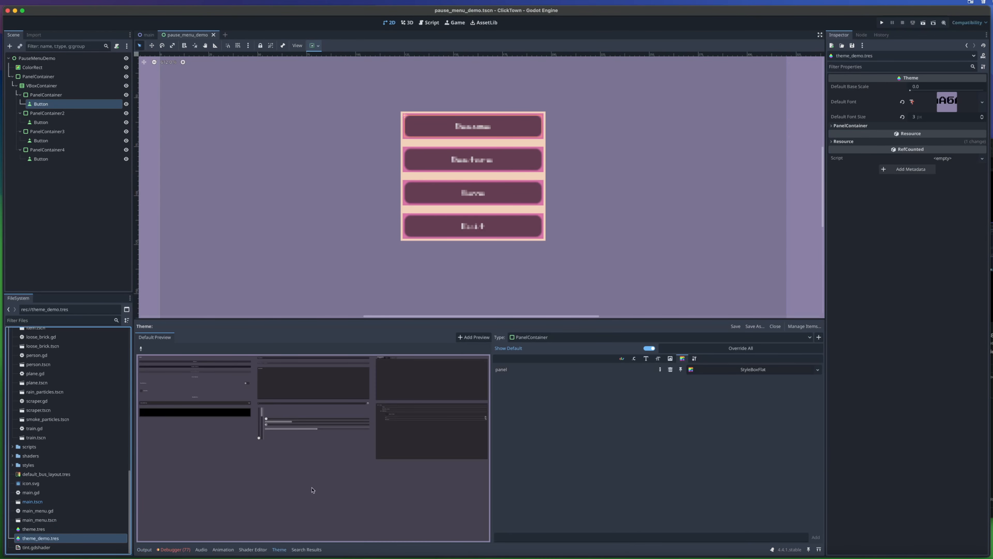
left_click(818, 337)
type("Button")
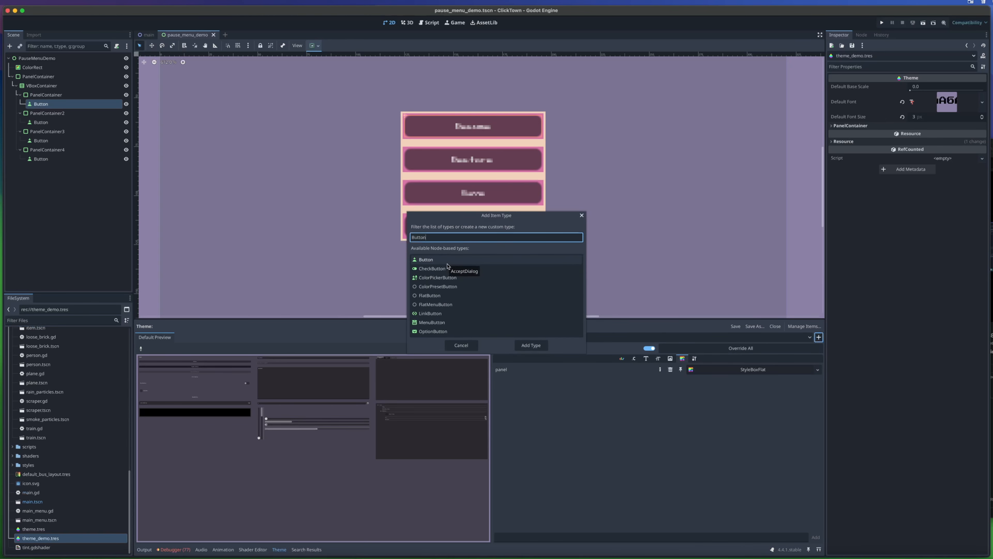
double_click(443, 260)
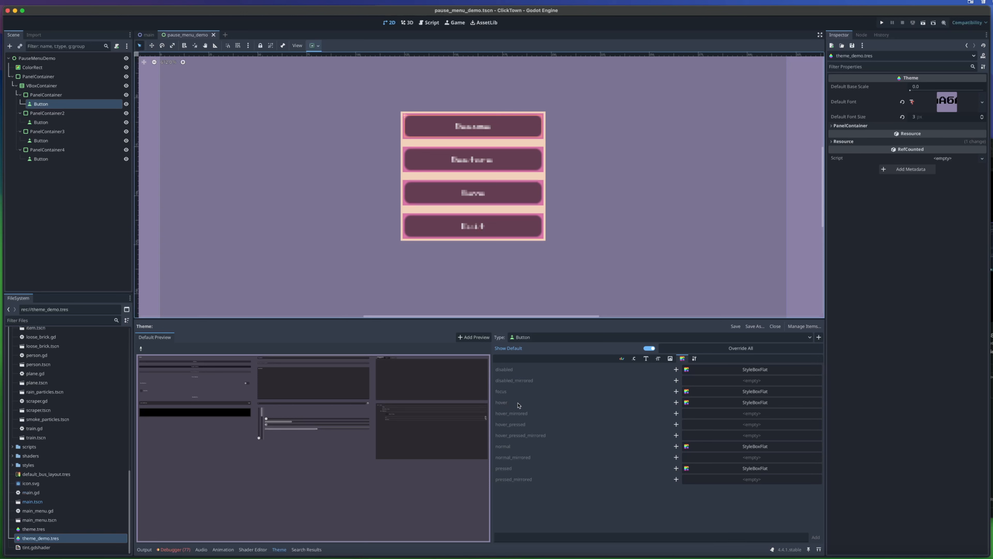
left_click(676, 446)
left_click(765, 447)
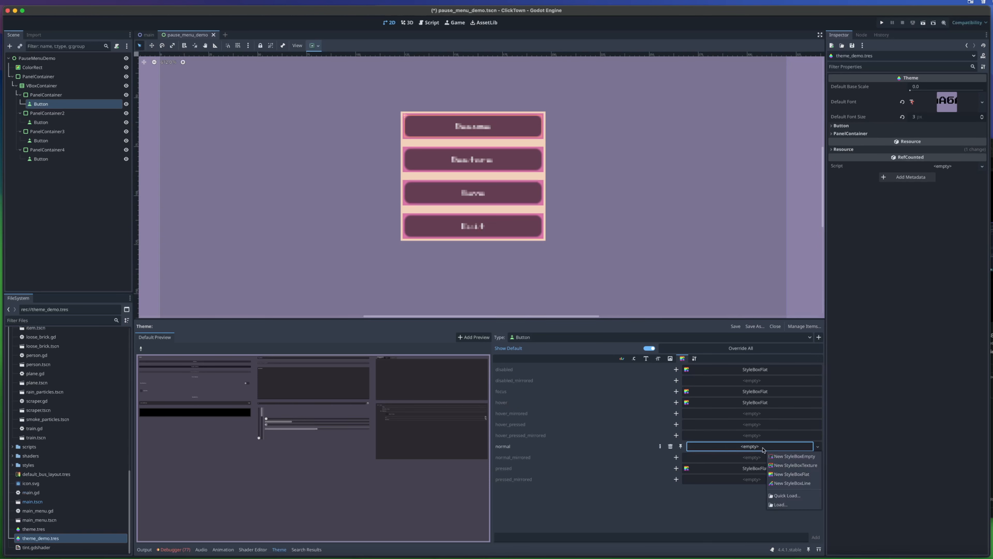
left_click(791, 474)
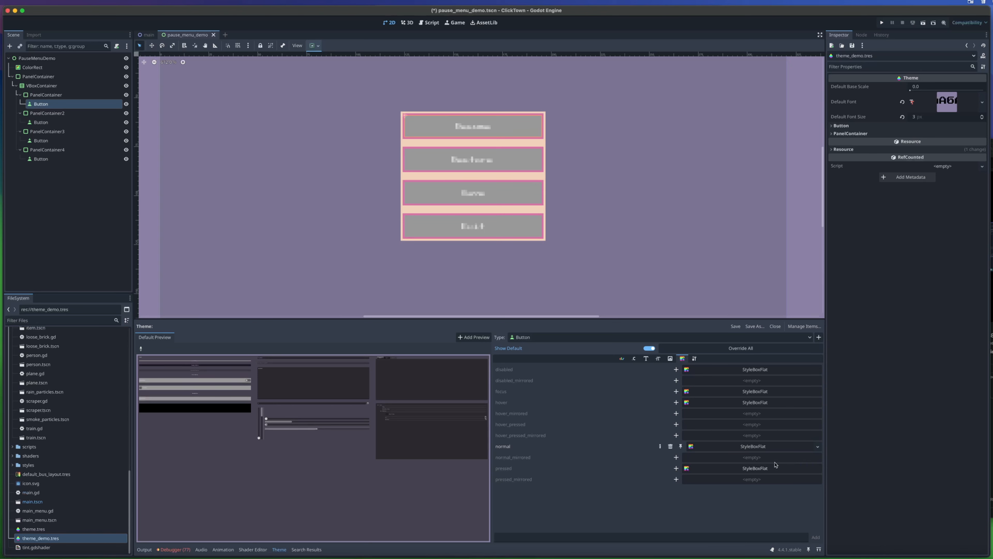
- Set the background color of the Button's normal StyleBoxFlat to dark red (64221e) and check the buttons in the running game
left_click(773, 445)
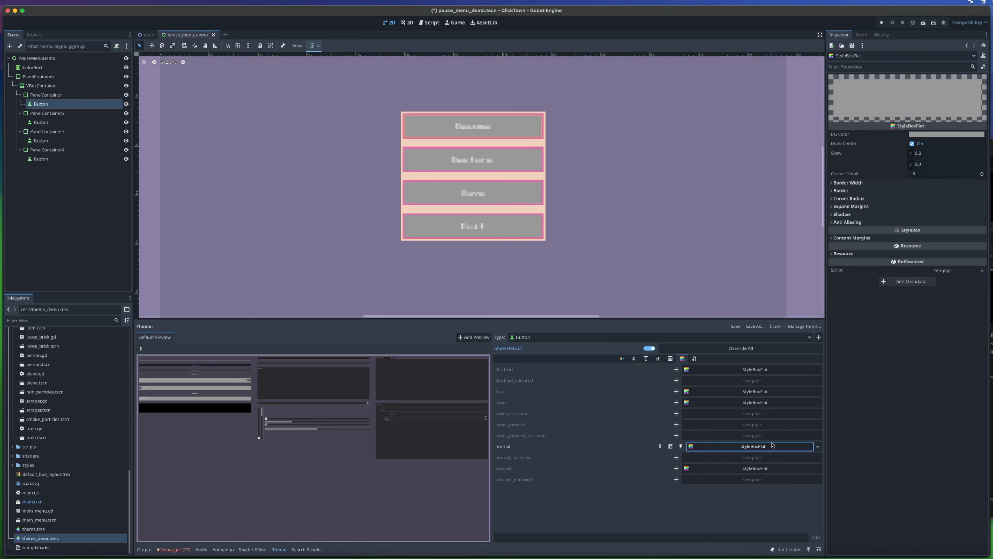
left_click(946, 134)
mouse_move(982, 185)
left_mouse_down()
mouse_move(982, 210)
mouse_move(961, 189)
mouse_move(963, 198)
left_mouse_up()
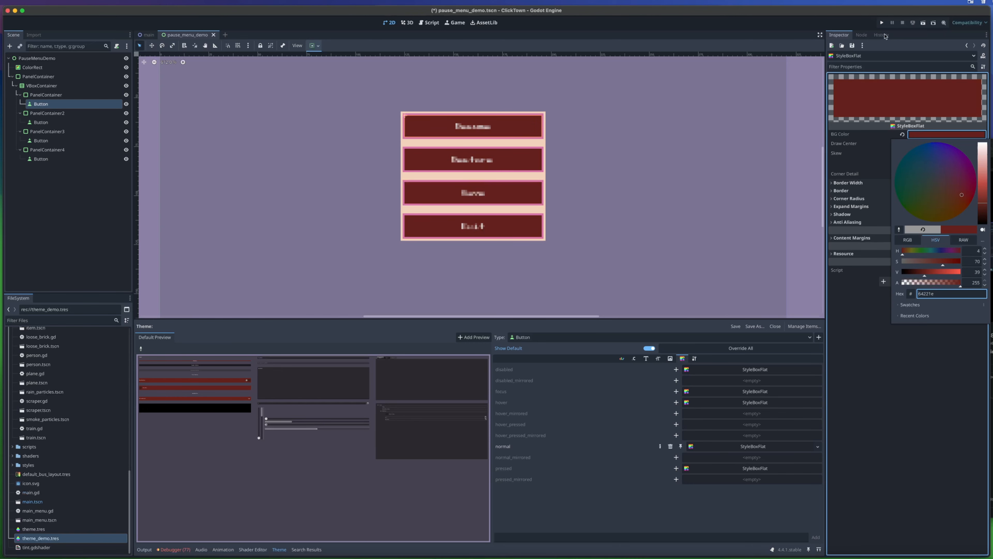
left_click(881, 22)
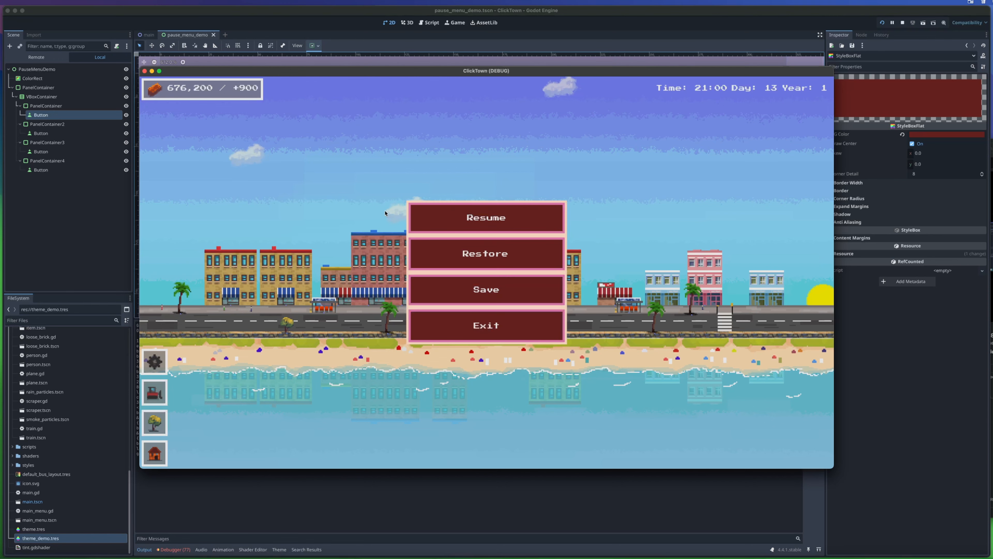
left_click(145, 71)
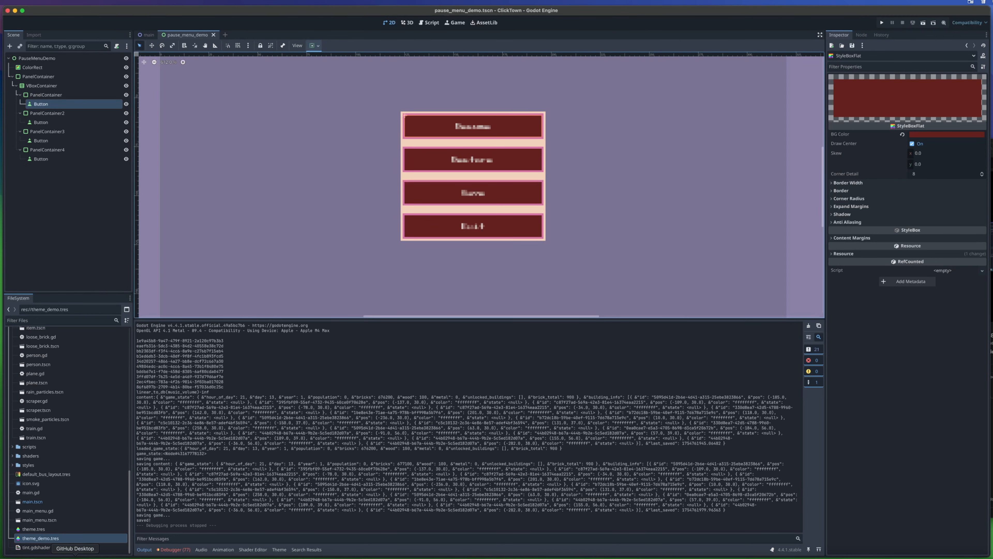
- Copy the Button's normal StyleBoxFlat into a new hover override in theme_demo.tres and make it unique
left_click(41, 538)
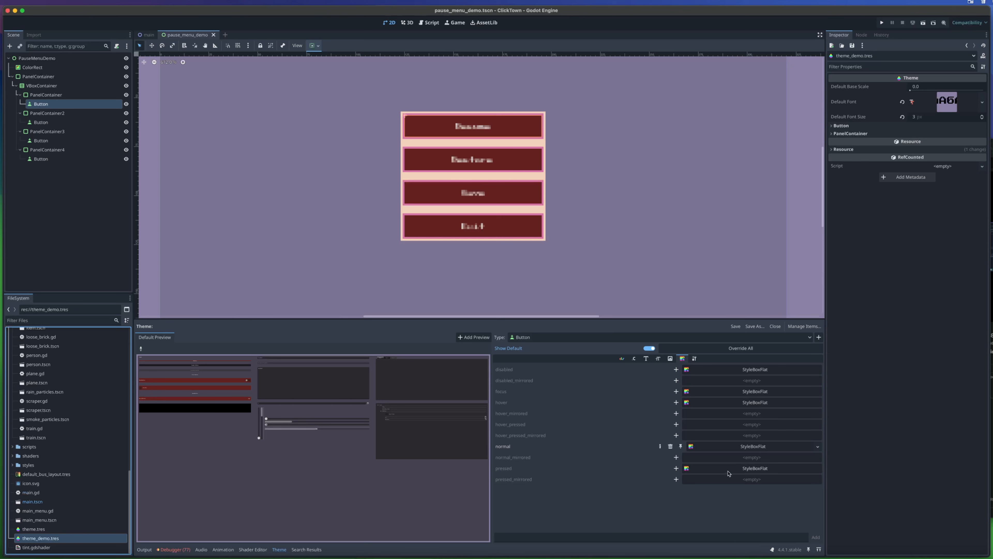
right_click(750, 448)
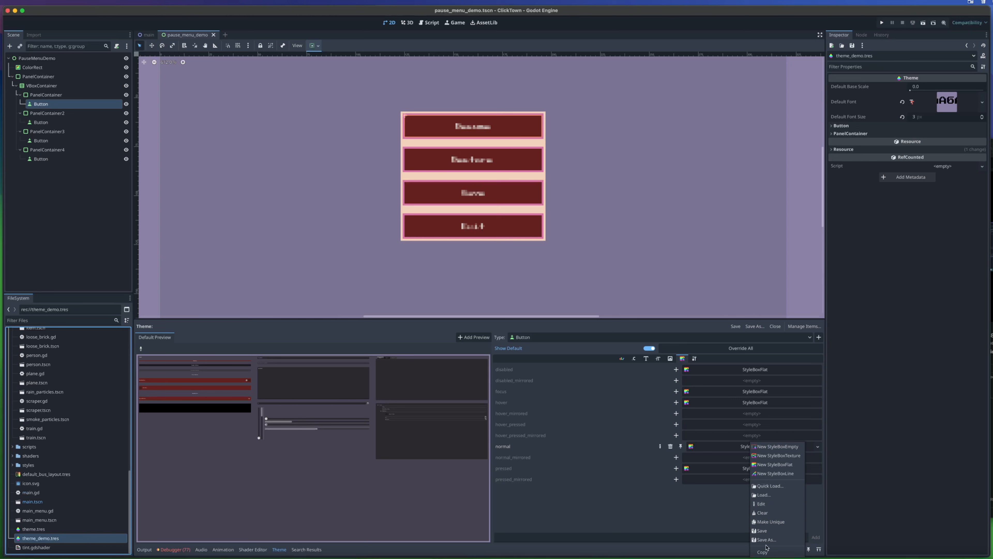
left_click(763, 552)
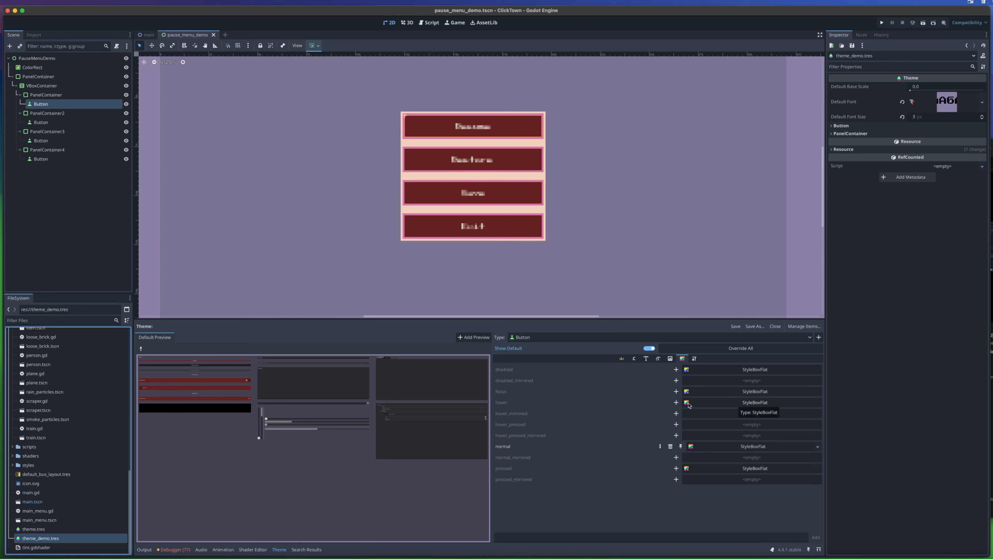
left_click(676, 402)
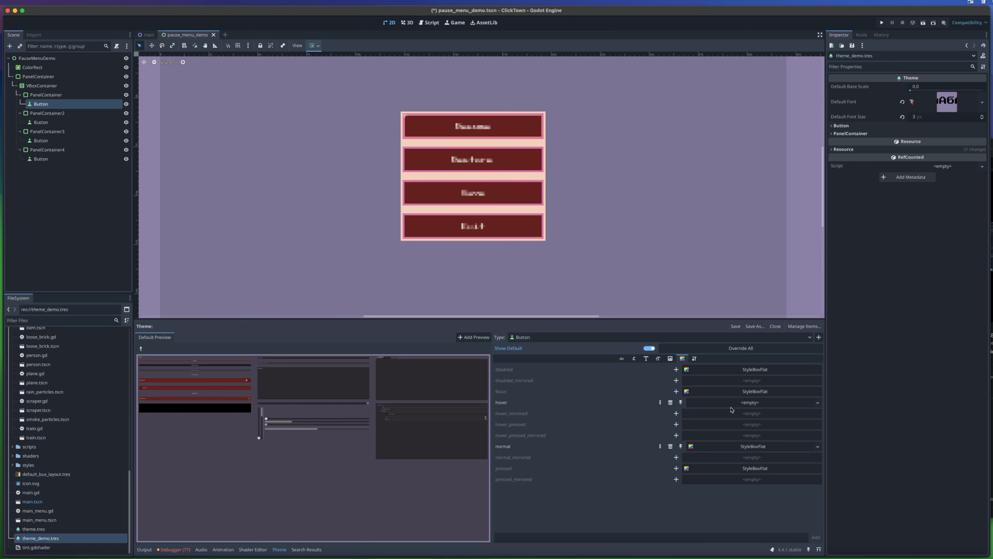
left_click(742, 405)
left_click(767, 470)
left_click(769, 404)
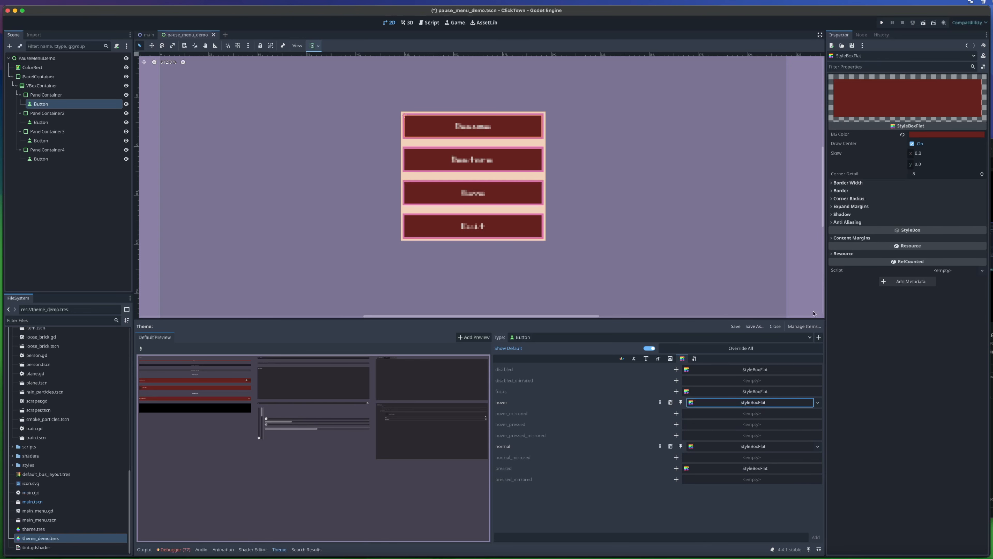
right_click(769, 402)
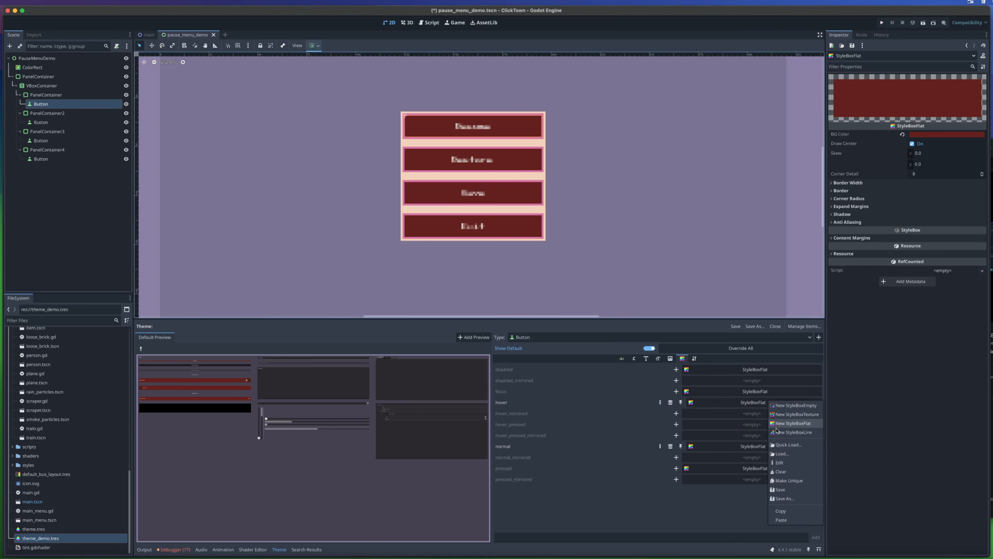
left_click(790, 481)
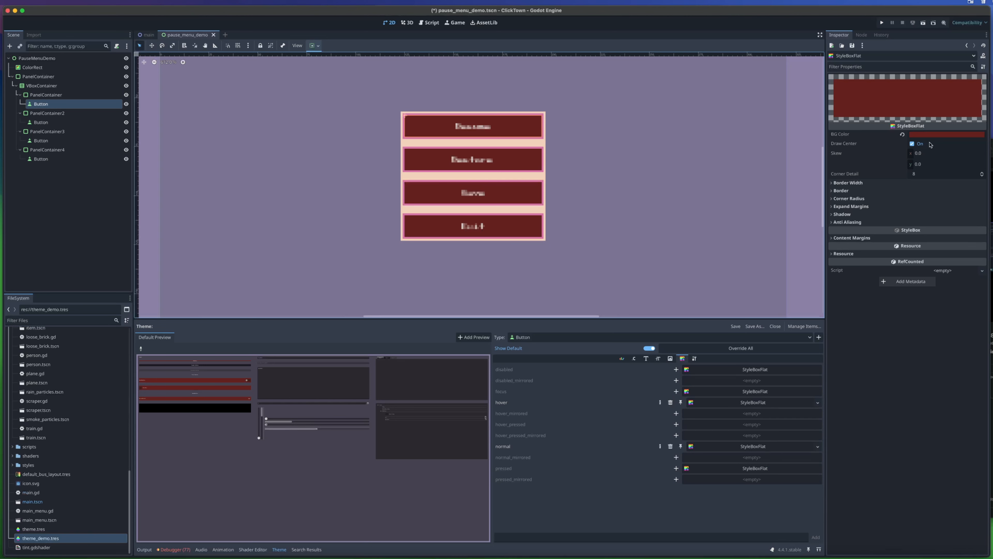
- Set the background color of the Button's hover StyleBoxFlat to a53f39 and check the menu in the running game
left_click(938, 135)
left_click(980, 188)
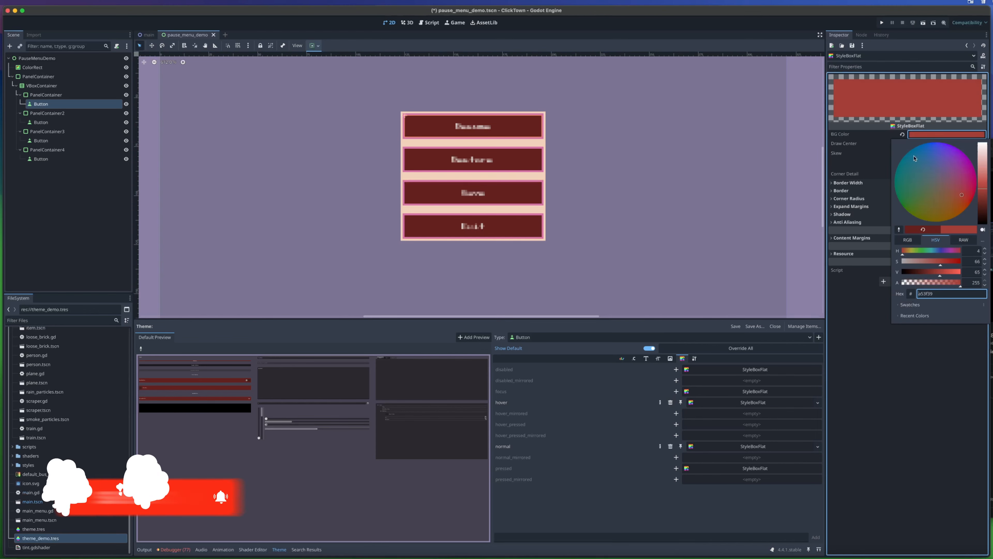
key("super+b")
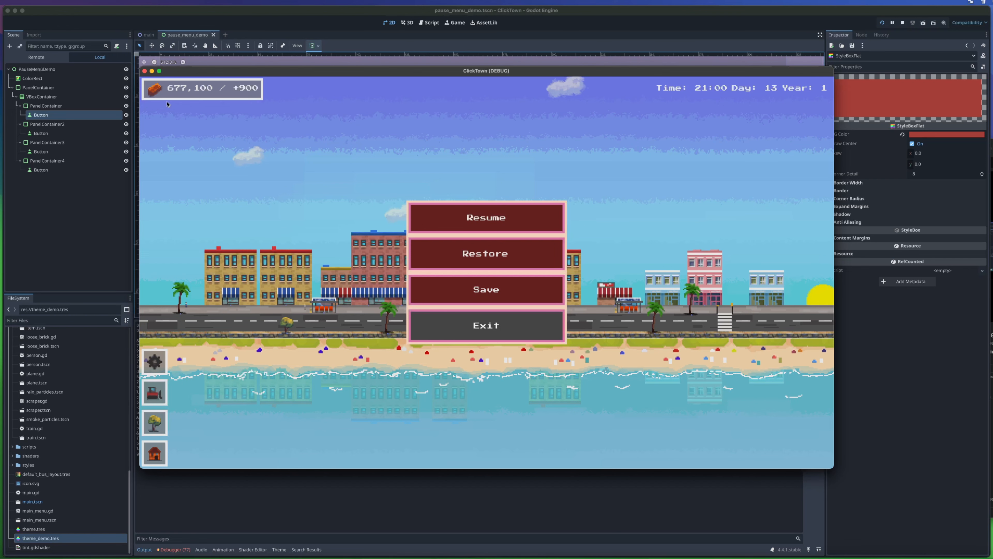
left_click(144, 71)
- Change the Button's hover StyleBoxFlat in theme_demo.tres to a bright red background and check the hover effect on Exit in the running game
left_click(59, 538)
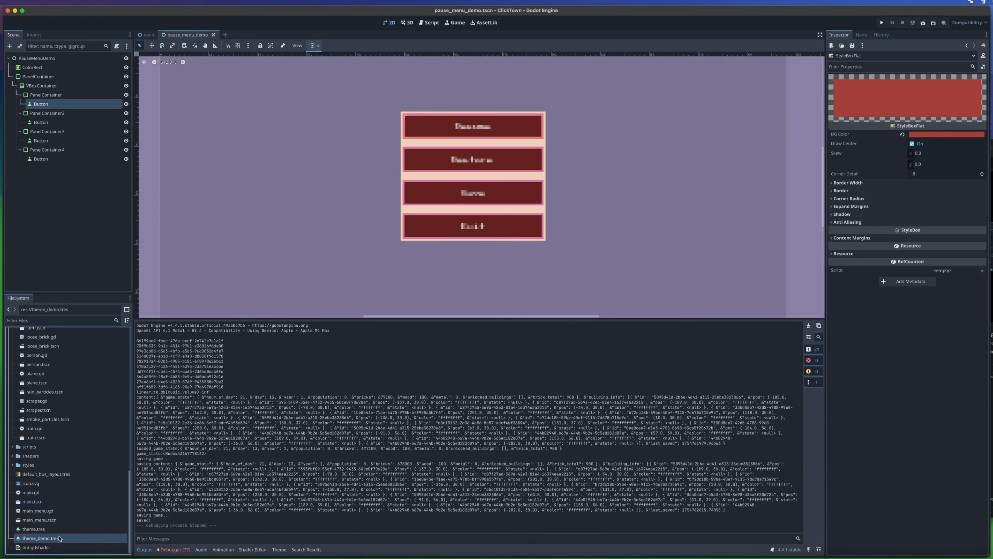
double_click(59, 539)
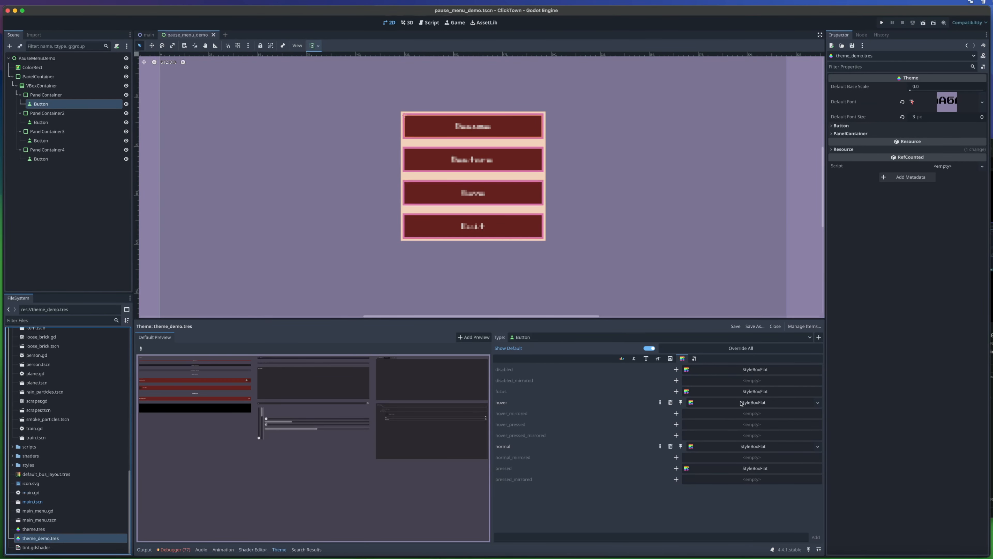
left_click(741, 403)
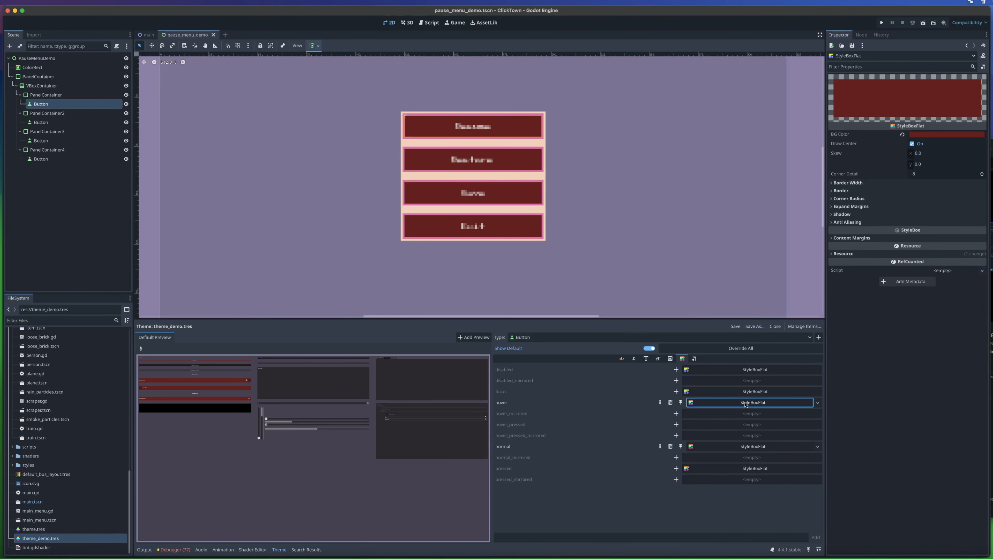
left_click(760, 446)
left_click(748, 403)
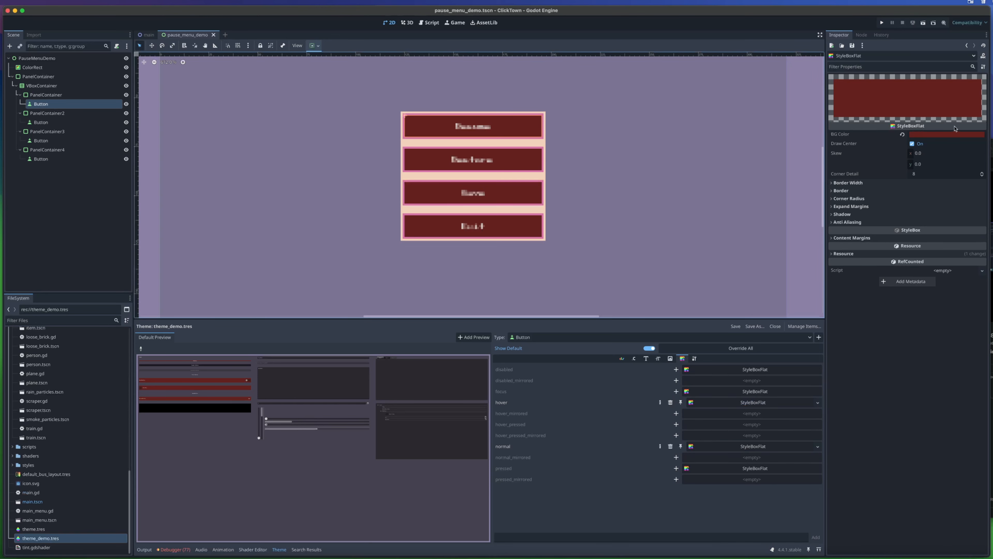
left_click(954, 135)
left_click(981, 187)
left_click(757, 446)
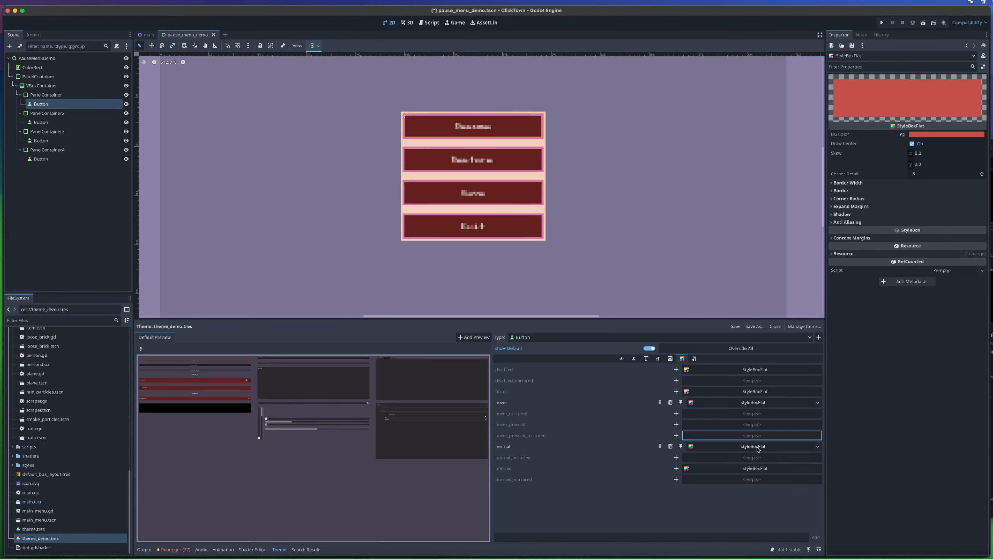
left_click(751, 403)
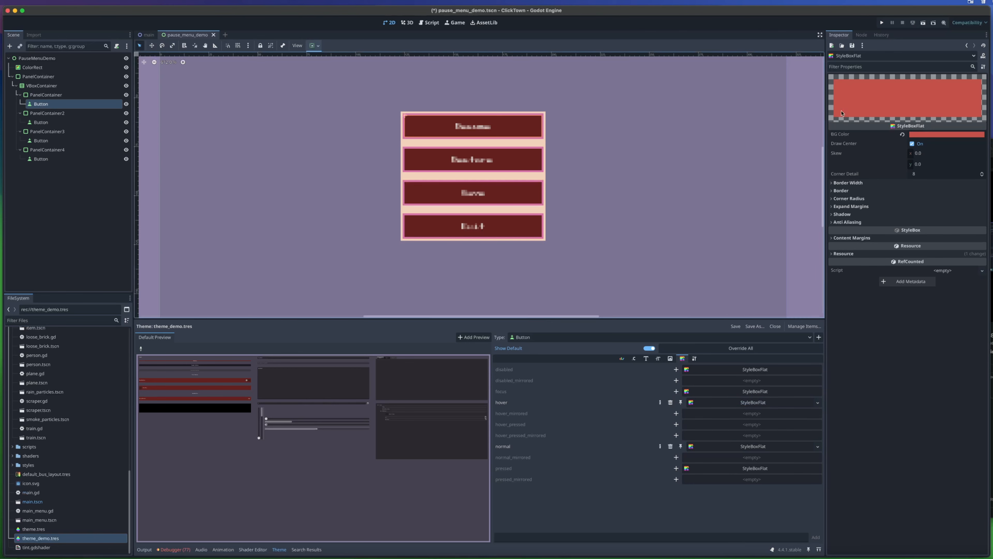
left_click(884, 23)
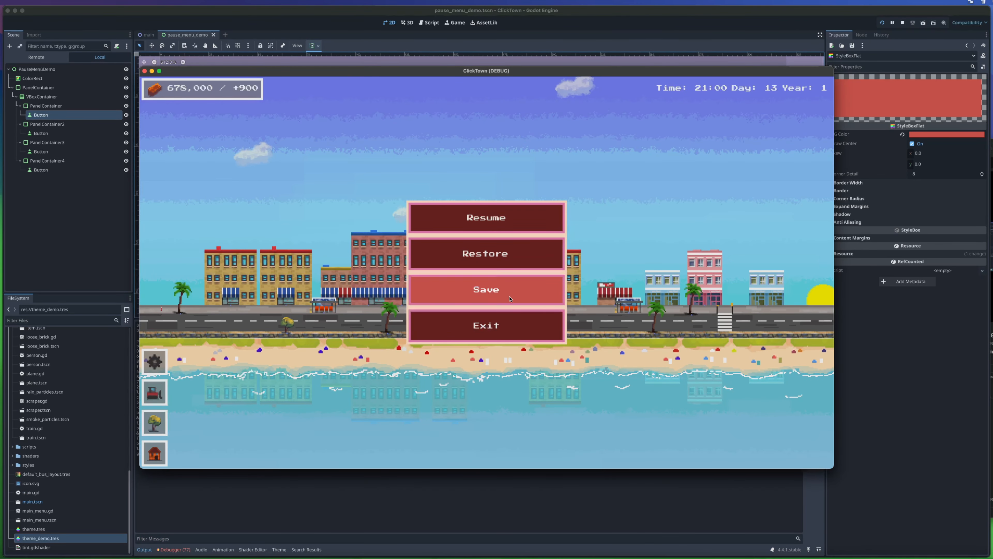
left_click(514, 327)
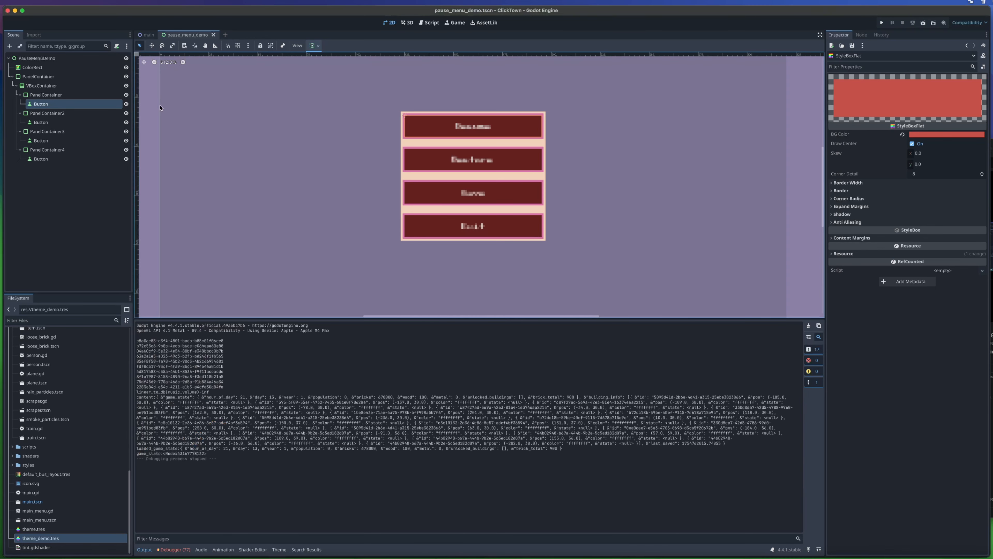
- Override the VBoxContainer's separation constant with a value of 1
left_click(55, 86)
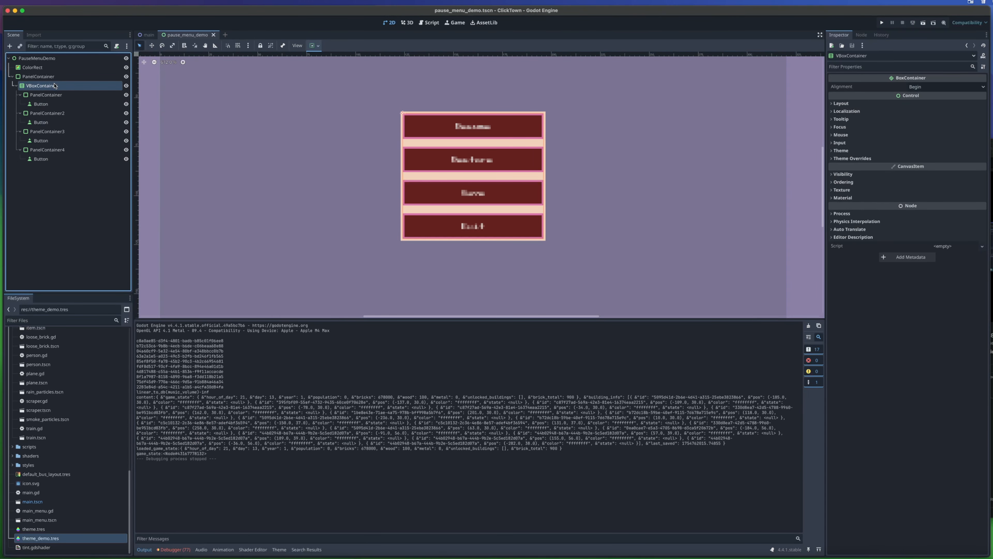
left_click(852, 158)
left_click(855, 166)
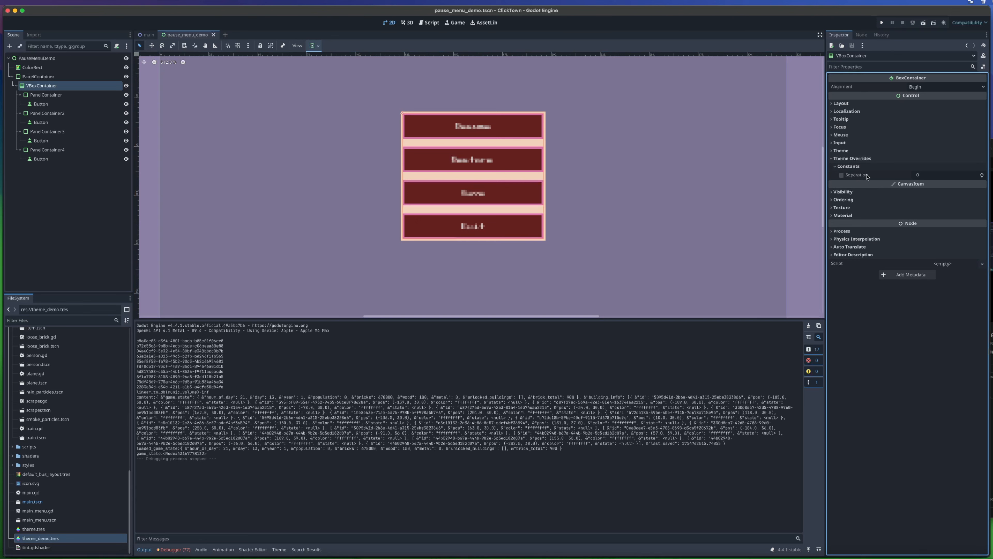
left_click(925, 177)
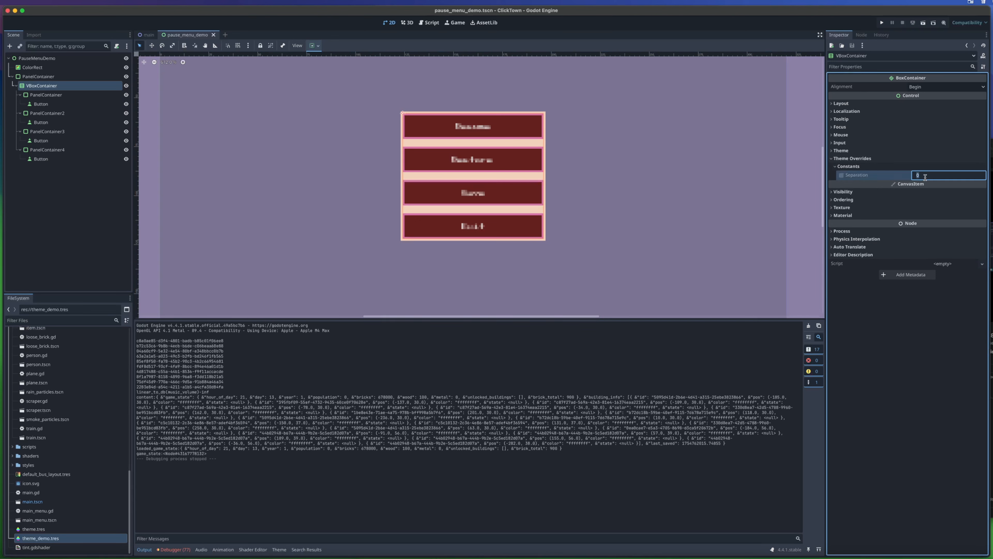
key("Return")
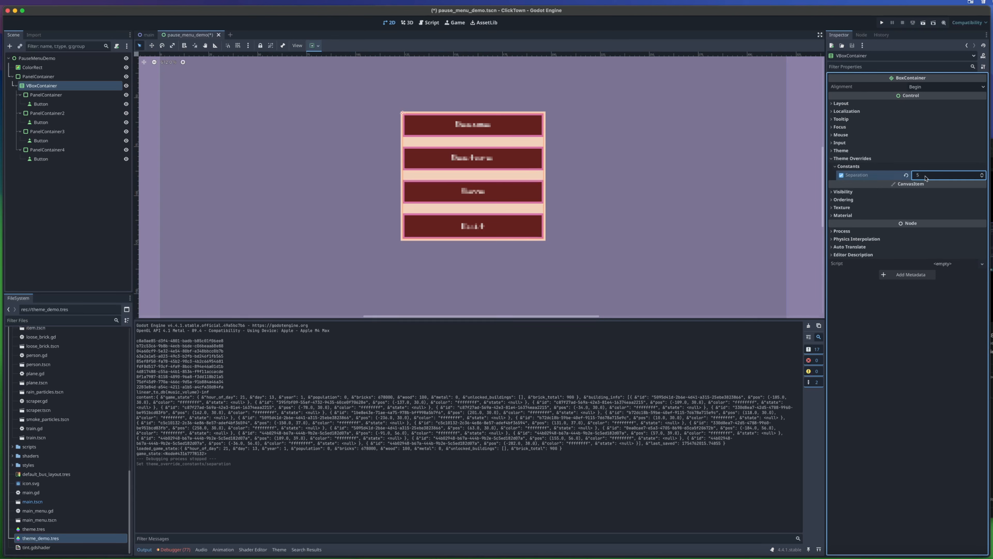
type("1")
key("Return")
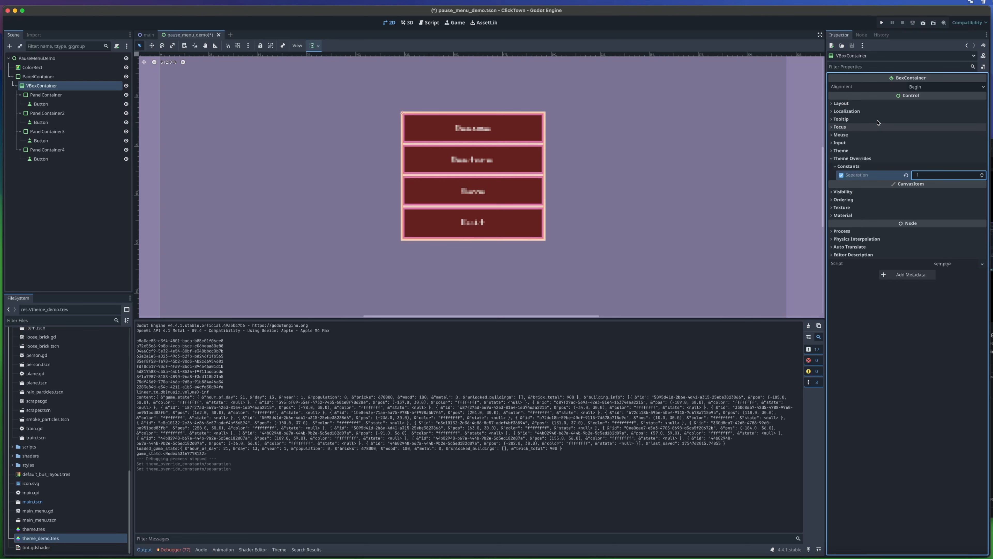
- Run the game to check the button spacing and the hover behavior in the pause menu
left_click(882, 22)
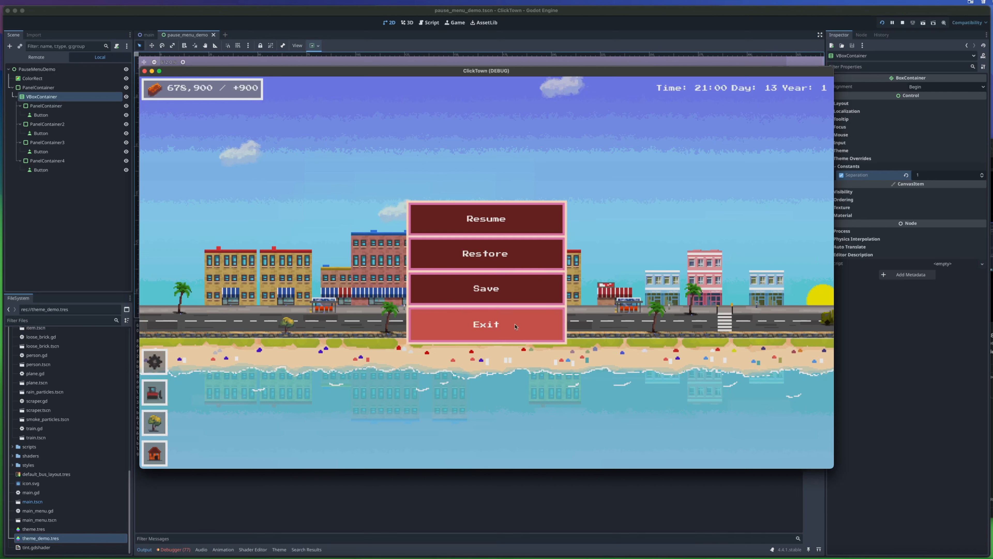
left_click(144, 71)
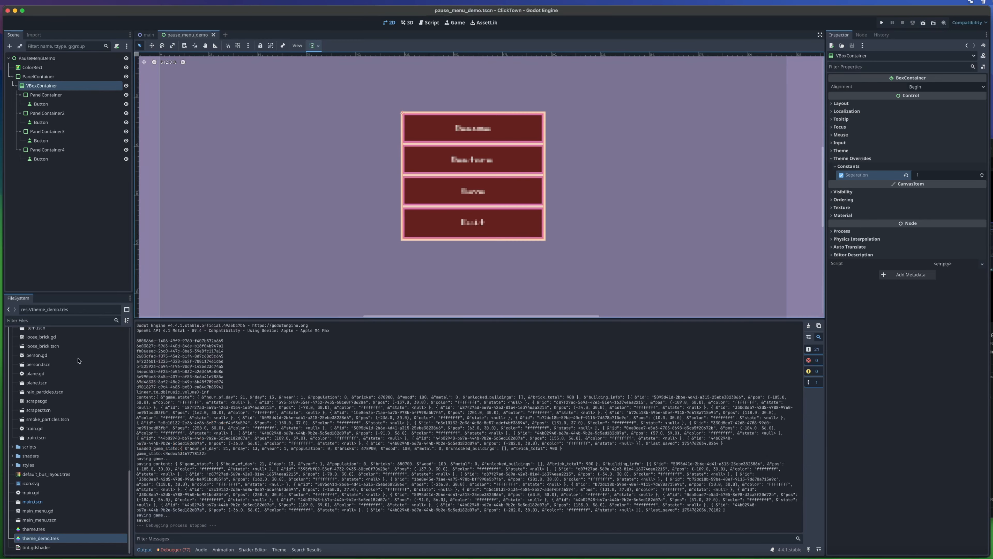
key("super+b")
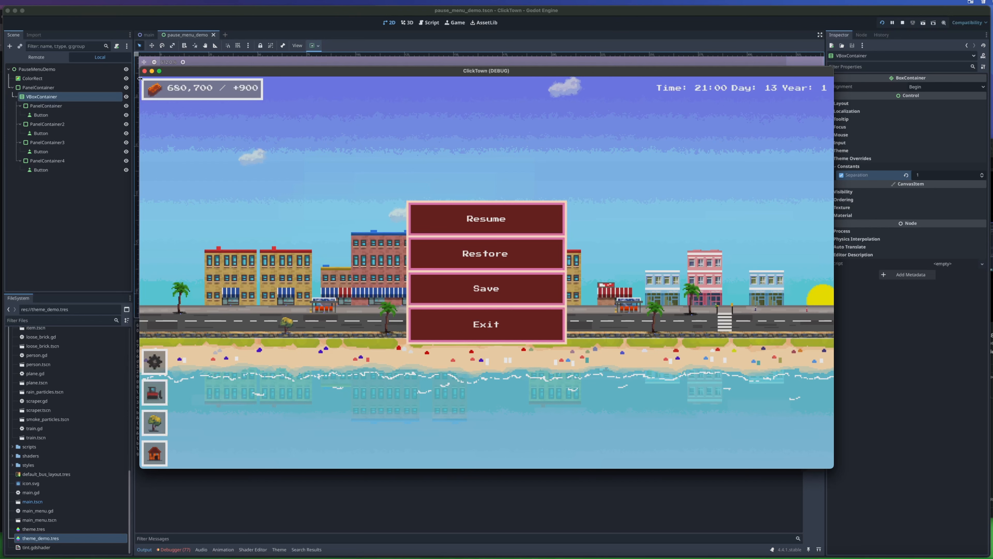
left_click(144, 71)
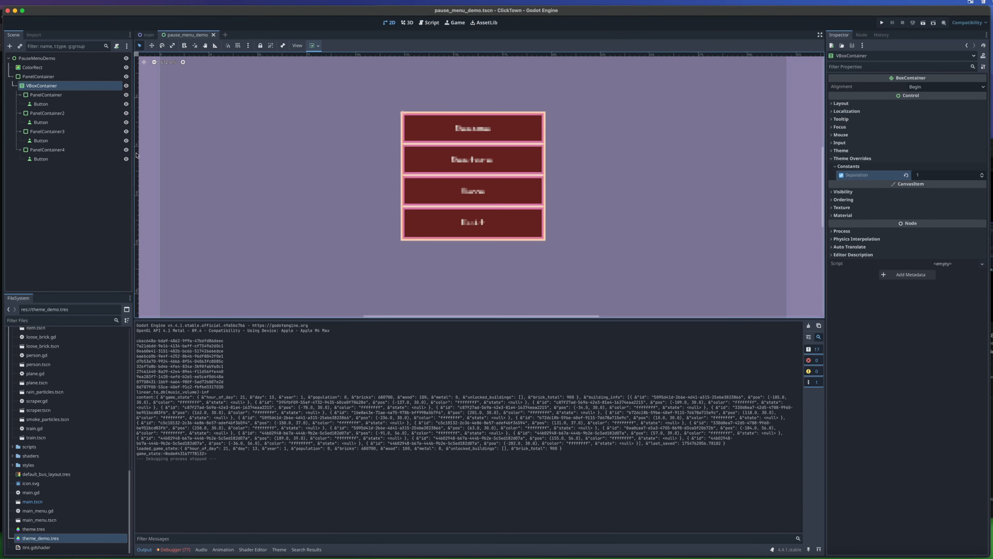
- Set the background color of the Button's normal StyleBoxFlat in theme_demo.tres to dark blue (1f396b) and check the menu in the running game
double_click(49, 538)
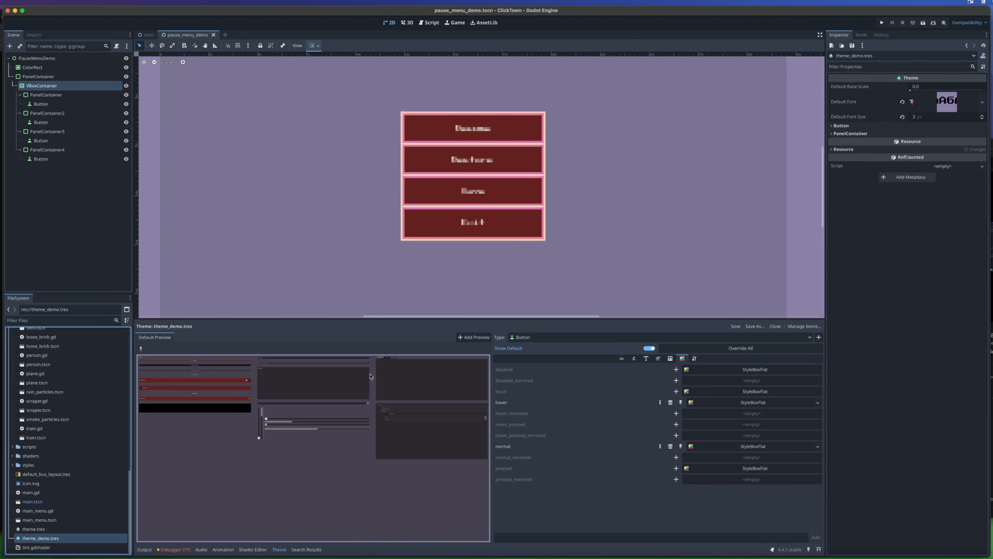
left_click(754, 446)
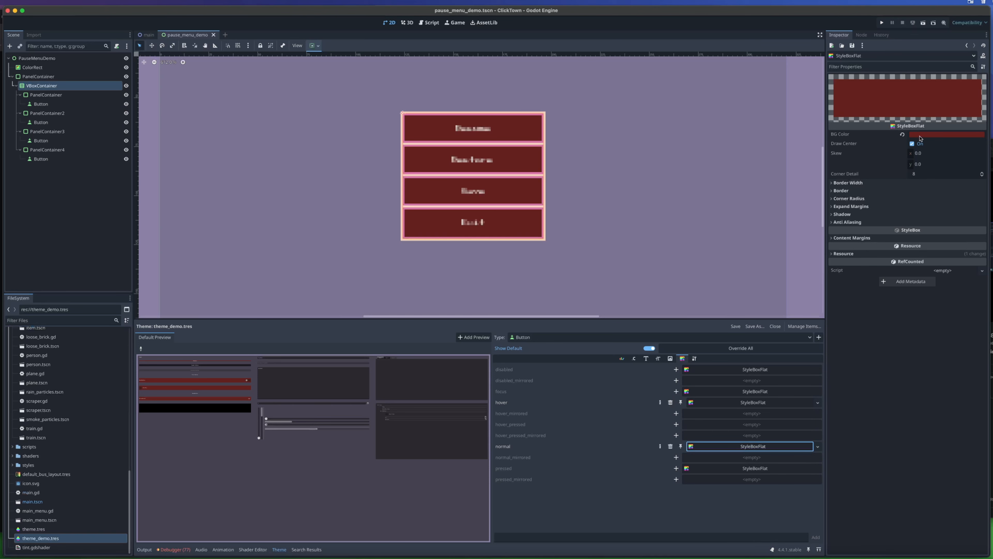
left_click(920, 135)
left_click(932, 158)
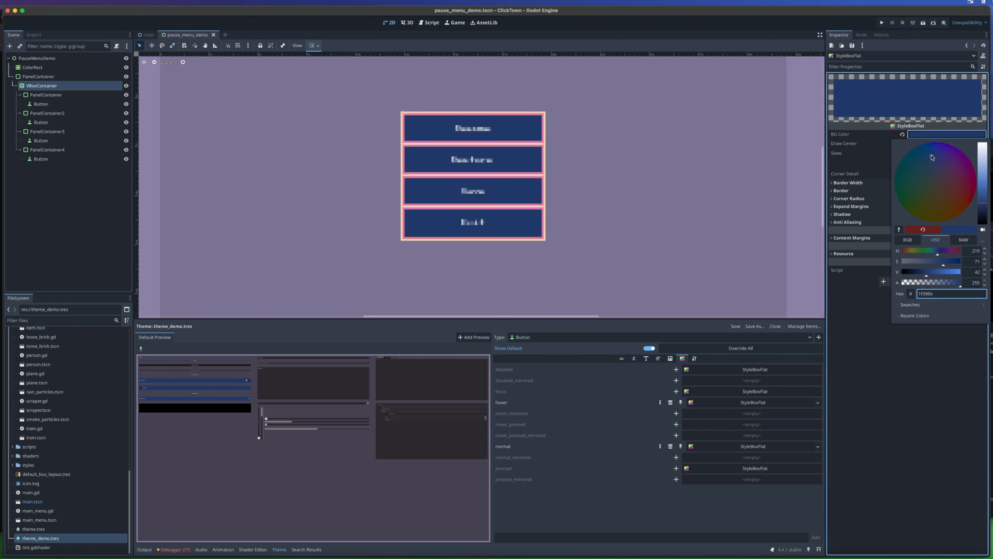
left_click(694, 105)
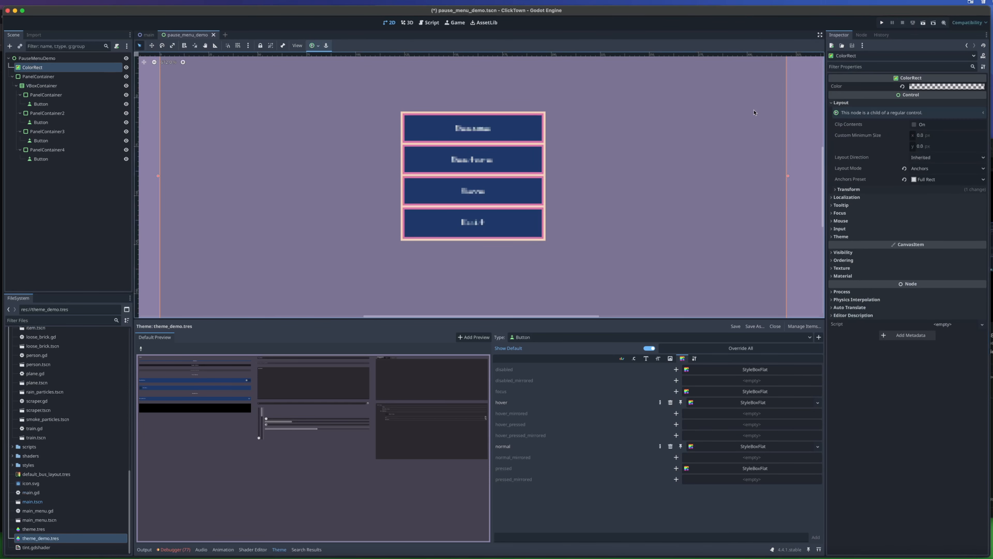
key("super+b")
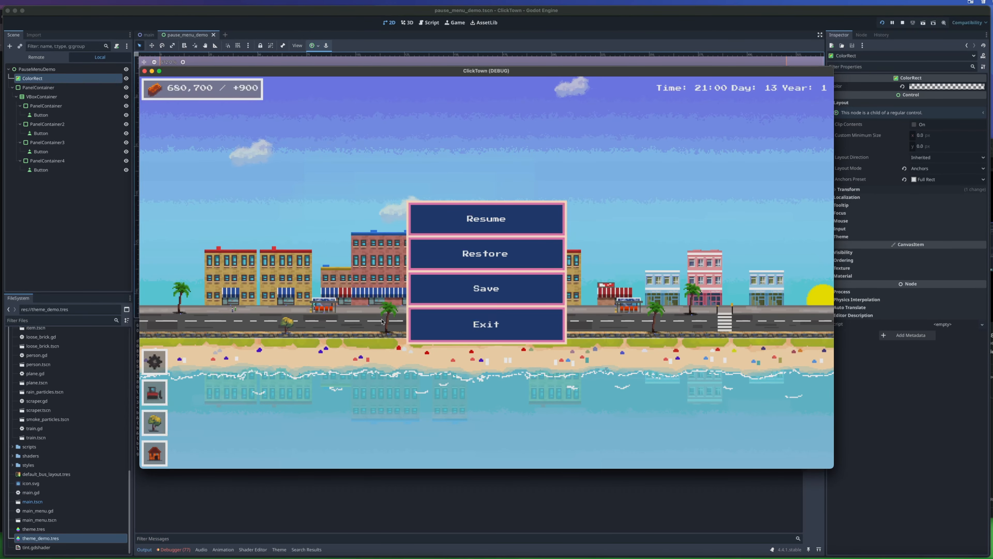
left_click(145, 71)
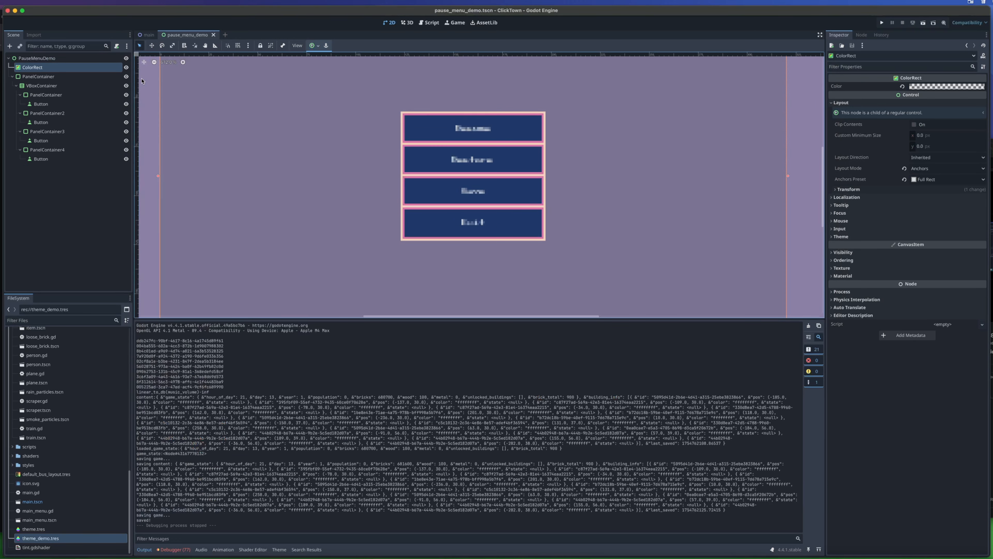
- Inspect the menu's panel containers and expand PanelContainer3's Panel style override to examine its StyleBoxFlat settings
left_click(65, 97)
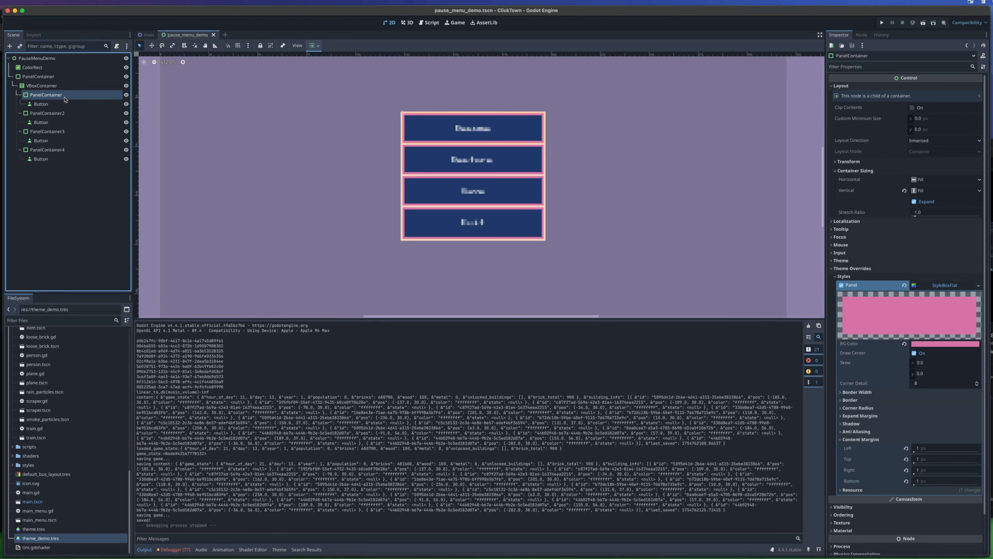
left_click(59, 113)
left_click(59, 132)
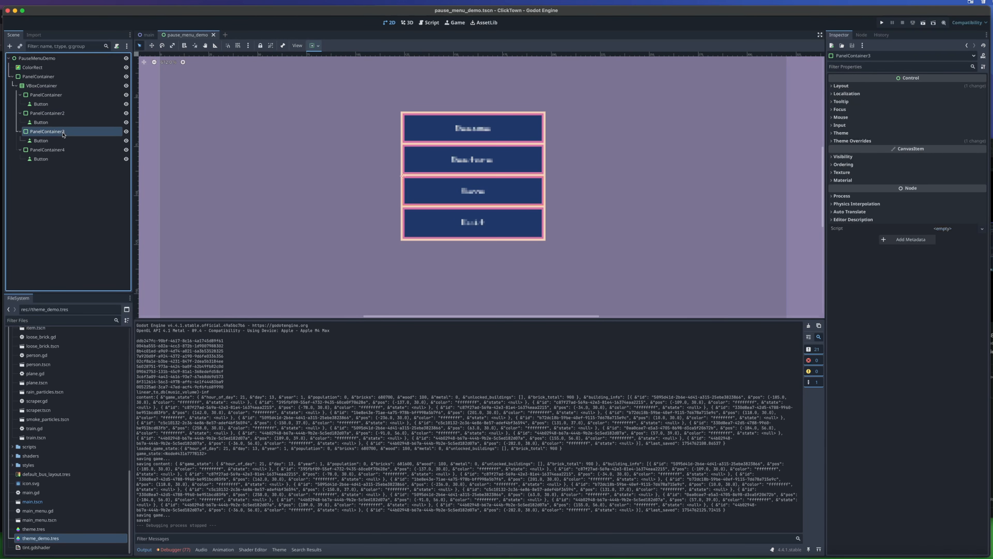
left_click(889, 141)
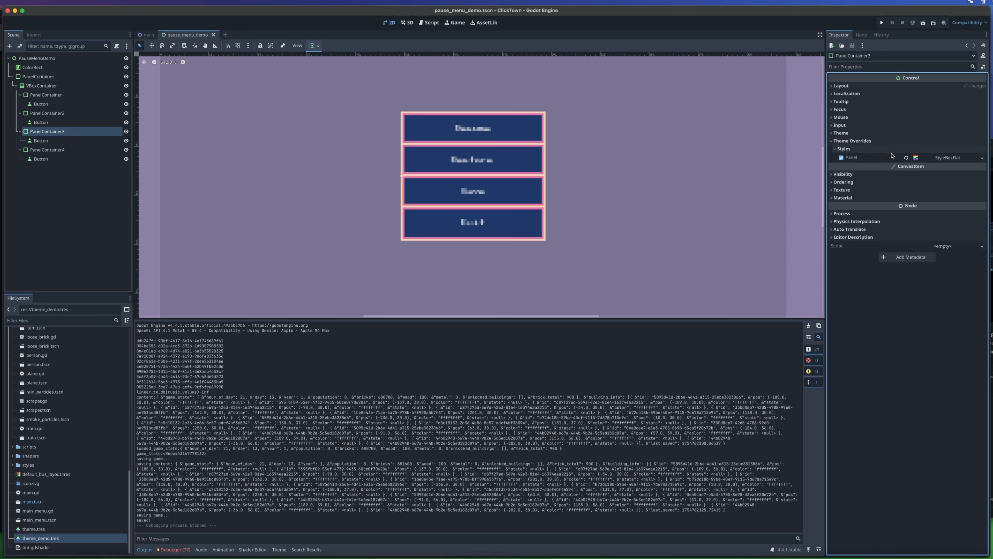
left_click(957, 159)
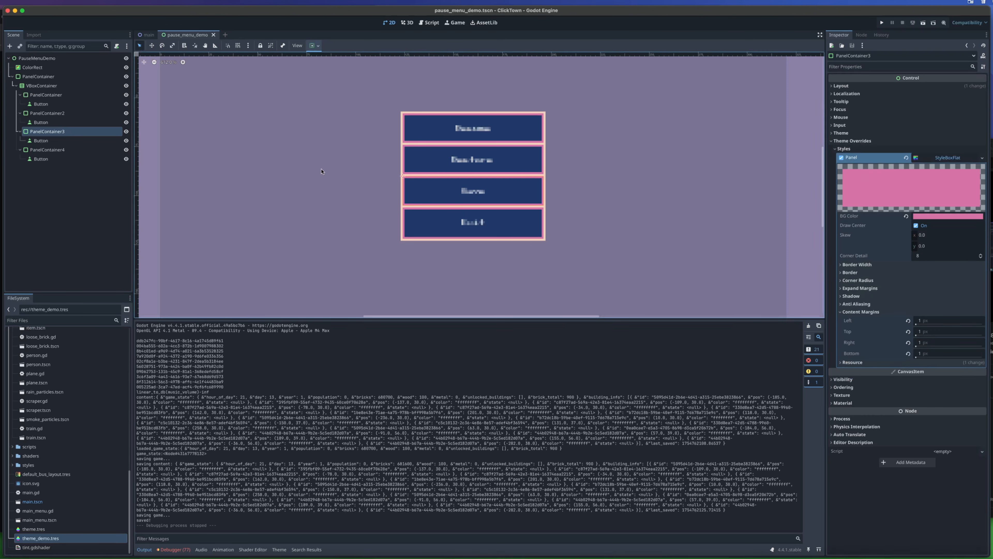
- Set the background color of PanelContainer4's Panel StyleBoxFlat override to olive green and check the menu in the running game
left_click(50, 151)
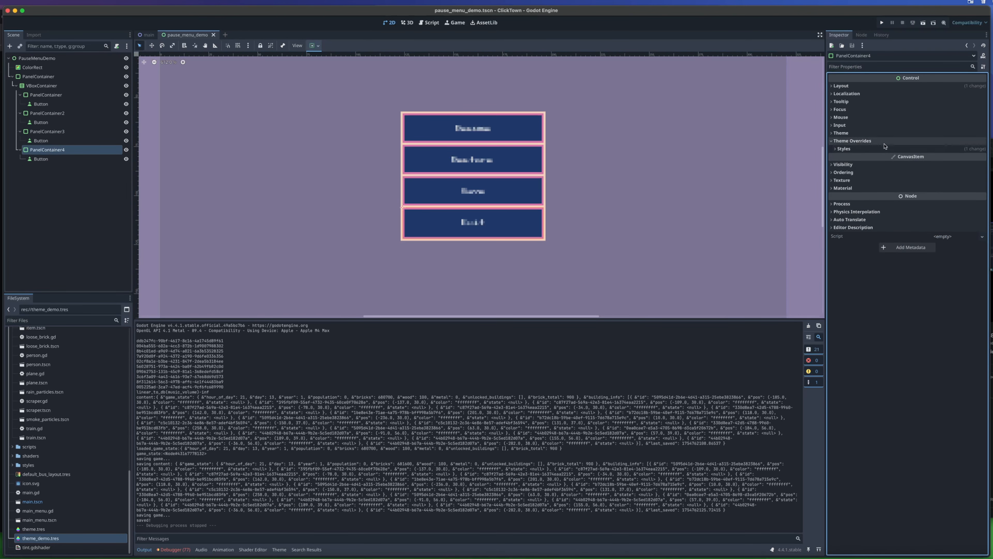
left_click(860, 141)
left_click(958, 158)
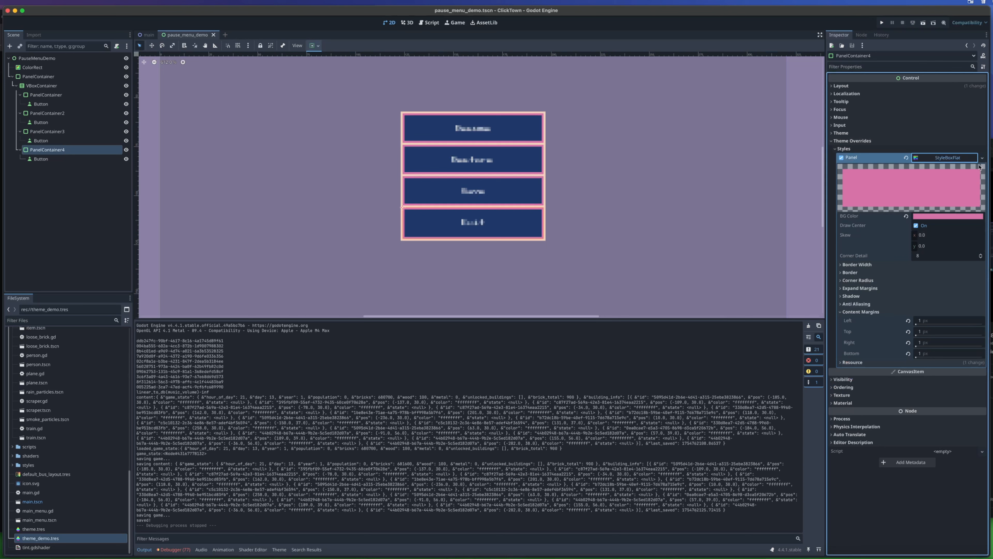
left_click(937, 220)
left_click_drag(947, 251, 918, 290)
left_click(881, 22)
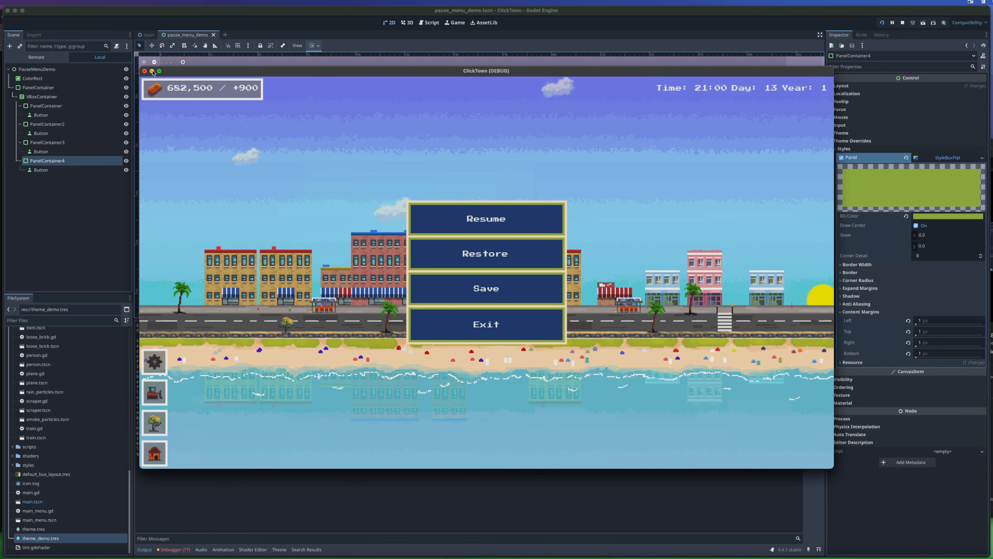
left_click(144, 71)
- Make PanelContainer4's Panel StyleBoxFlat unique with a magenta (e947e3) background and check it in the running game
left_click(36, 149)
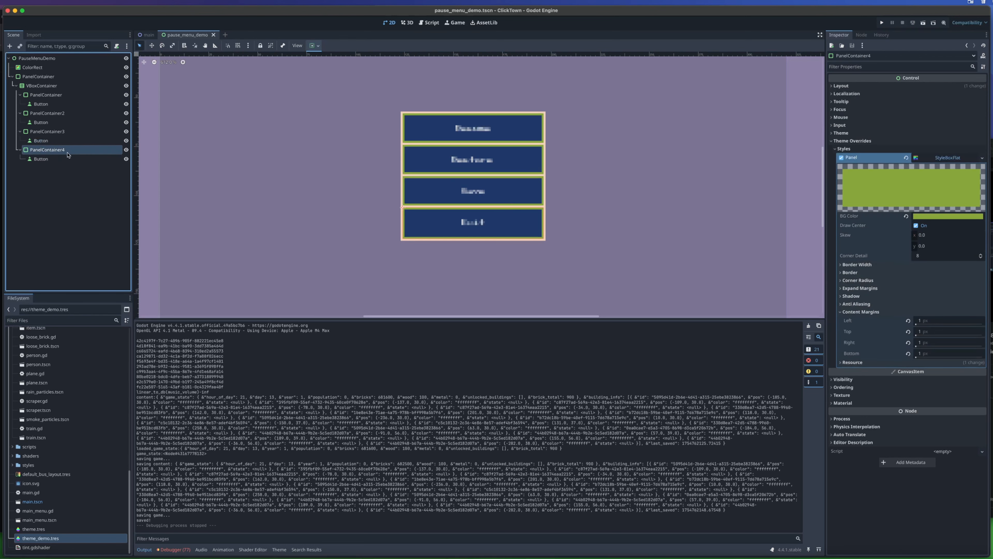
left_click(939, 158)
left_click(956, 231)
left_click(957, 216)
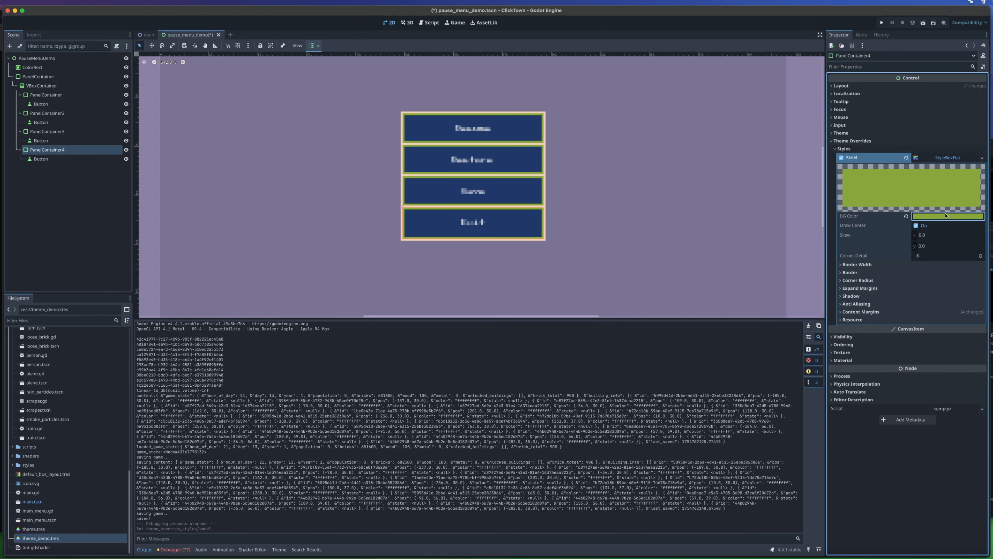
left_click_drag(955, 255, 968, 245)
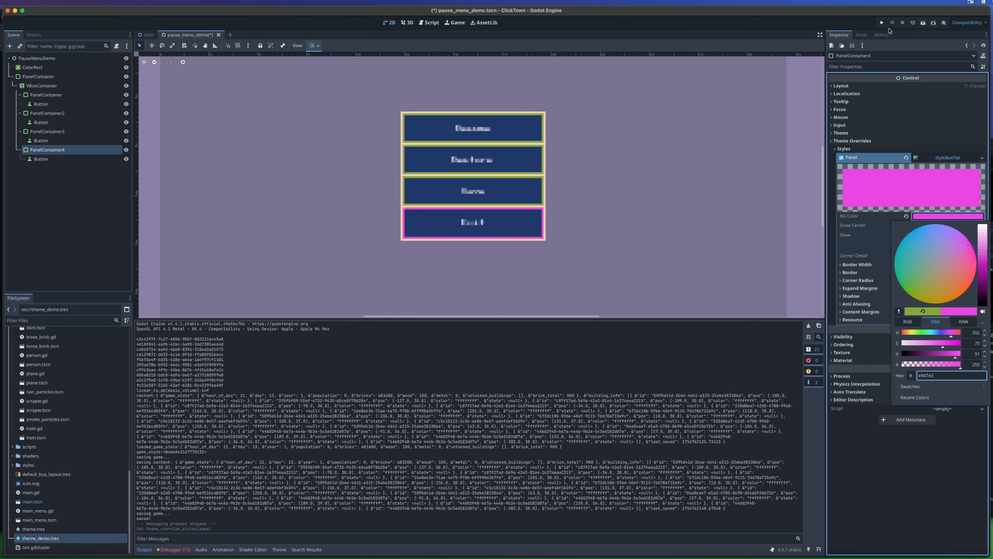
left_click(881, 22)
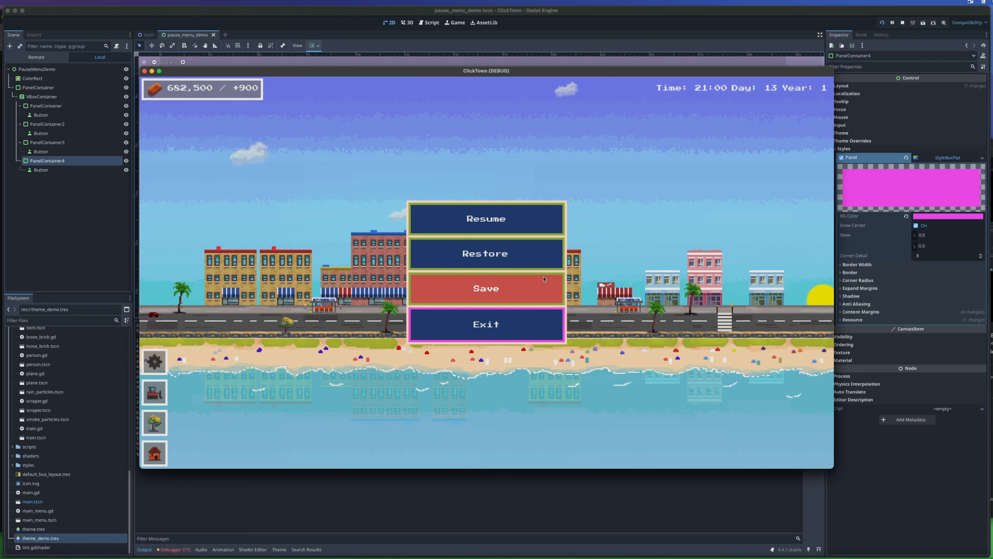
left_click(144, 71)
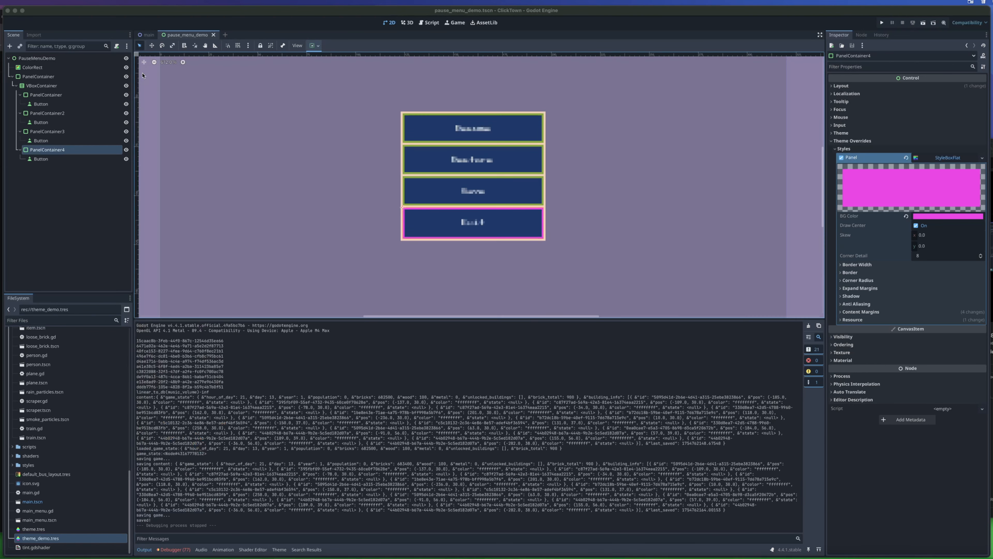
left_click(951, 158)
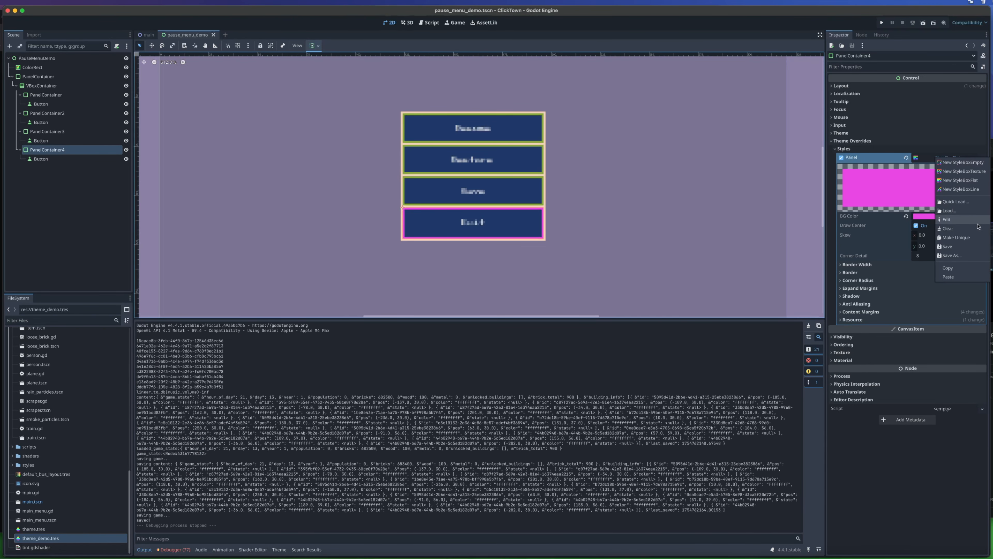
left_click(965, 257)
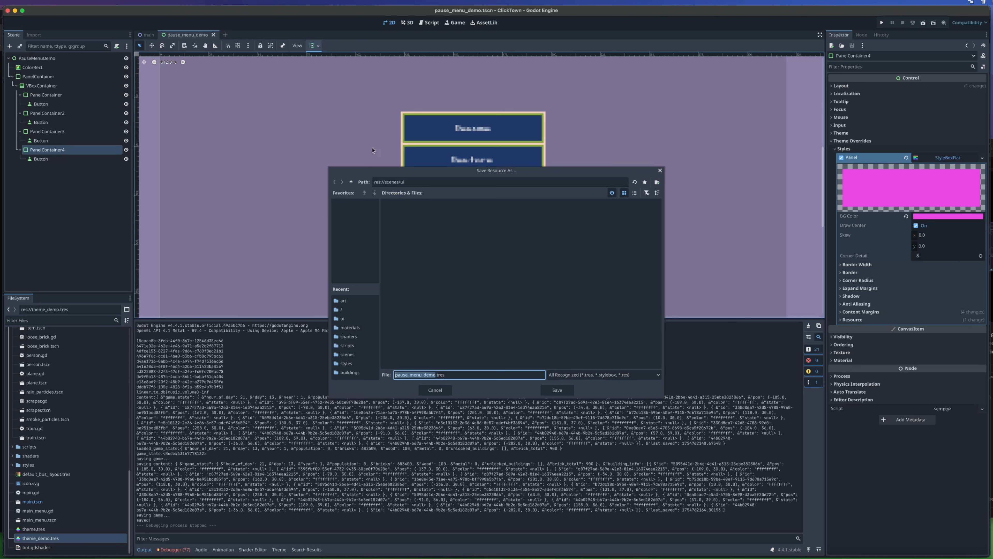
left_click(435, 390)
left_click(982, 158)
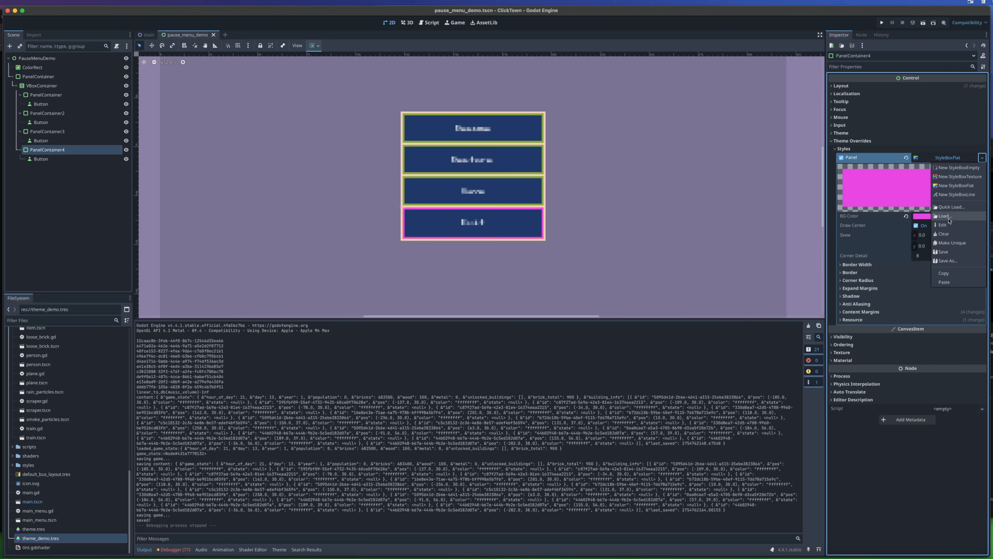
left_click(623, 188)
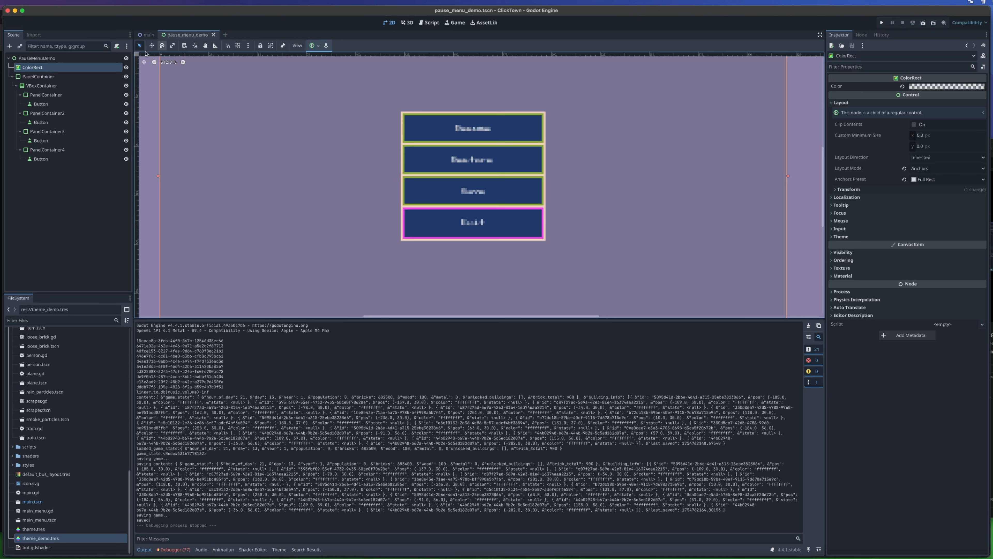
- Collapse the four PanelContainer branches under the VBoxContainer in the scene tree and select the VBoxContainer
left_click(15, 87)
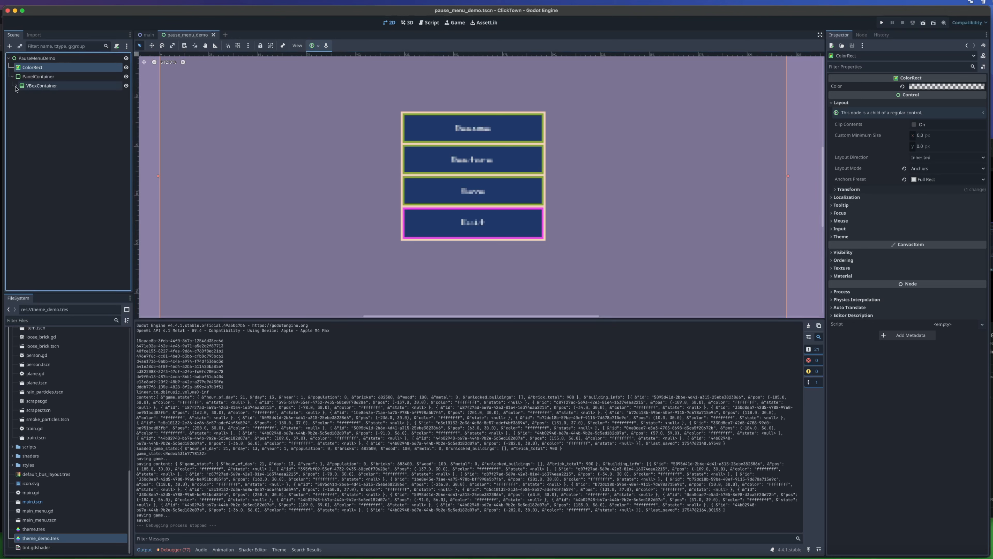
left_click(15, 86)
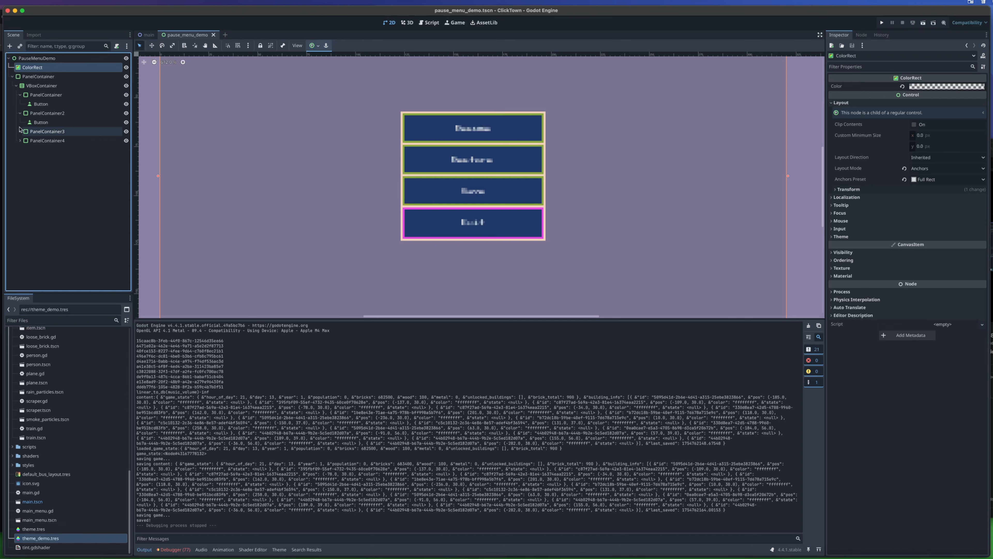
left_click(20, 113)
left_click(20, 94)
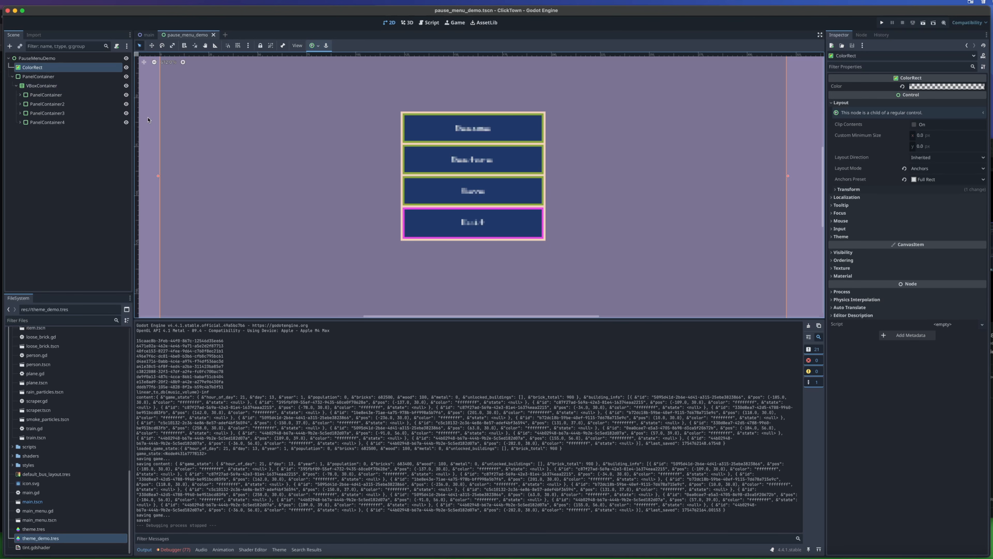
left_click(59, 88)
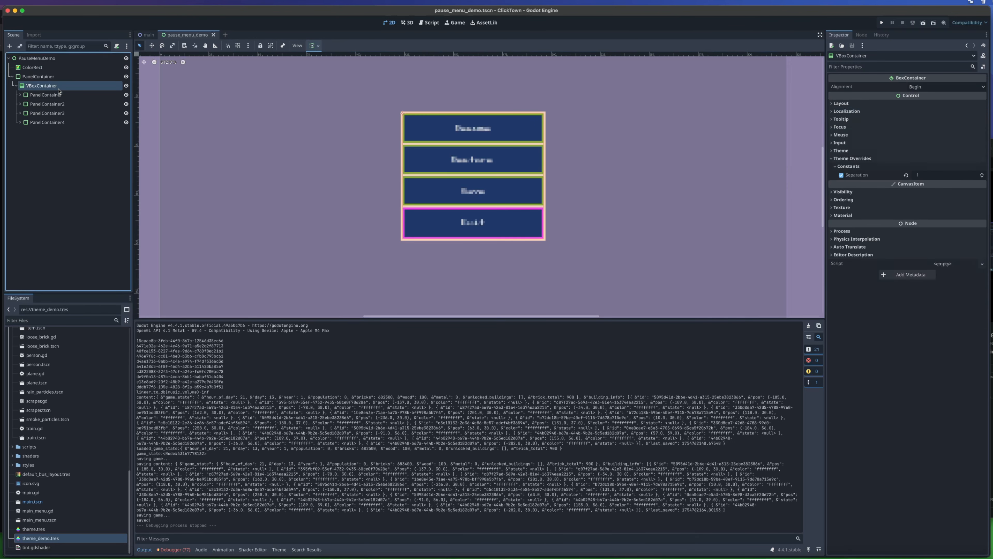
- Duplicate PanelContainer4 and delete the Button inside the copy
left_click(49, 122)
key("super+d")
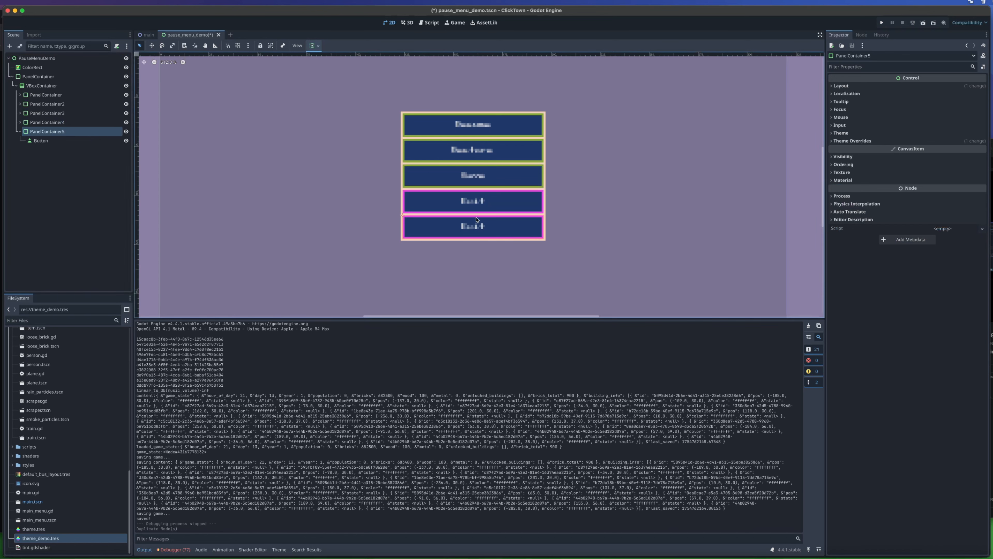
left_click(40, 142)
key("Delete")
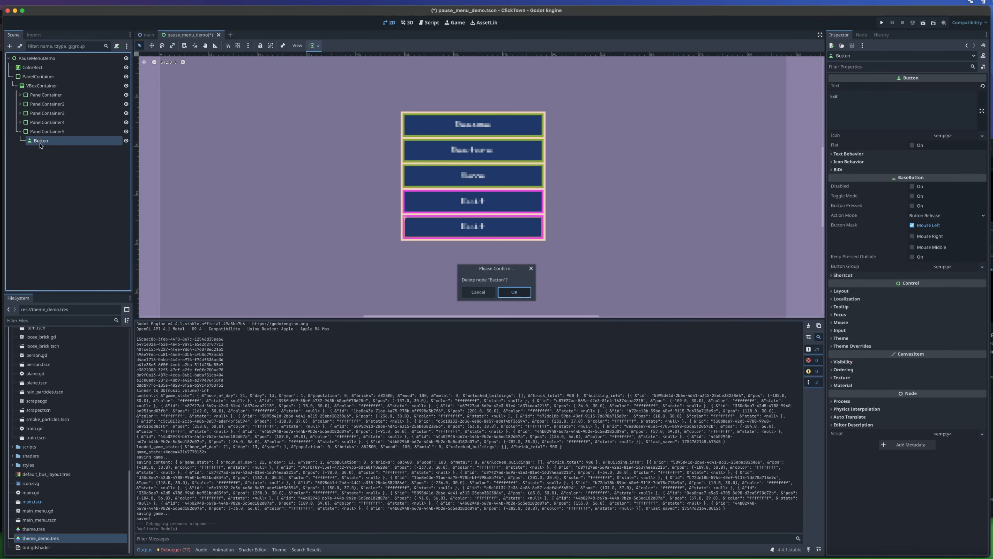
key("Return")
- Add an HBoxContainer as a child of PanelContainer5
left_click(62, 132)
right_click(62, 132)
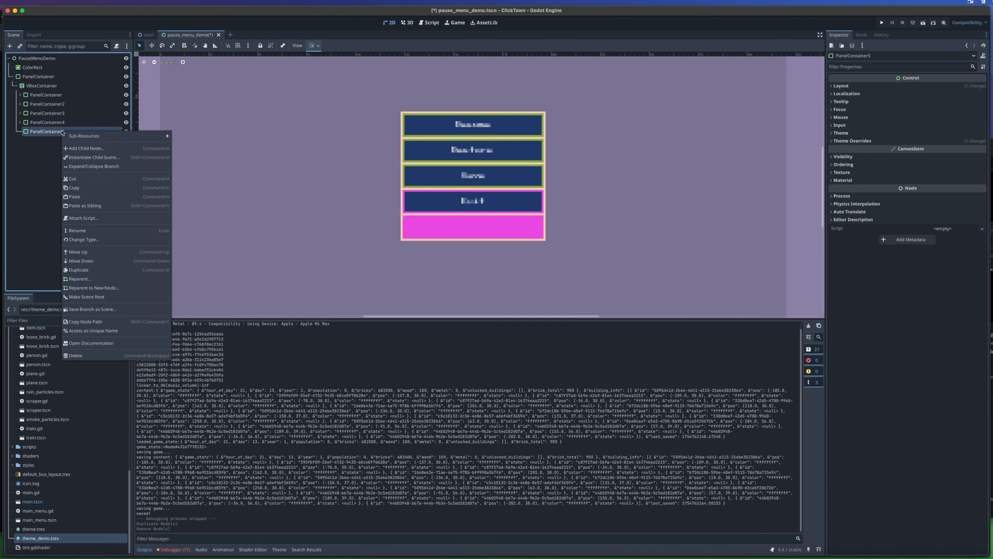
left_click(84, 148)
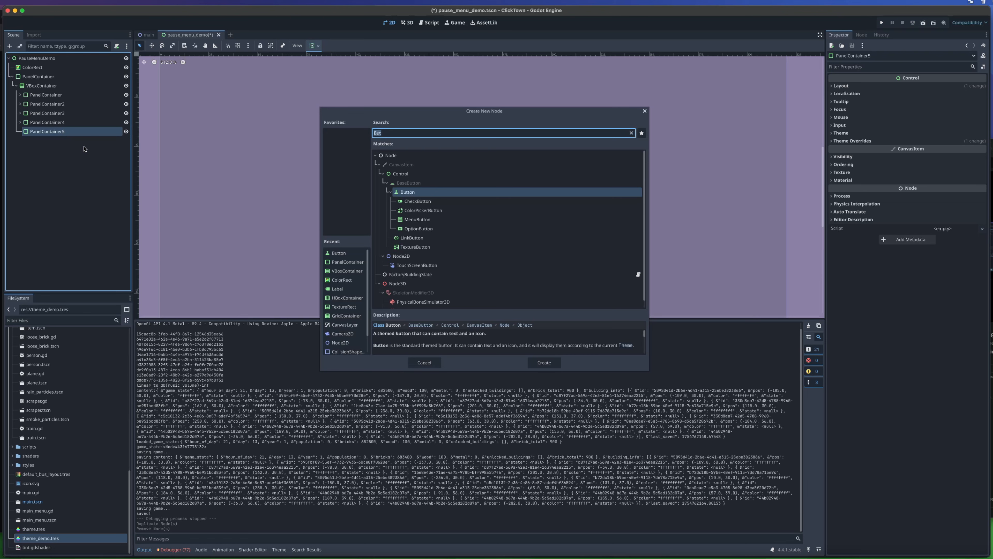
type("Hb")
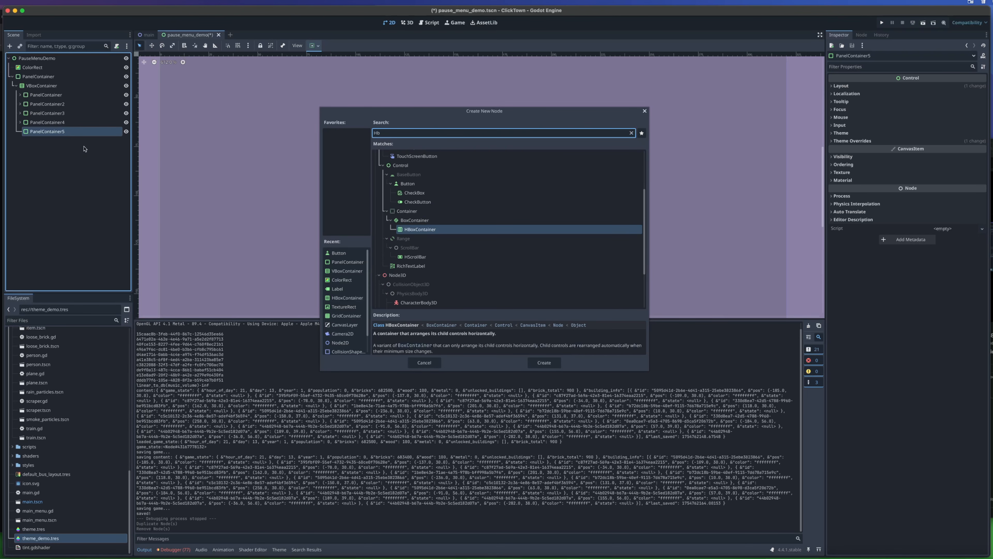
key("Return")
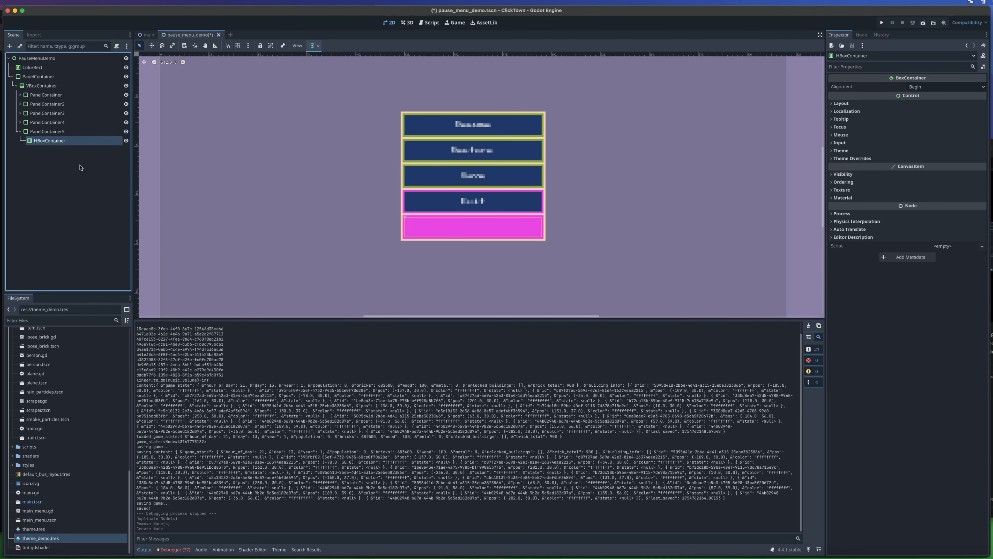
- Add a Button inside PanelContainer5's HBoxContainer and set its text to "one"
right_click(64, 144)
left_click(74, 147)
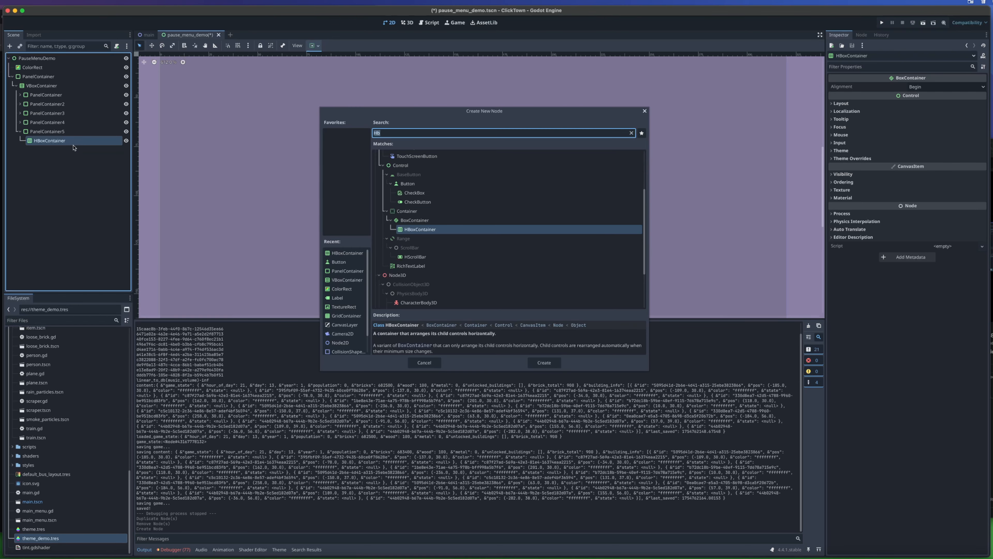
type("But")
key("Return")
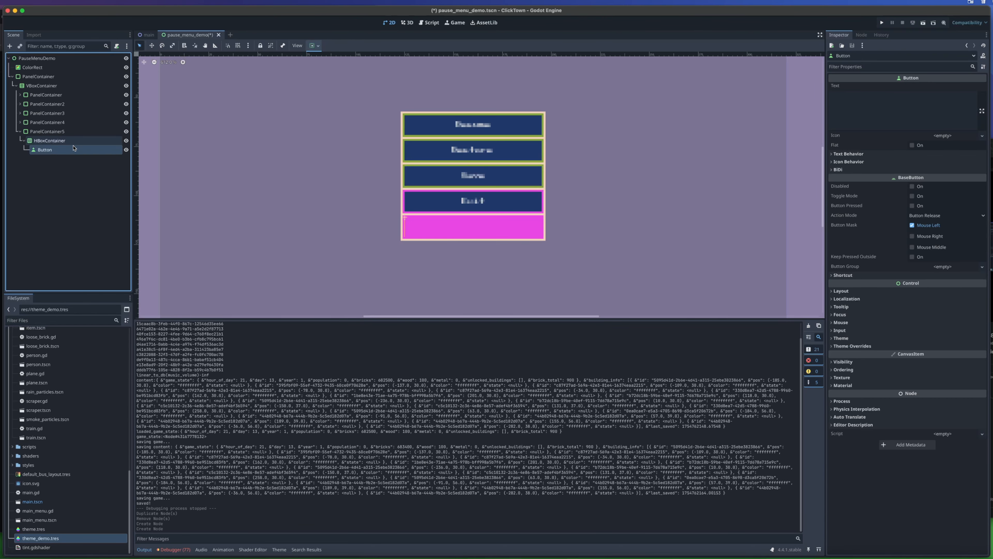
left_click(871, 107)
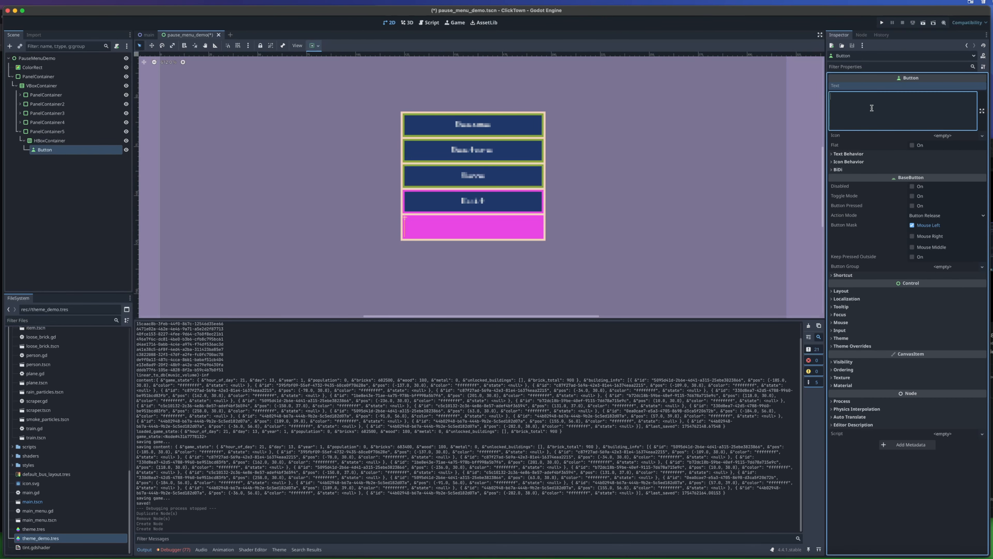
type("one")
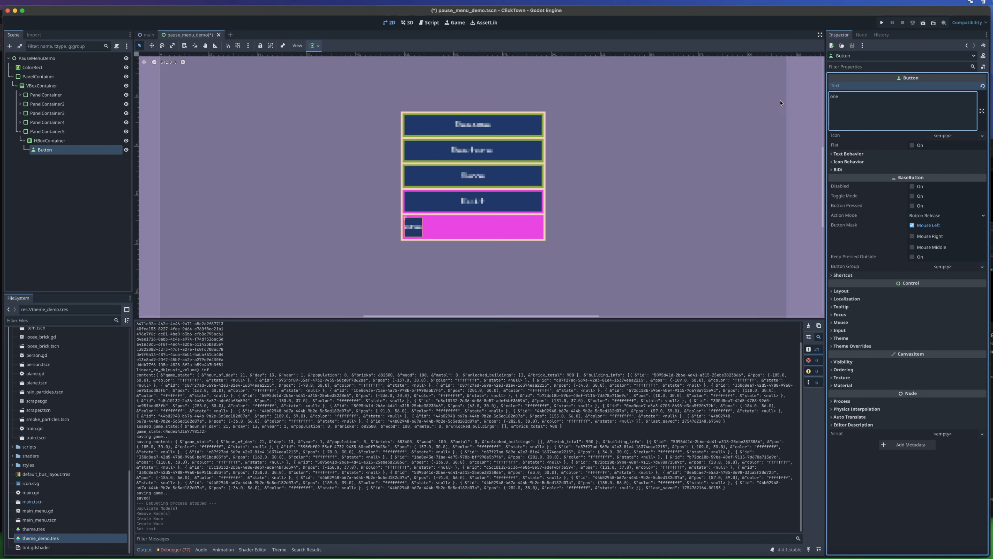
- Duplicate the "one" button within the HBoxContainer and set the copy's text to "two"
left_click(39, 149)
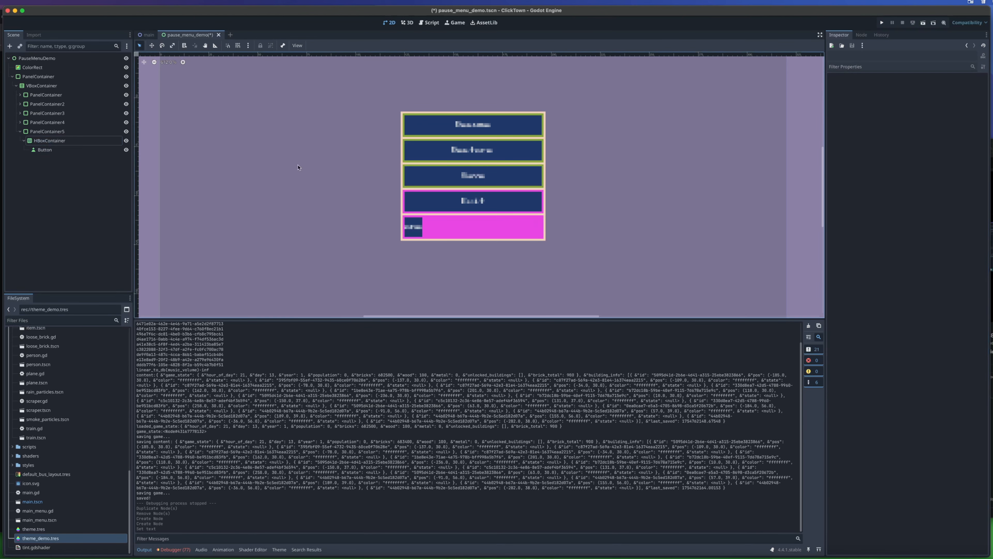
key("super+d")
left_click(852, 110)
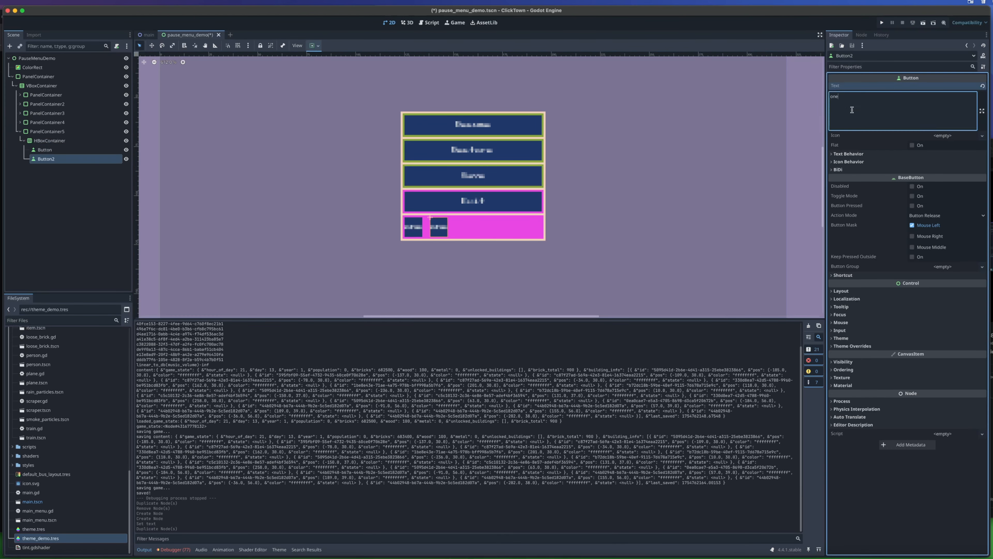
key("BackSpace")
key("BackSpace")
key("BackSpace")
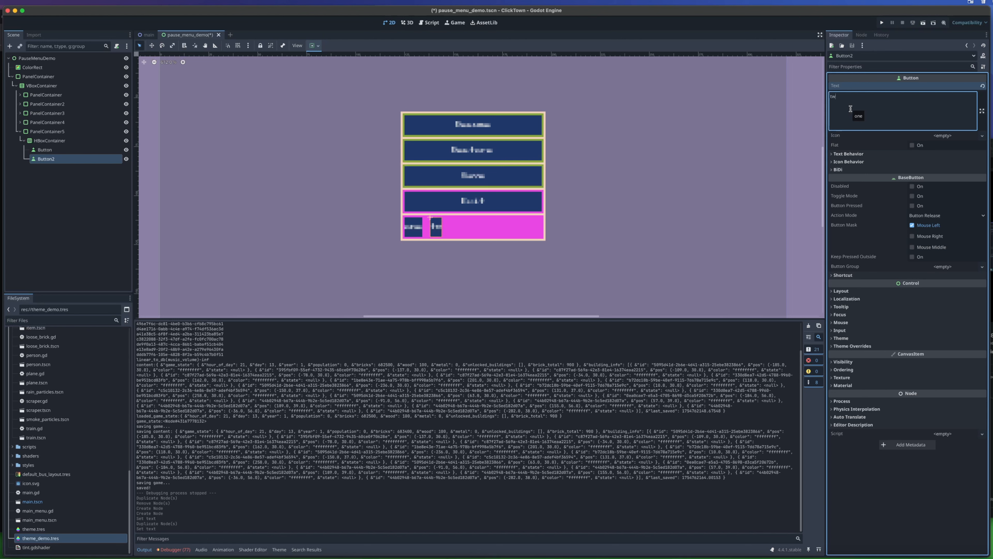
- Save the pause menu scene and run the game to check the horizontal row of buttons
left_click(583, 194)
key("super+s")
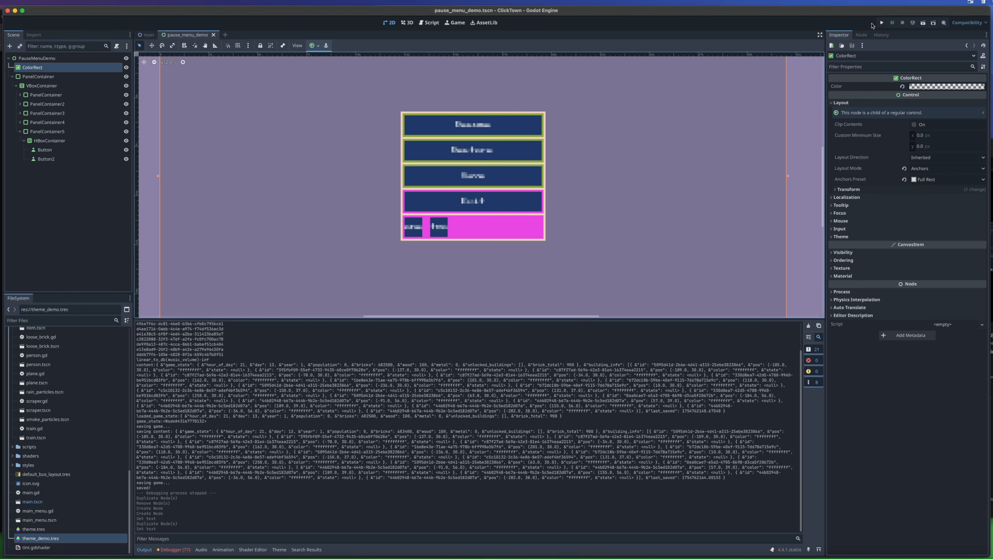
left_click(882, 23)
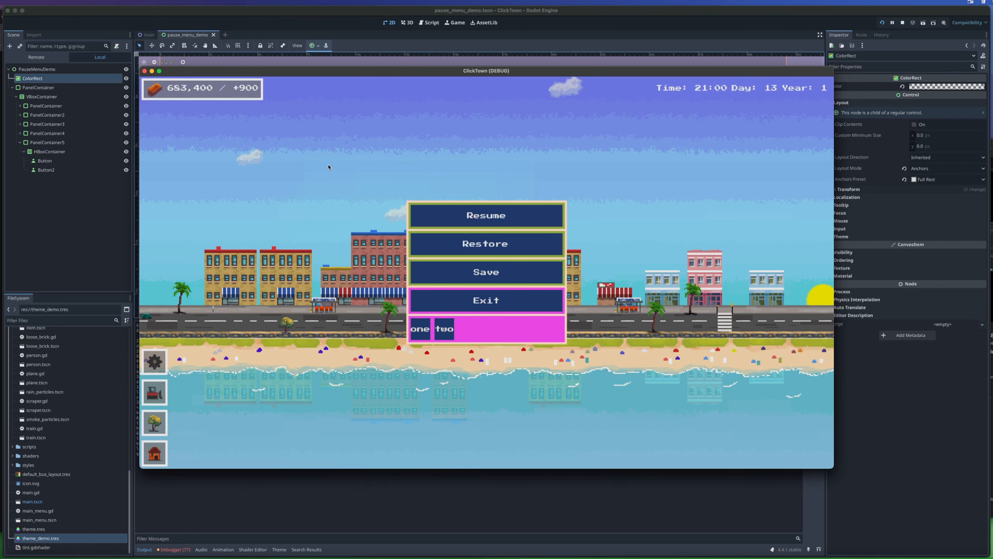
left_click(144, 71)
- Enable horizontal Expand in the container sizing of the "two" button and run the game to check the button row
left_click(62, 150)
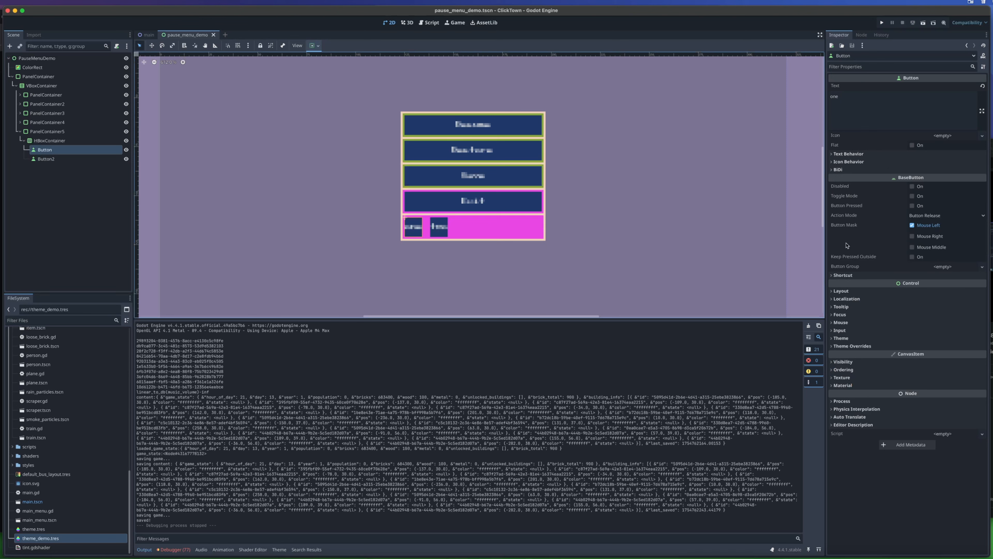
left_click(842, 290)
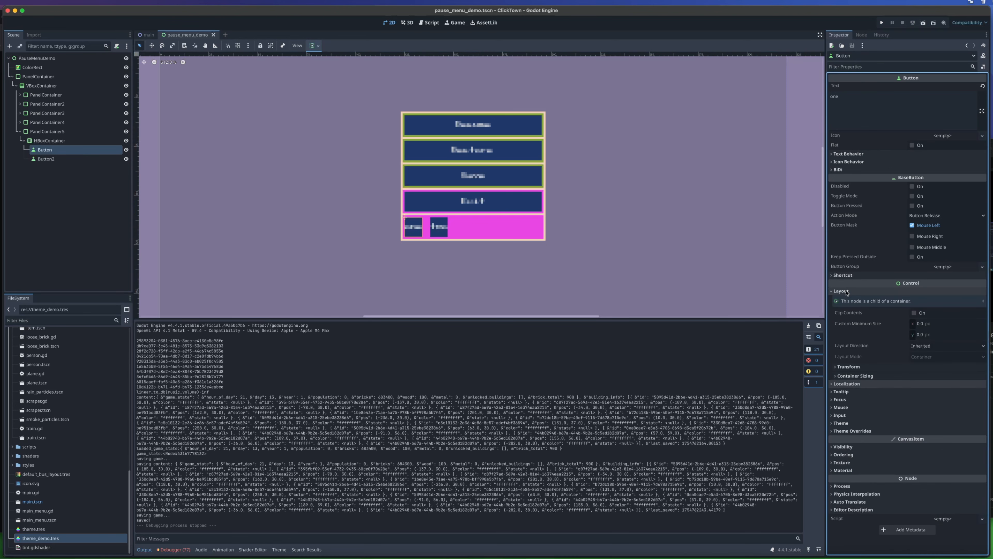
left_click(855, 375)
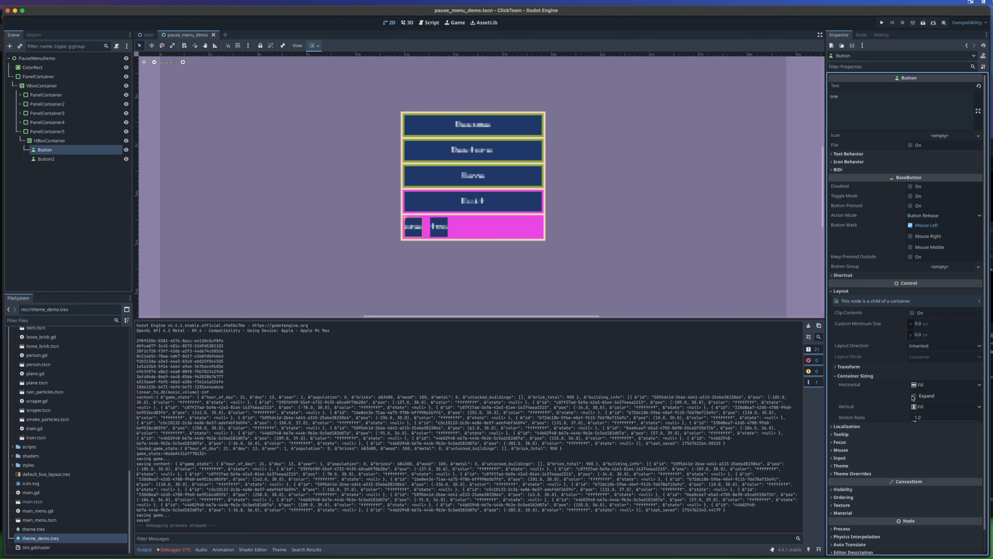
left_click(74, 160)
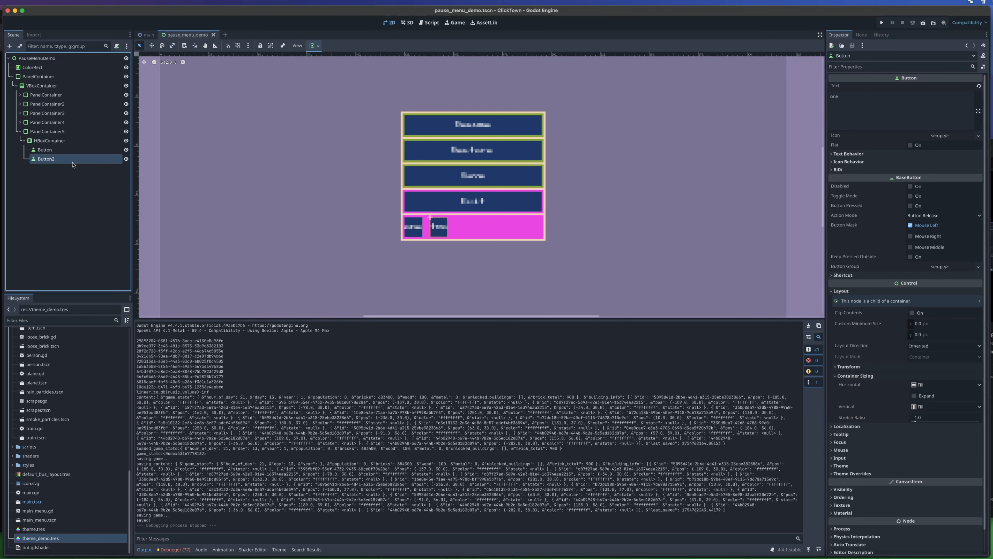
left_click(846, 290)
left_click(864, 376)
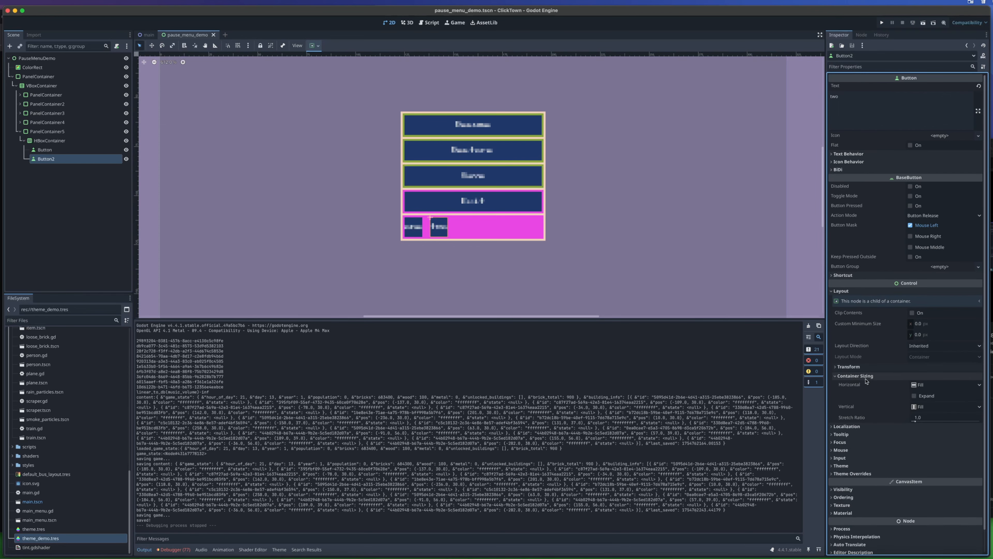
left_click(913, 396)
left_click(880, 24)
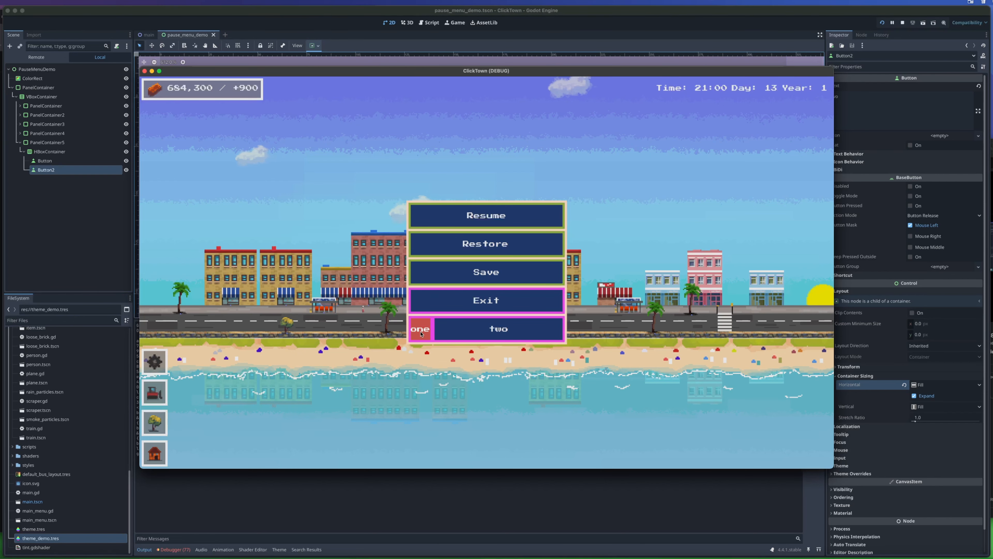
left_click(144, 71)
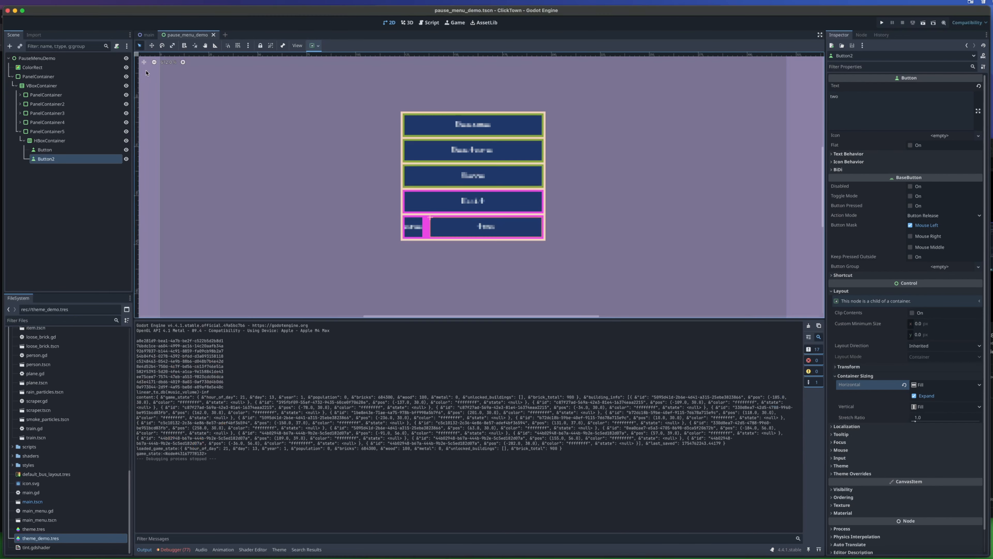
- Enable horizontal Expand for the "one" button and run the game to check how the two buttons share the row
left_click(65, 152)
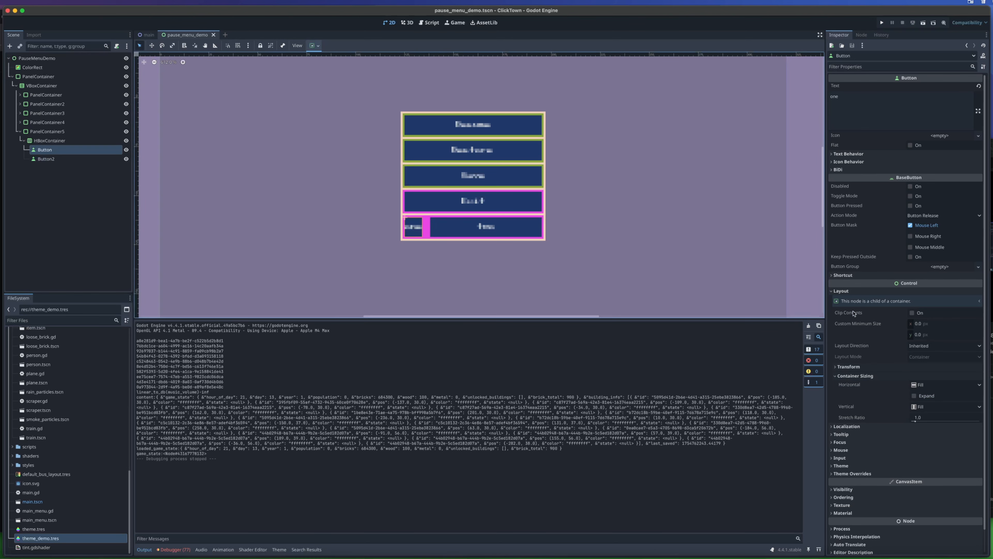
left_click(914, 396)
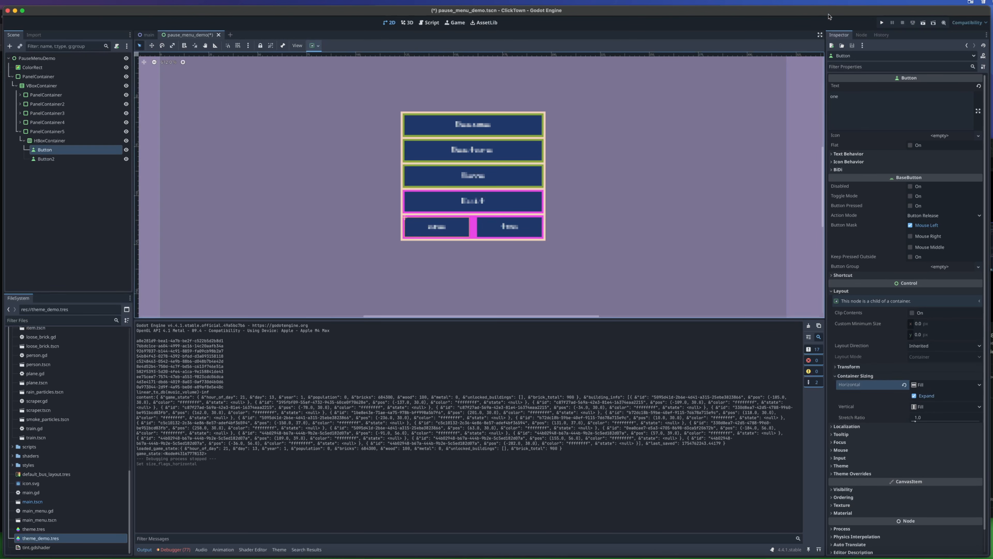
left_click(882, 22)
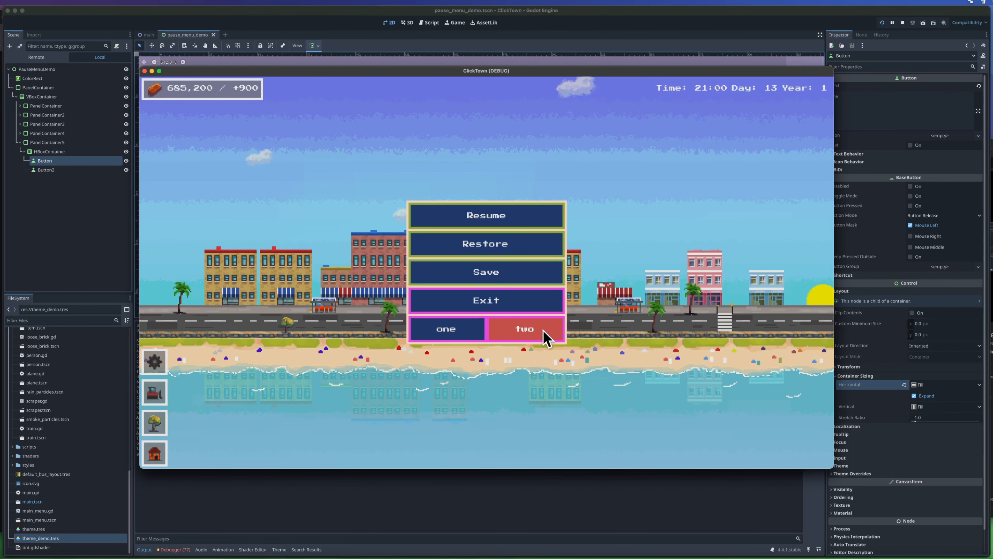
left_click(145, 71)
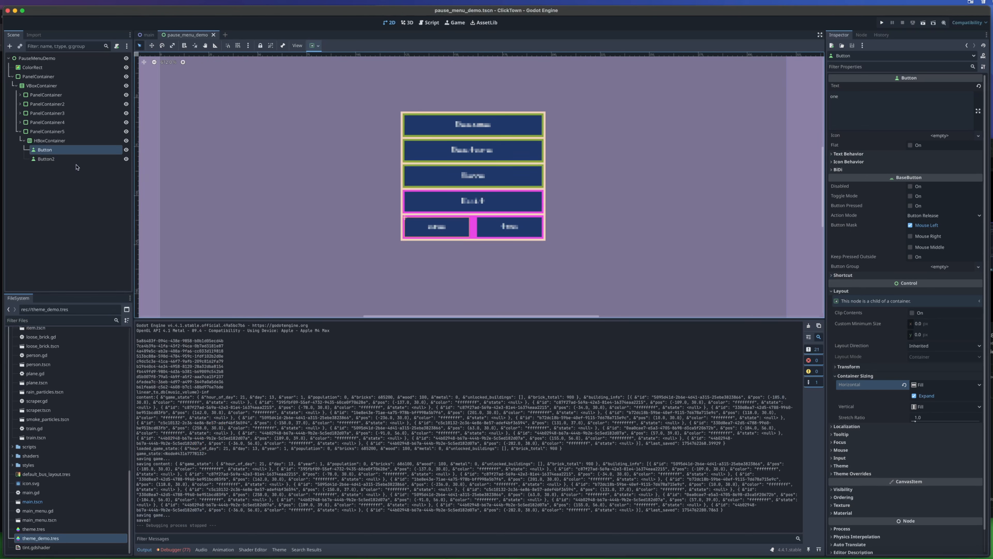
- Disable horizontal Expand on the "two" button to compare the layout, and enable it again
left_click(76, 159)
left_click(914, 396)
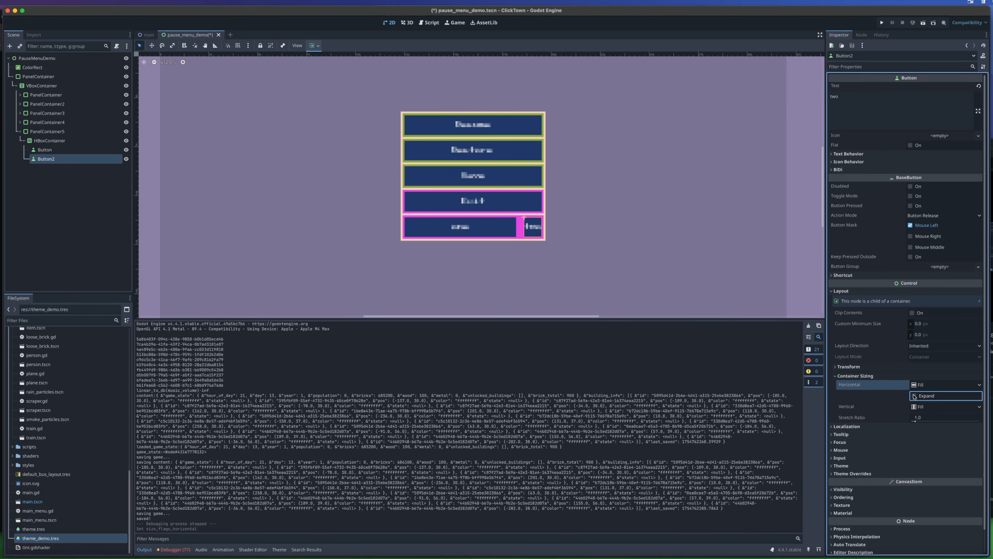
left_click(914, 396)
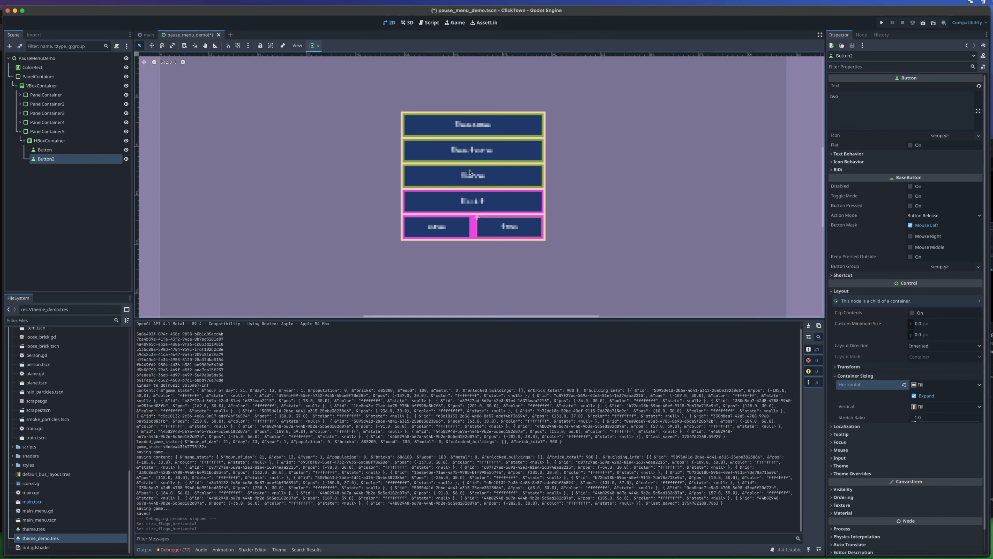
- Hide PanelContainer4 and PanelContainer3 in the pause menu scene
left_click(90, 122)
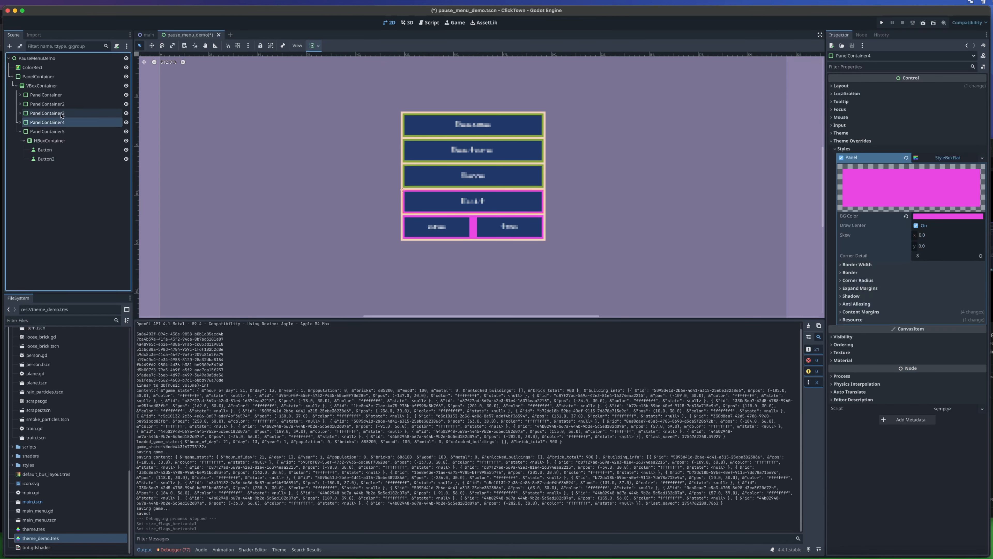
left_click(126, 121)
left_click(126, 114)
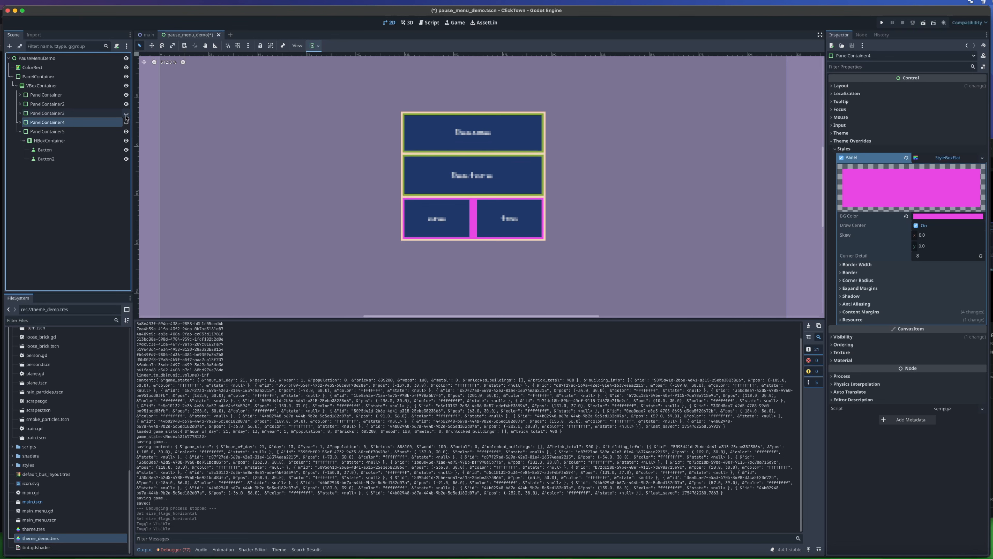
- Disable vertical Expand on the first PanelContainer and run the game to check the uneven row heights
left_click(86, 96)
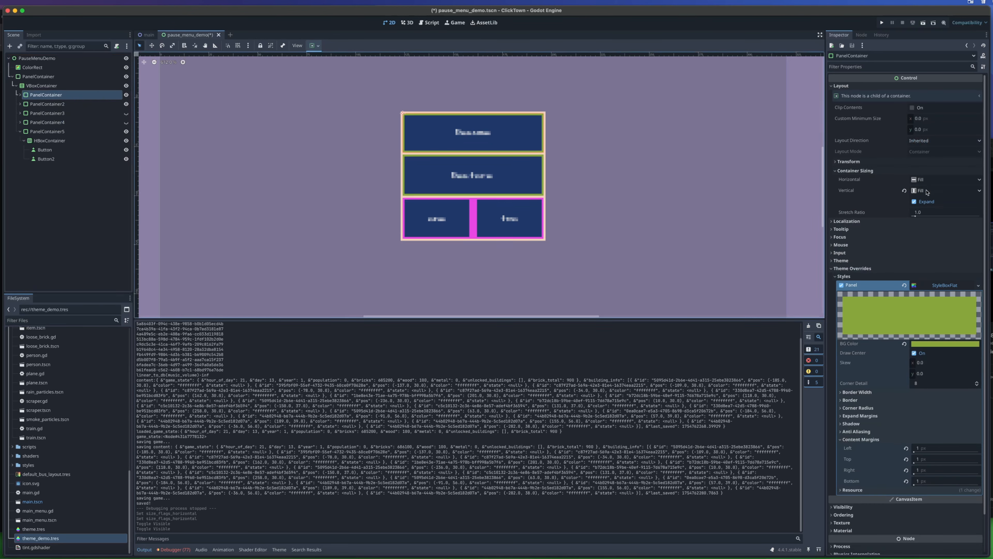
left_click(914, 201)
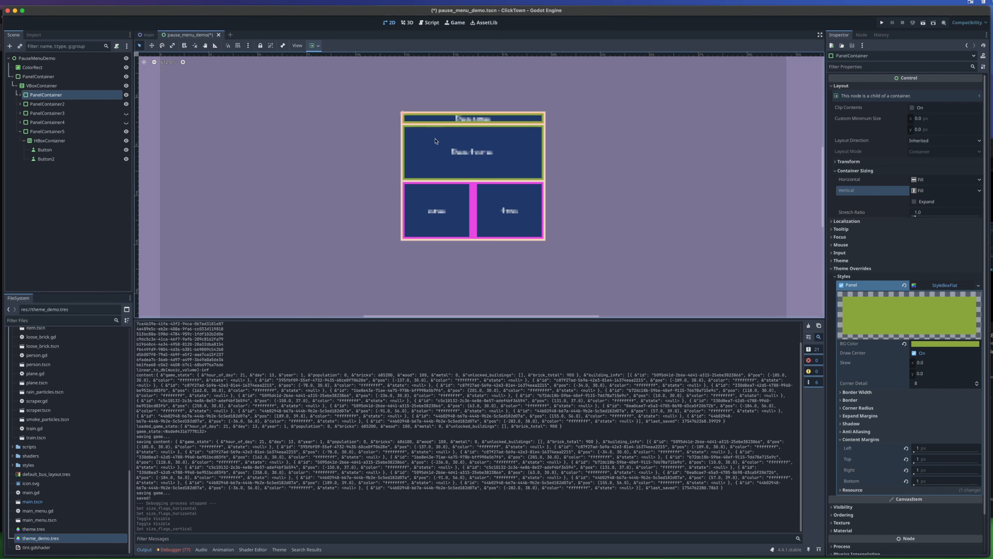
left_click(882, 22)
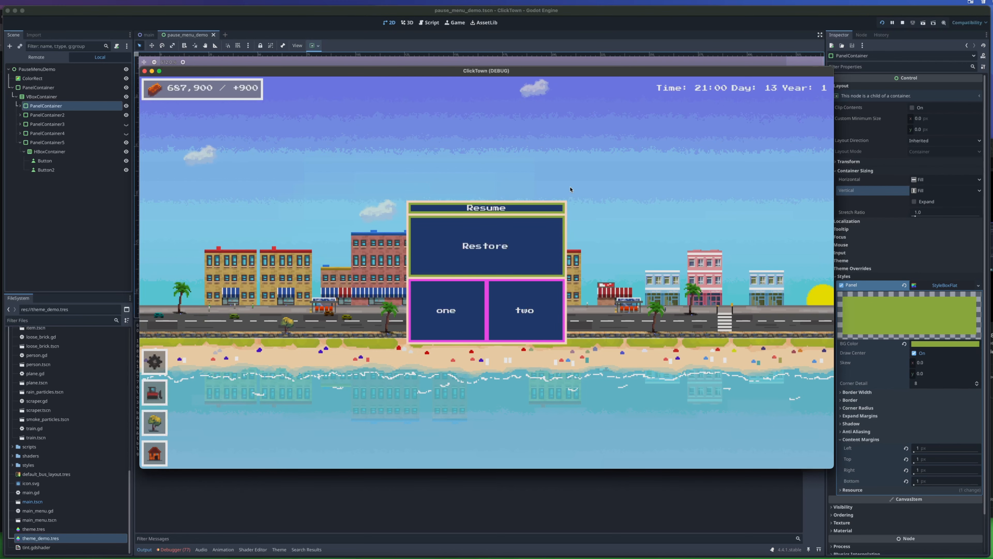
left_click(145, 71)
- Undo the vertical Expand change and the hiding of both panel containers, and run the game to check the menu
key("super+z")
key("super+z")
key("super+z")
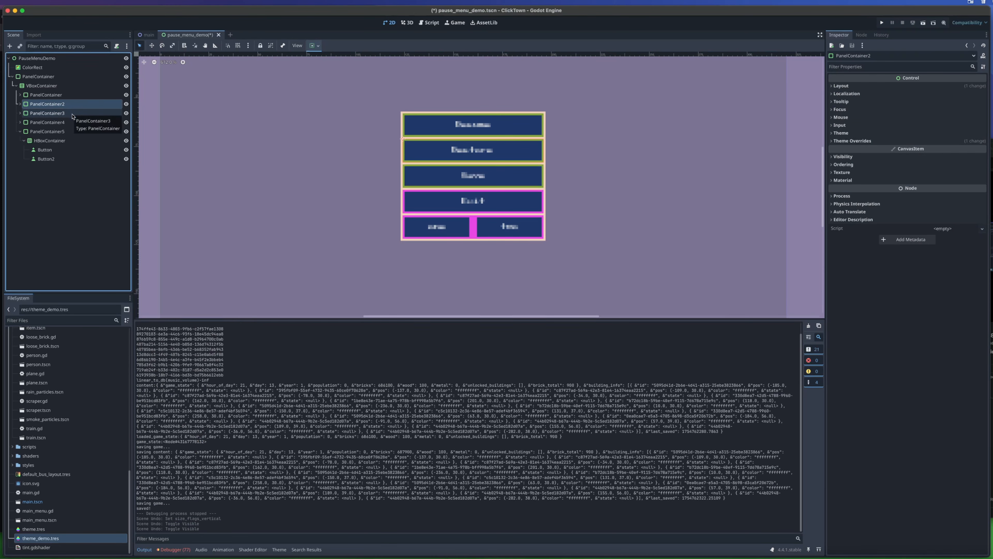
key("super+b")
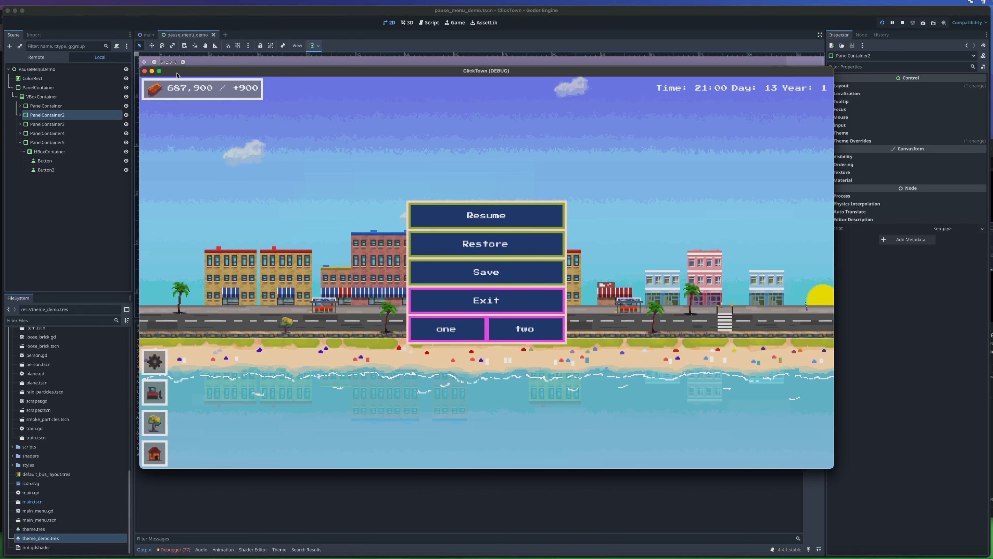
left_click(144, 71)
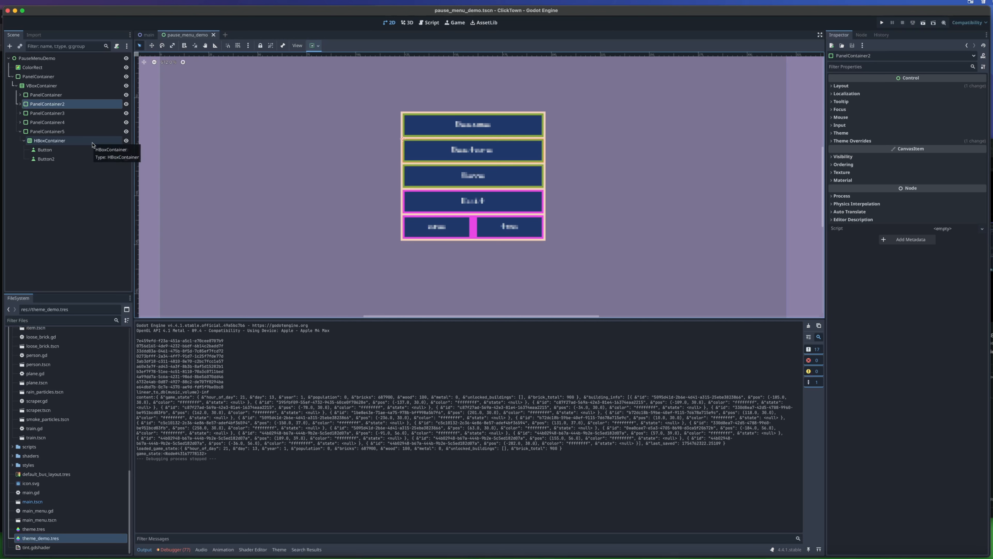
- Examine the properties of the "one" button, PanelContainer5 and its HBoxContainer, including Alignment, and check the button row in the running game
left_click(45, 151)
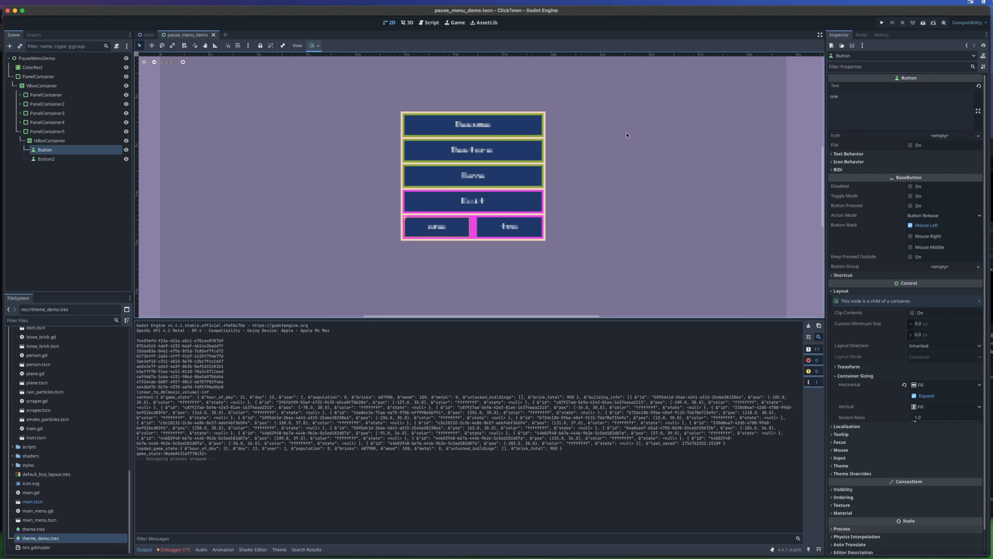
left_click(46, 131)
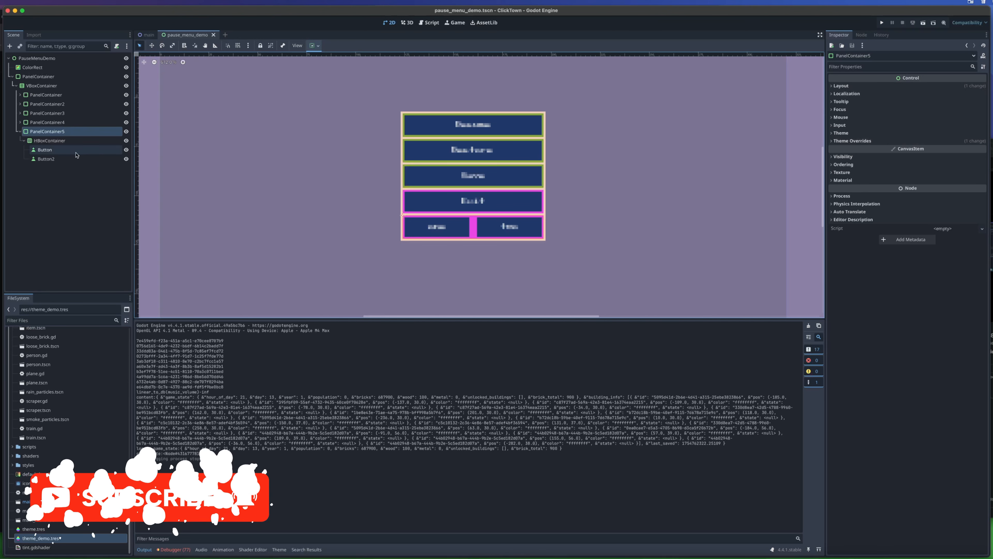
left_click(45, 142)
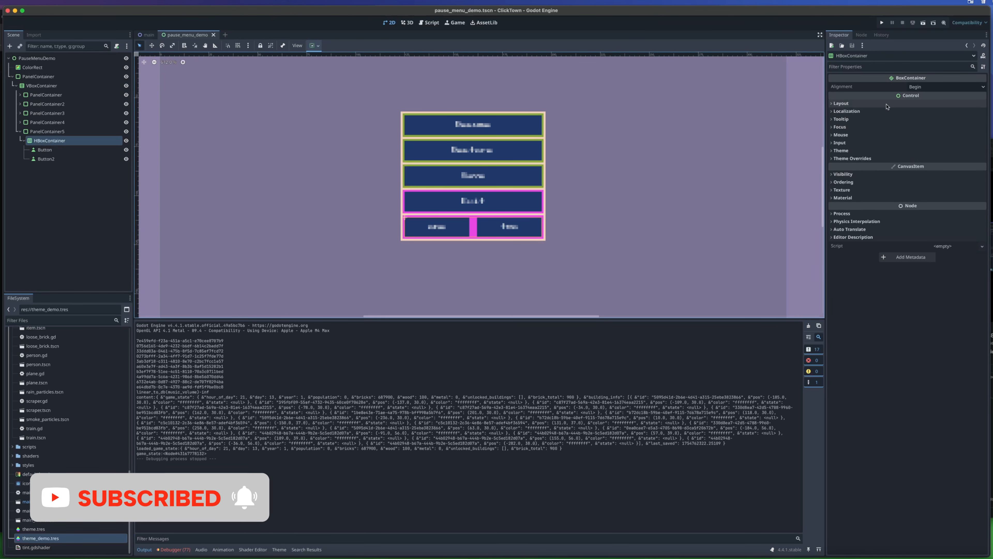
left_click(921, 88)
left_click(935, 87)
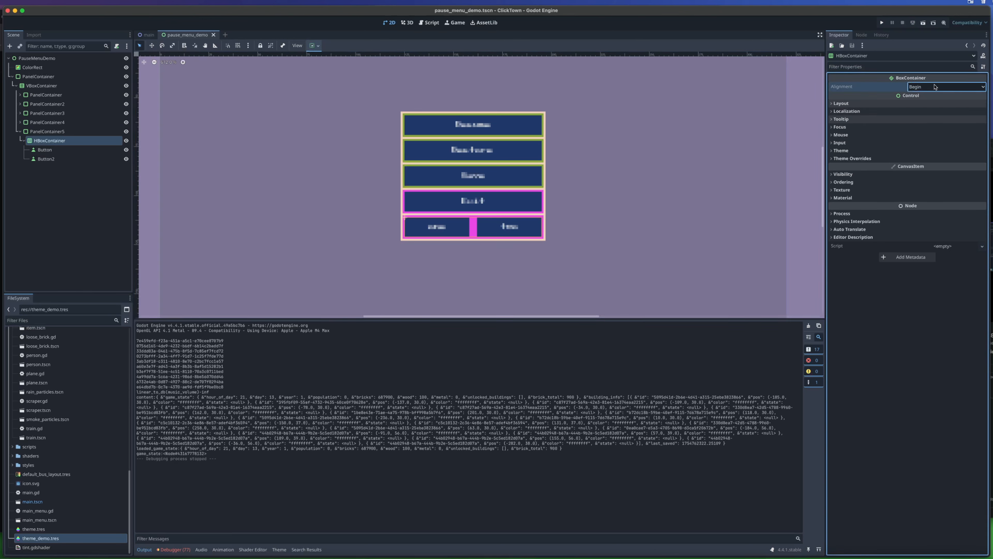
left_click(44, 149)
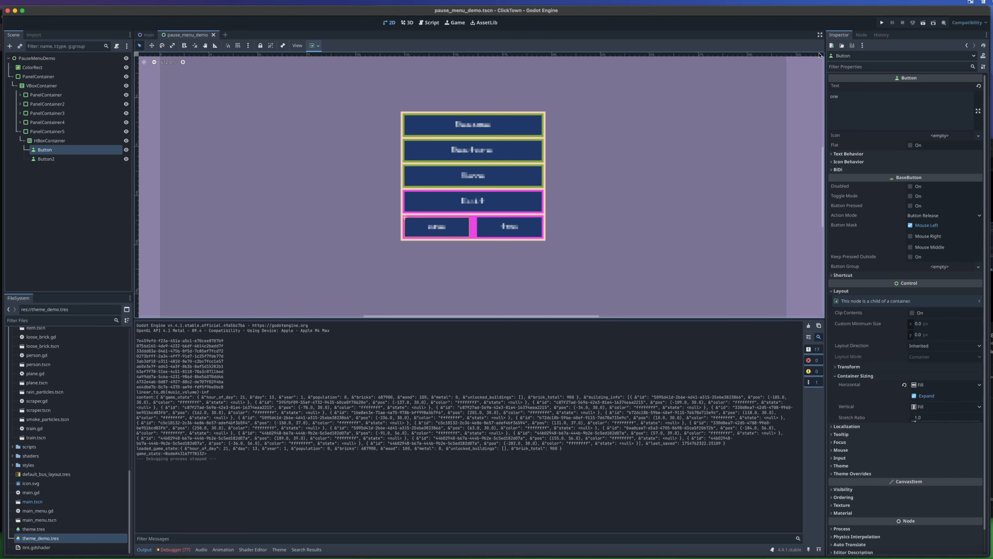
left_click(882, 22)
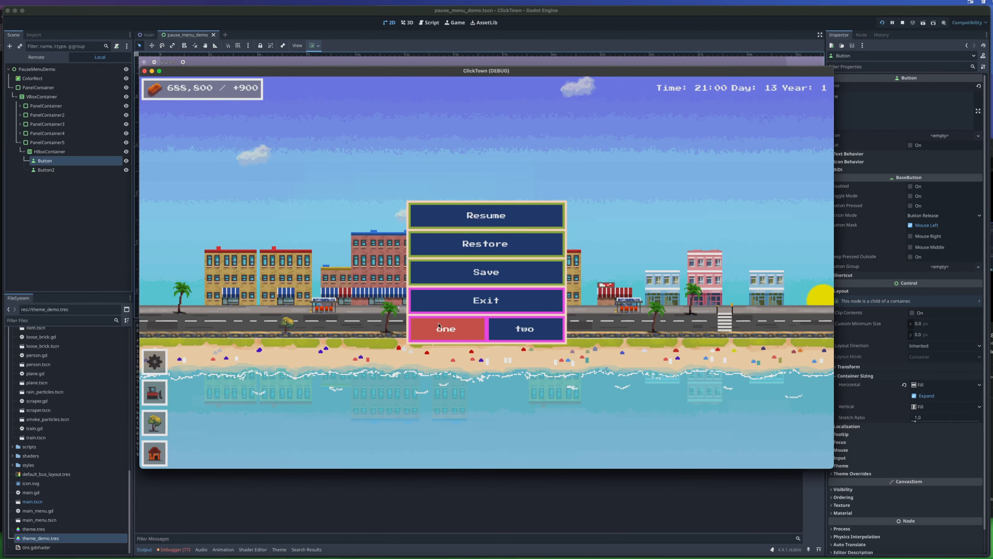
left_click(145, 71)
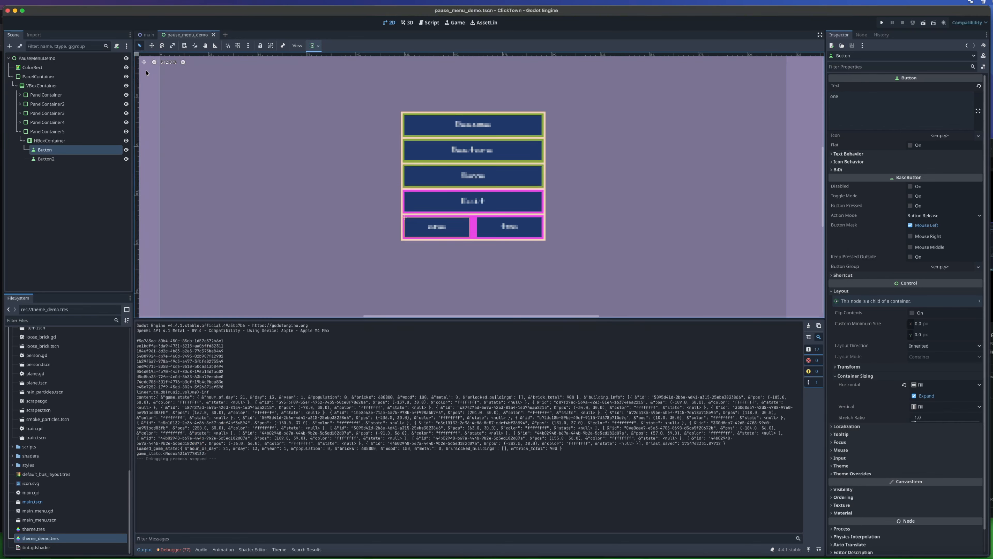
- Attach a new GDScript named pause_menu_demo.gd to the PauseMenuDemo root node
left_click(20, 132)
right_click(102, 62)
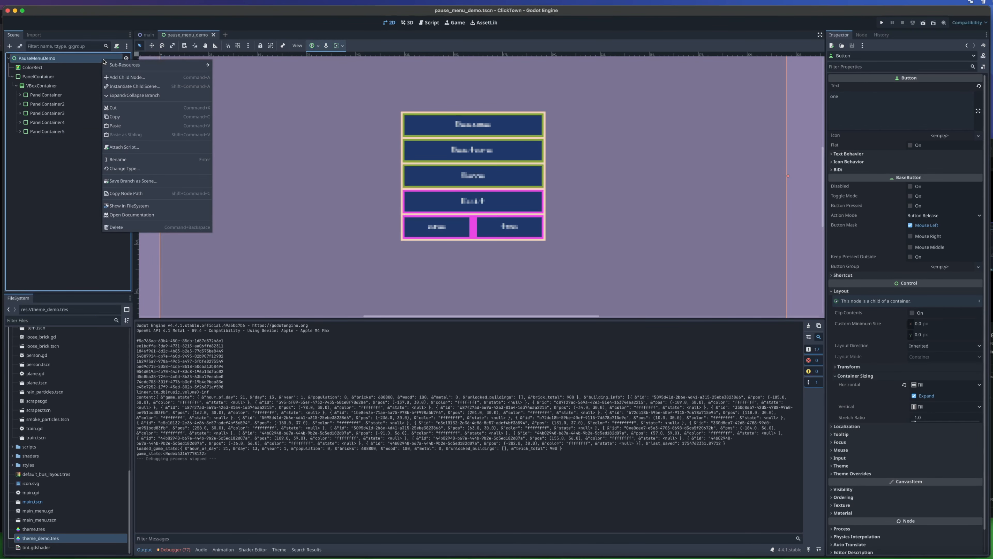
left_click(137, 147)
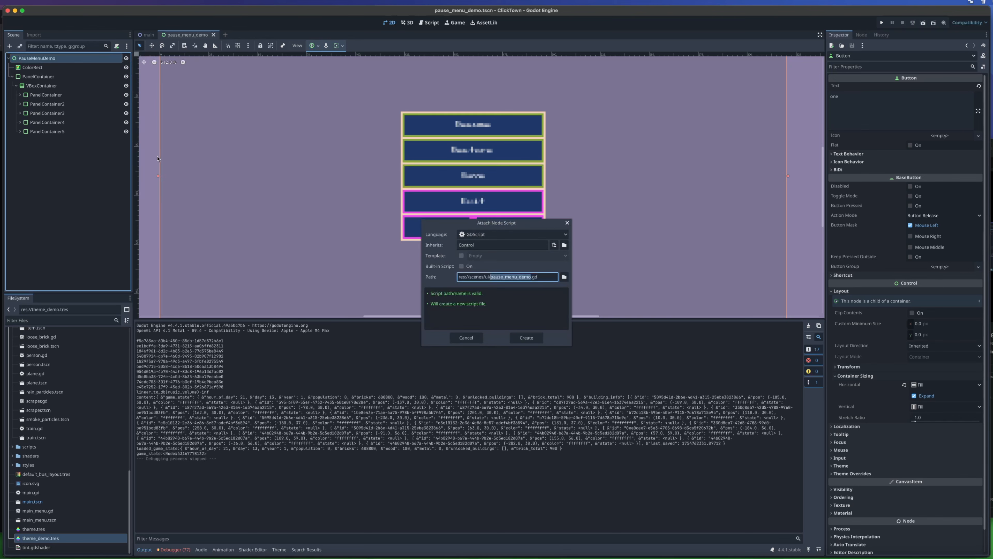
left_click(526, 338)
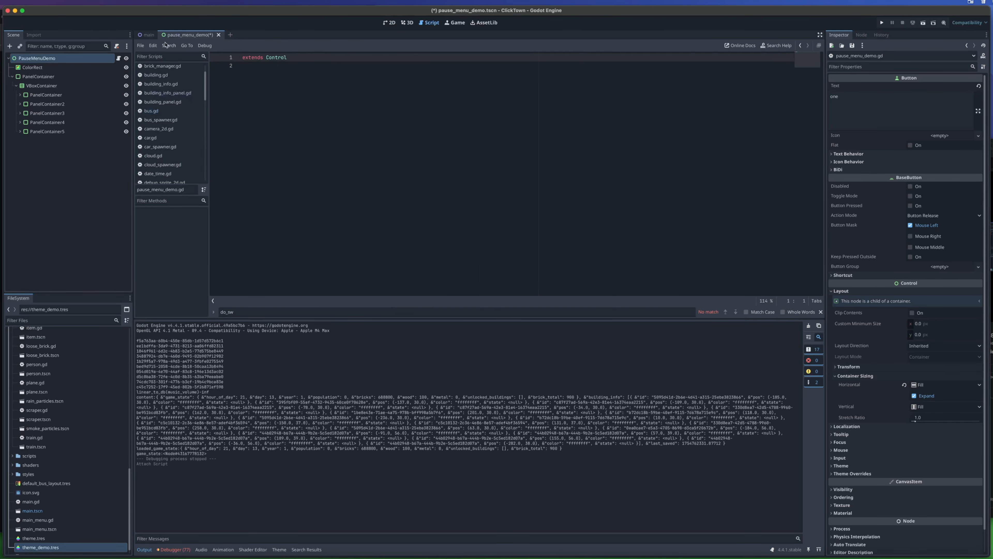
- Connect the pressed() signal of the Resume button in the first PanelContainer to the PauseMenuDemo script with receiver method _on_button_pressed
left_click(389, 23)
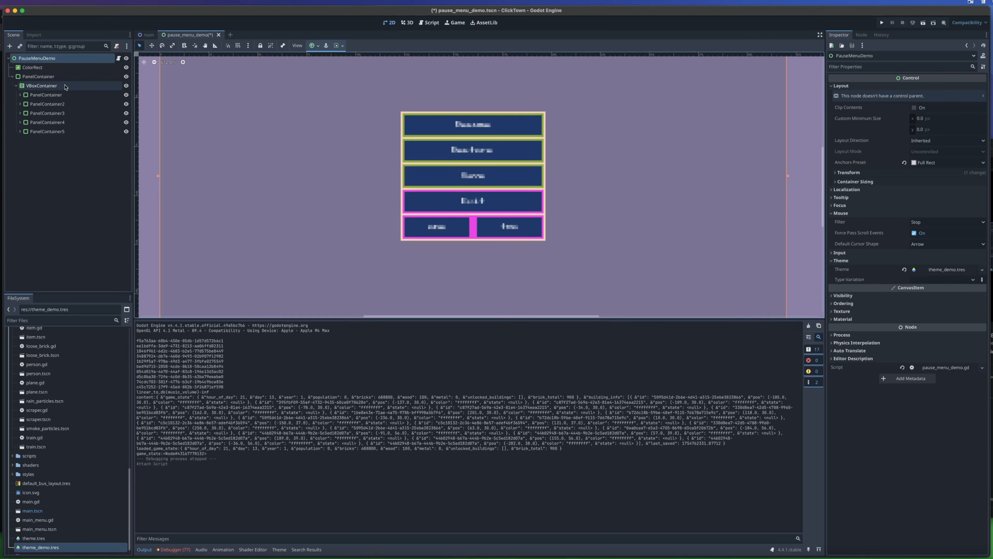
left_click(23, 96)
left_click(20, 95)
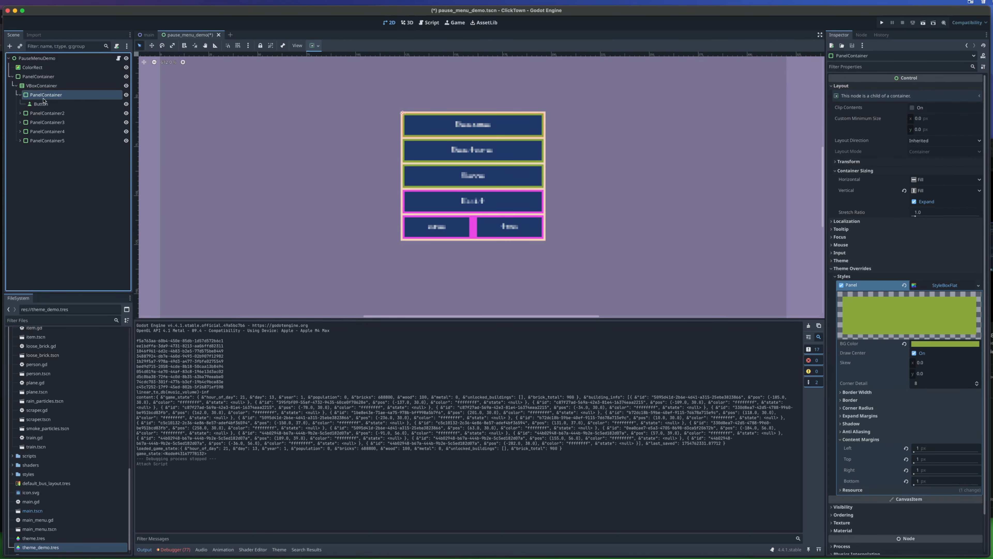
left_click(41, 104)
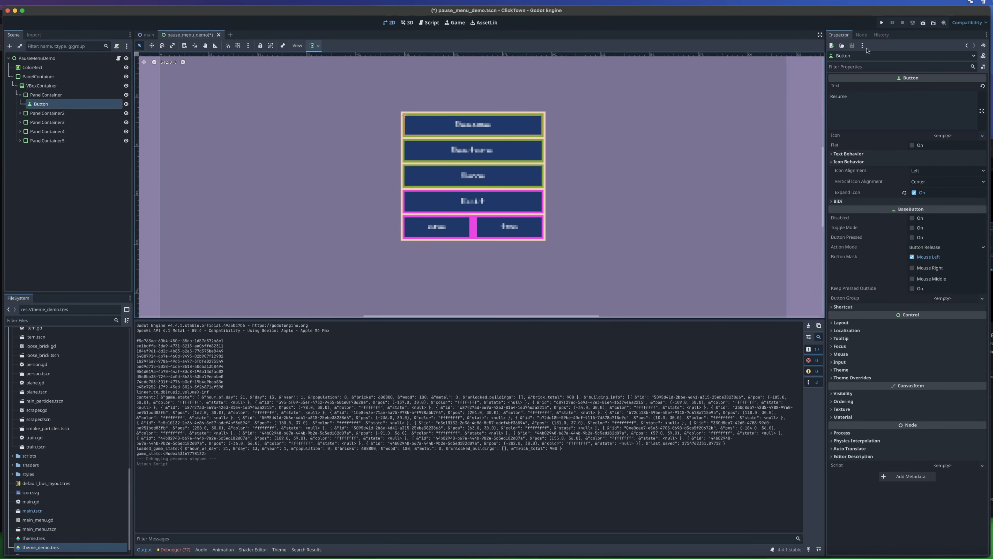
left_click(861, 34)
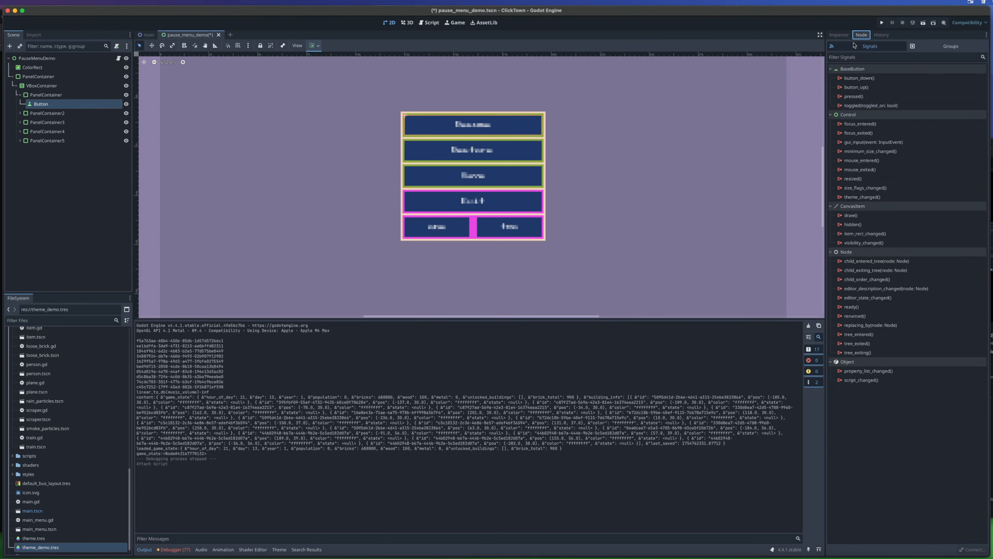
double_click(855, 97)
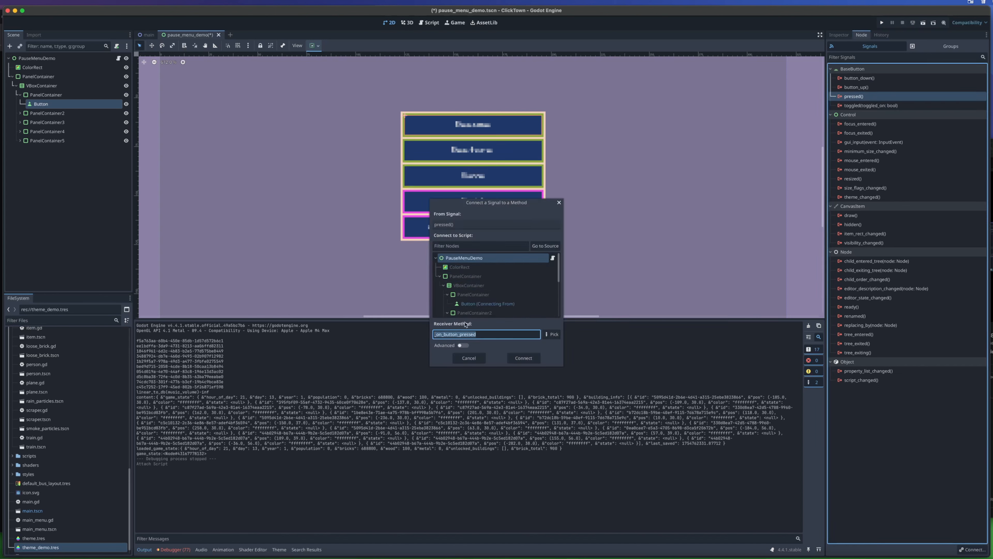
left_click(523, 358)
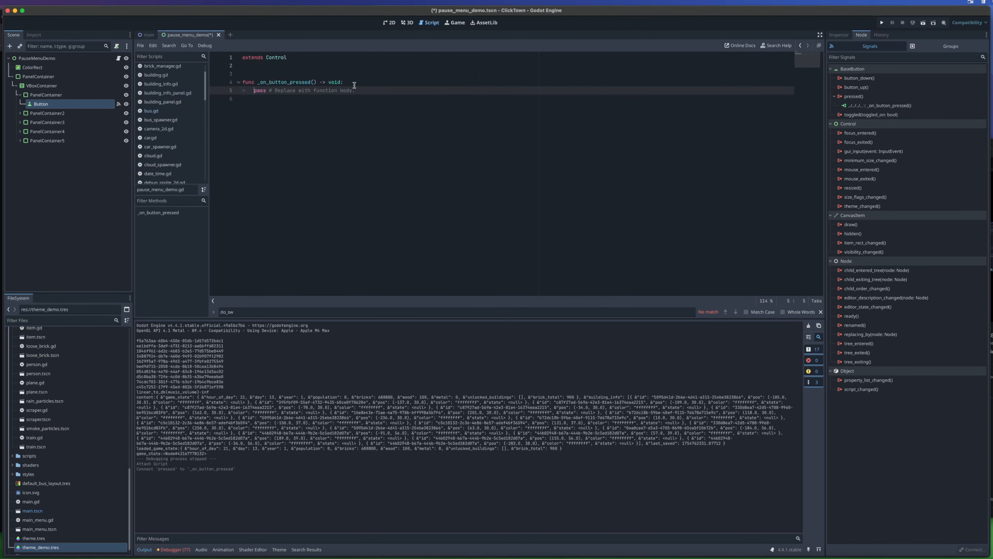
- Examine the _on_button_pressed function in the script and its connection under the Resume button's pressed() signal, and return to the 2D view
left_click_drag(358, 91, 254, 91)
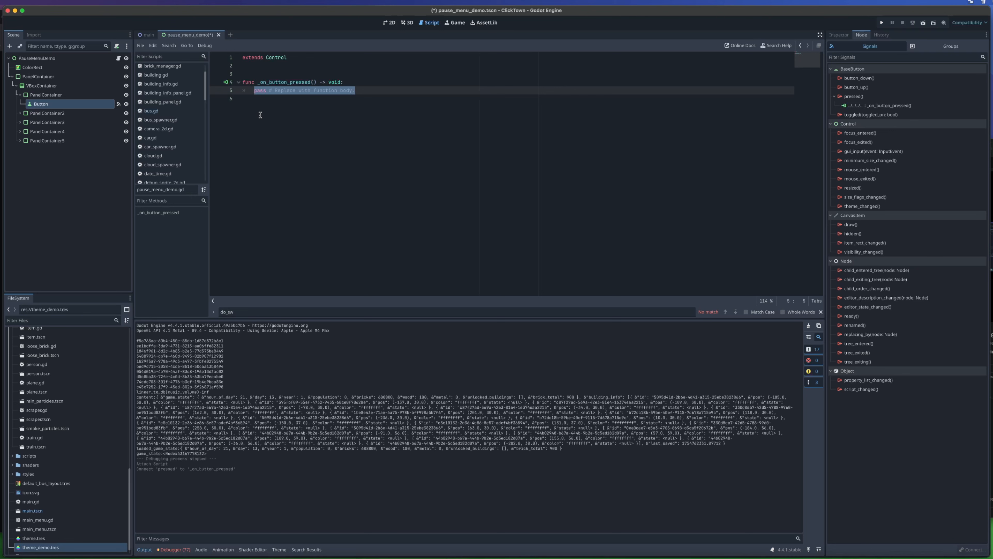
left_click(351, 83)
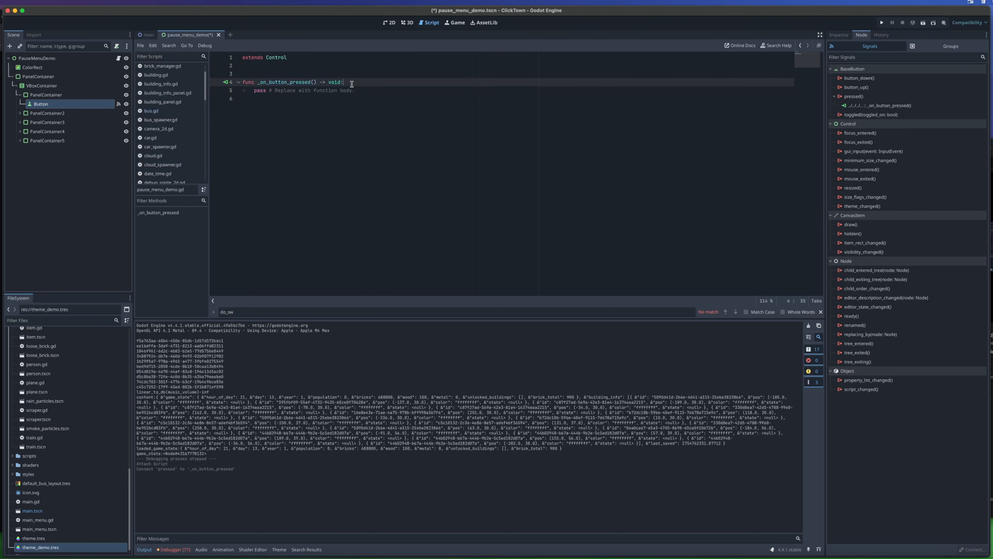
left_click(389, 22)
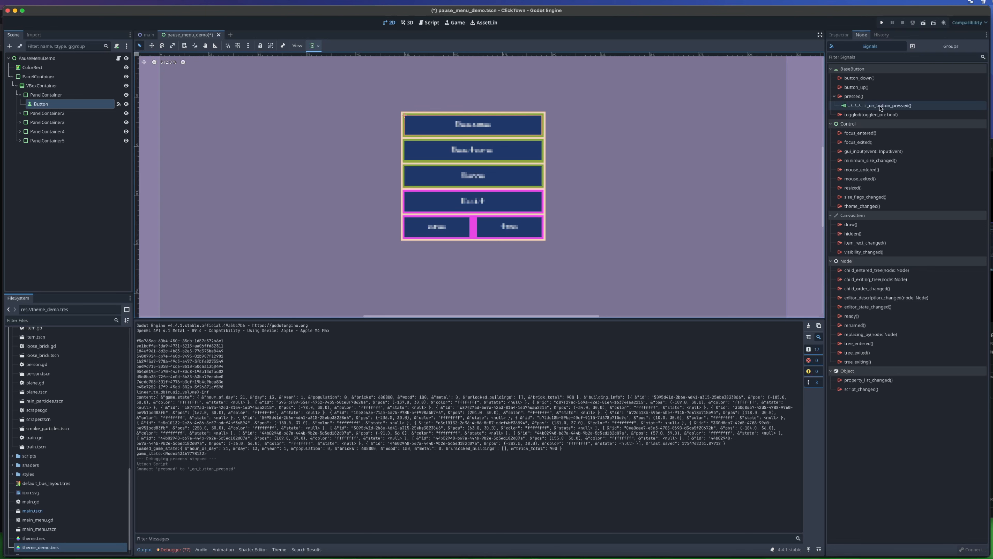
left_click(855, 97)
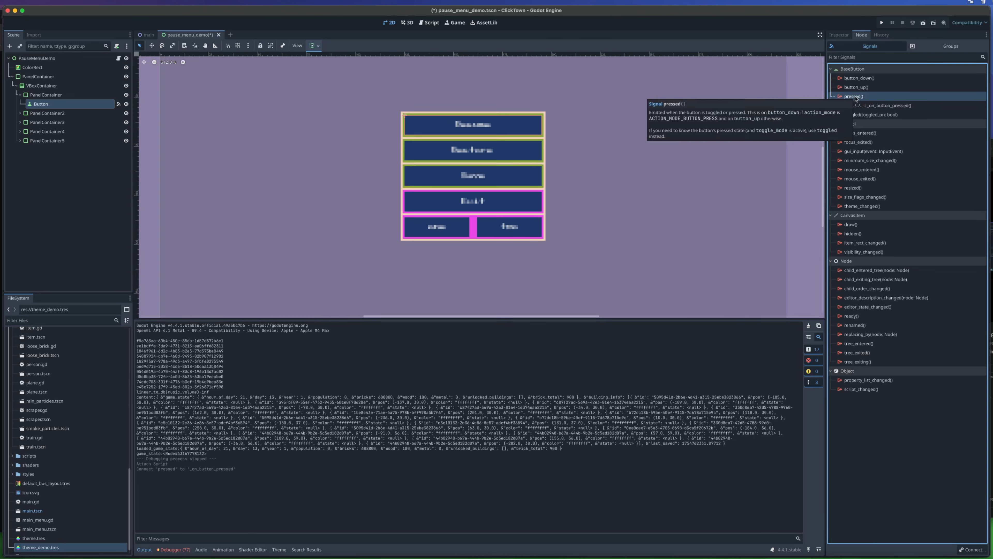
double_click(885, 106)
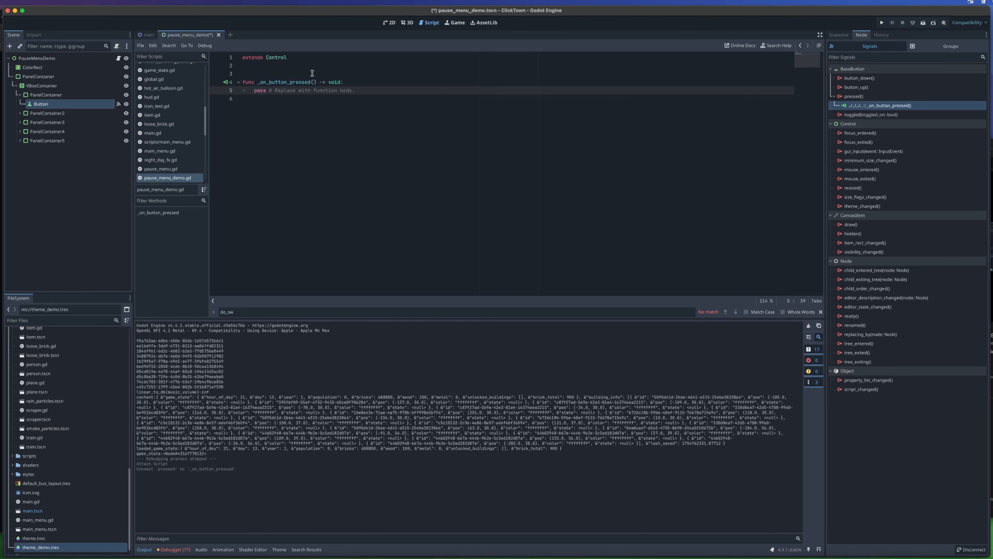
left_click(389, 22)
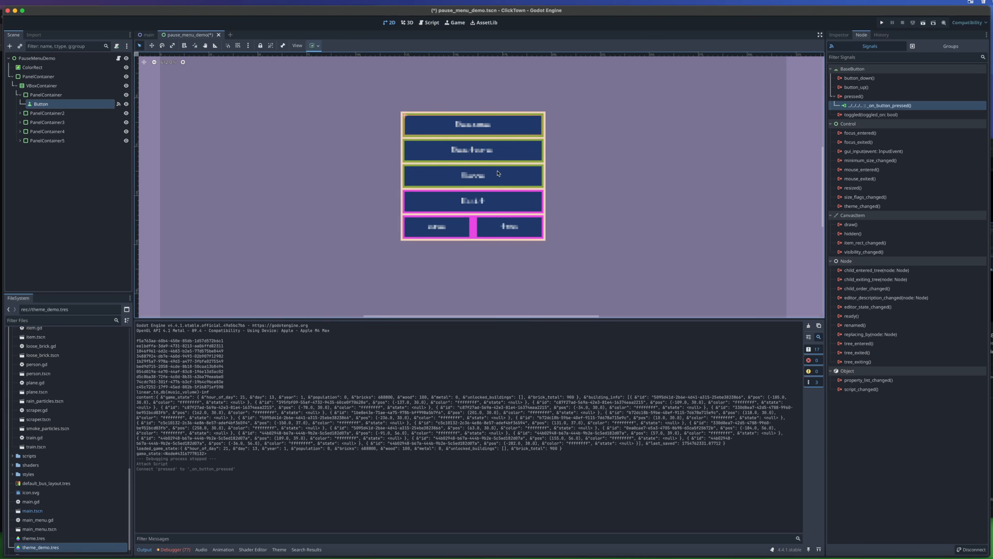